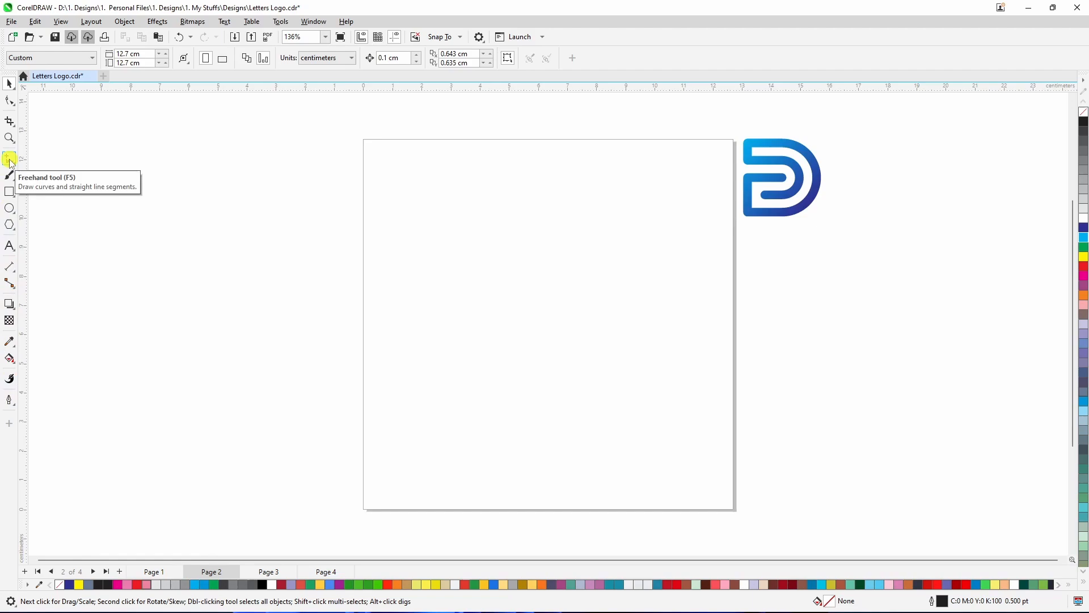
Step: Draw a wavy freehand curve about 9.4 cm wide and a closed five-sided polygon about 5.9 cm wide below it
left_click(9, 160)
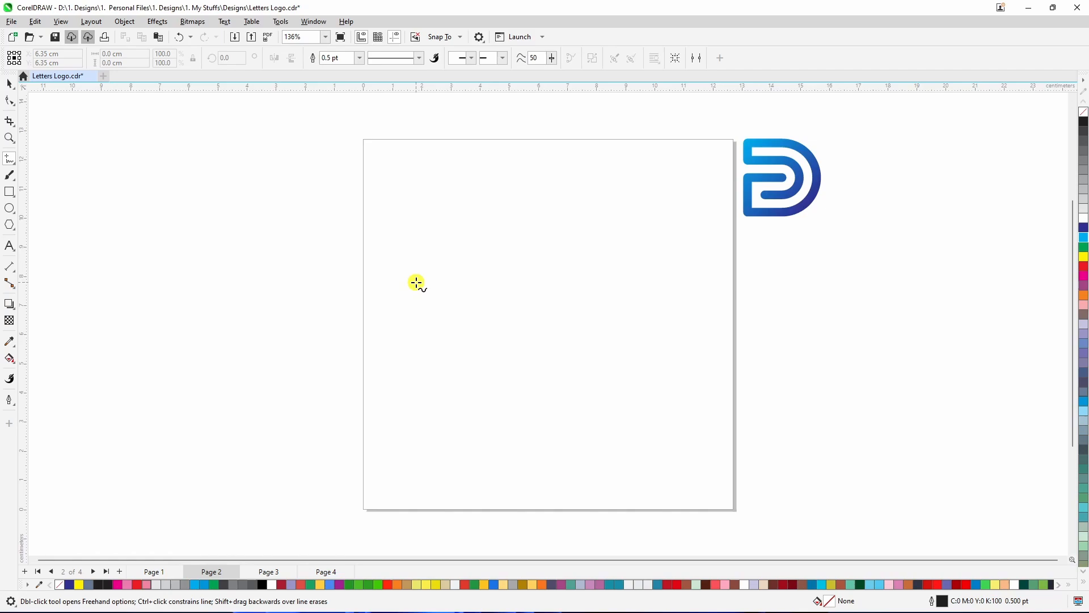
mouse_move(415, 283)
left_mouse_down()
mouse_move(449, 289)
mouse_move(471, 287)
mouse_move(497, 261)
mouse_move(534, 293)
mouse_move(572, 262)
mouse_move(609, 294)
mouse_move(655, 263)
mouse_move(689, 288)
left_mouse_up()
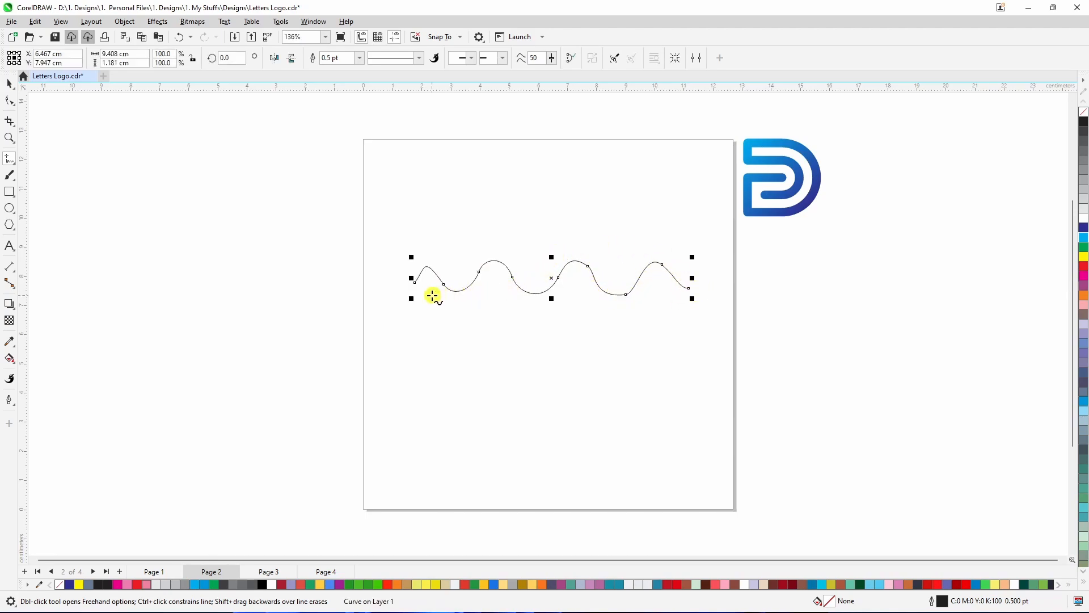
left_click(470, 341)
double_click(453, 391)
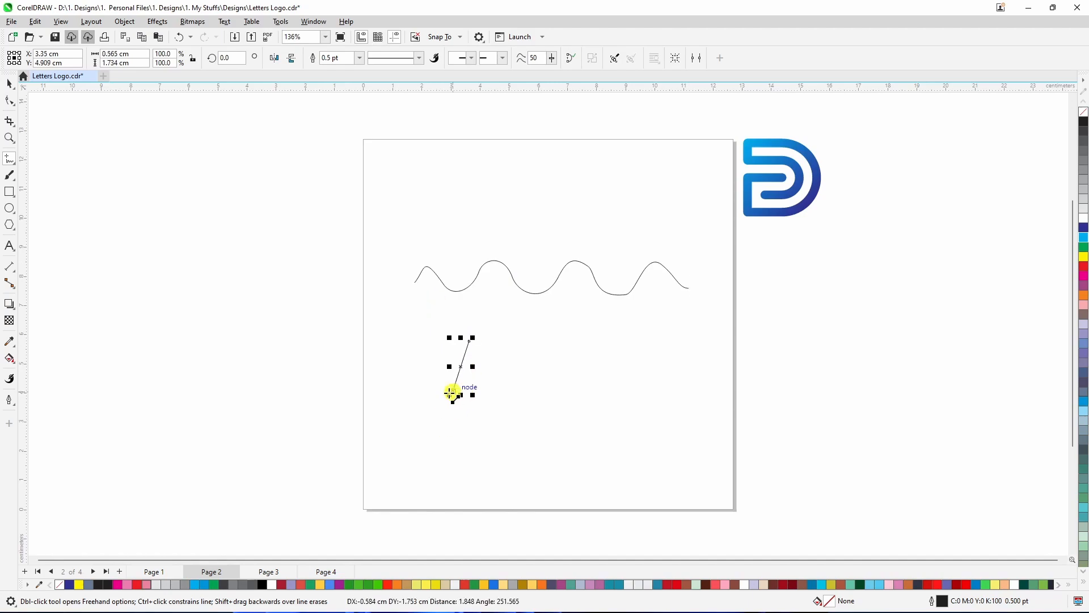
double_click(391, 406)
double_click(461, 446)
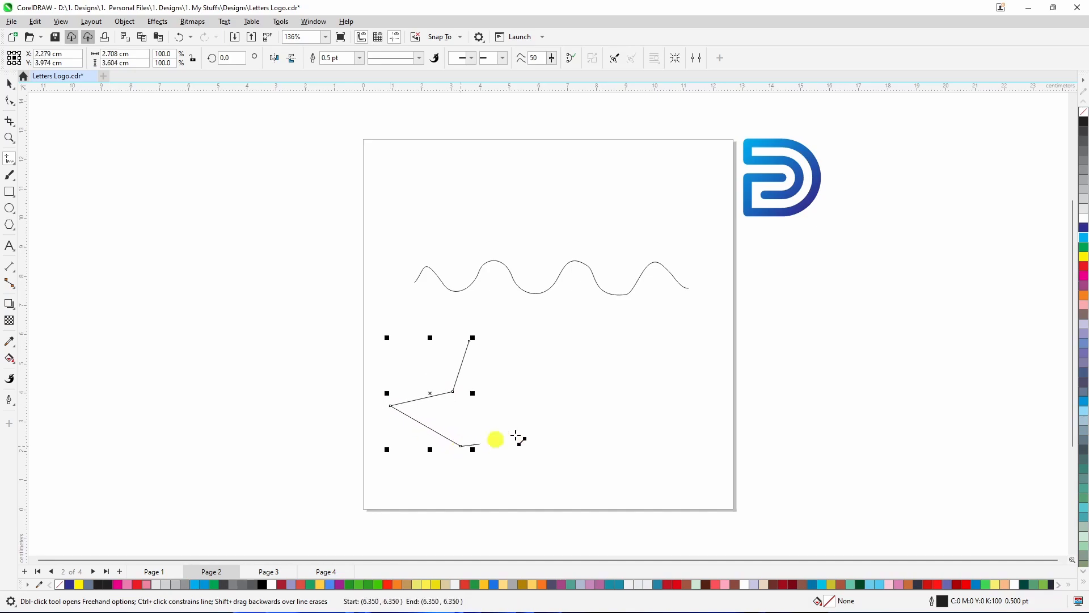
double_click(562, 427)
left_click(469, 341)
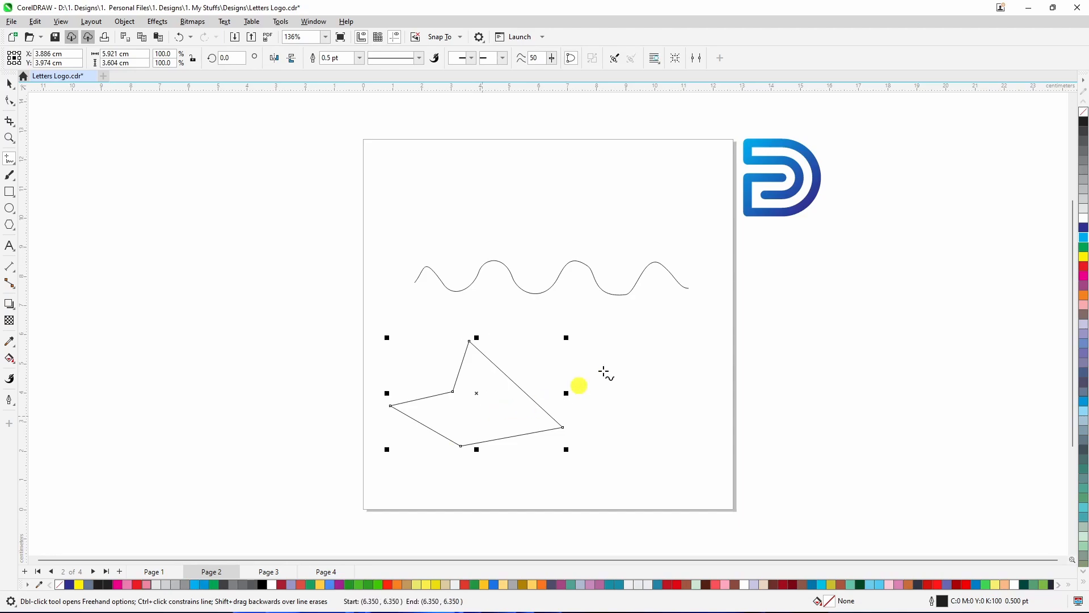
Step: Draw a perfectly vertical straight line about 4 cm long beside the polygon with the Freehand tool
left_click(636, 314)
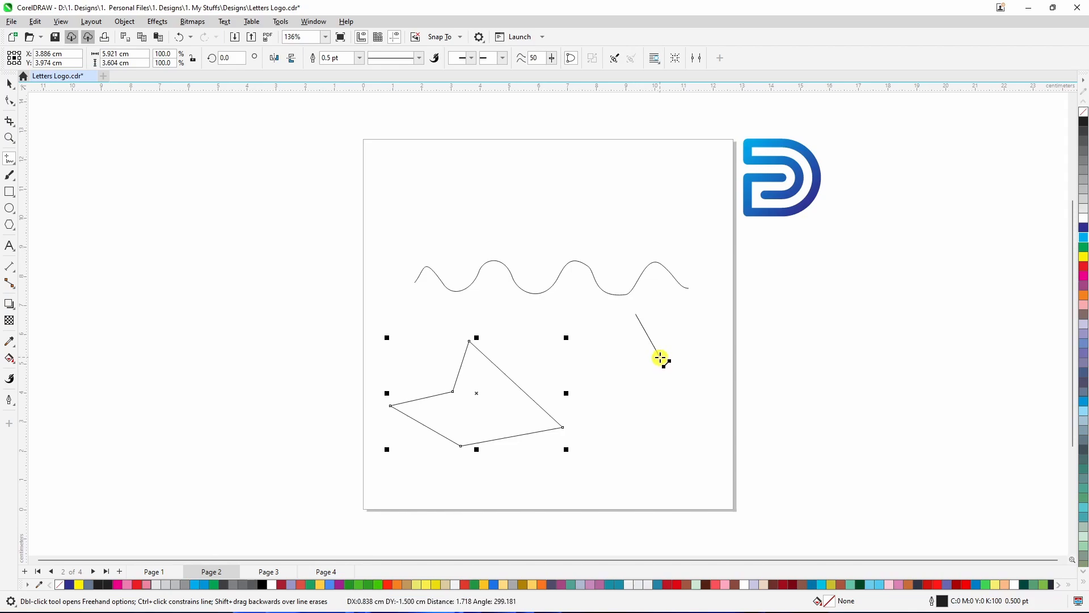
left_click(635, 440, "ctrl")
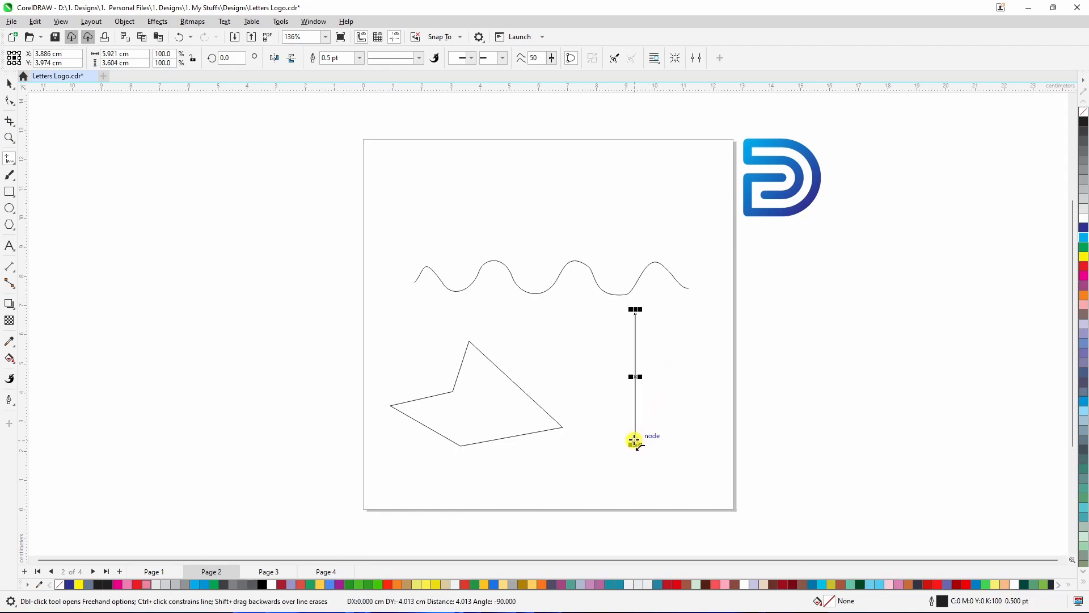
Step: Delete the wavy curve, the polygon and the straight line from the page, keeping the reference logo
left_click(10, 84)
left_click(308, 201)
left_click_drag(710, 423, 703, 476)
key("Delete")
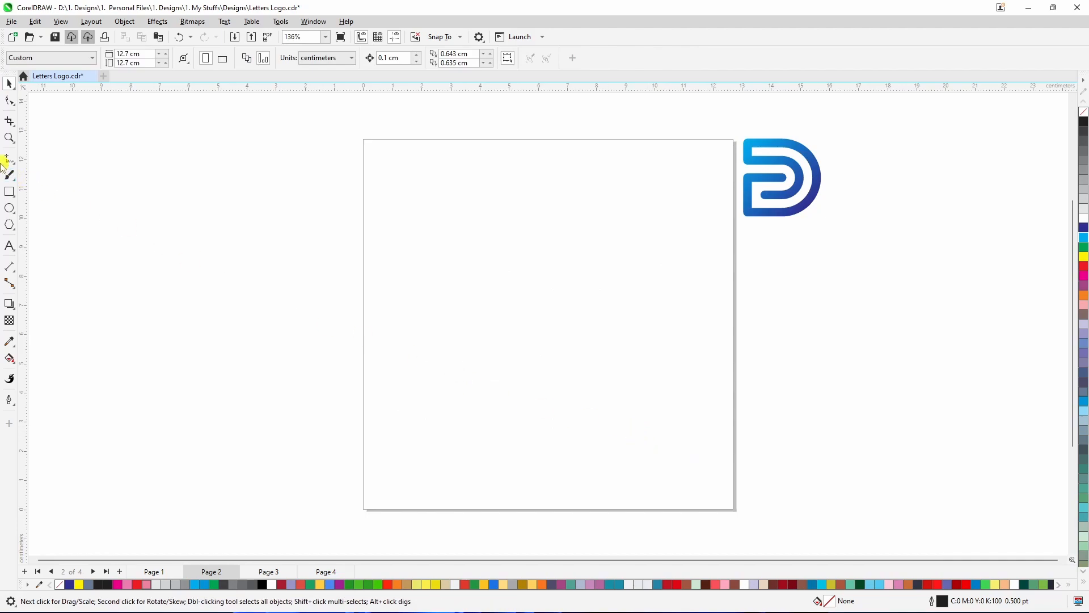
Step: Draw a perfectly vertical line about 7.5 cm long near the page's left edge with the Freehand tool
left_click(10, 159)
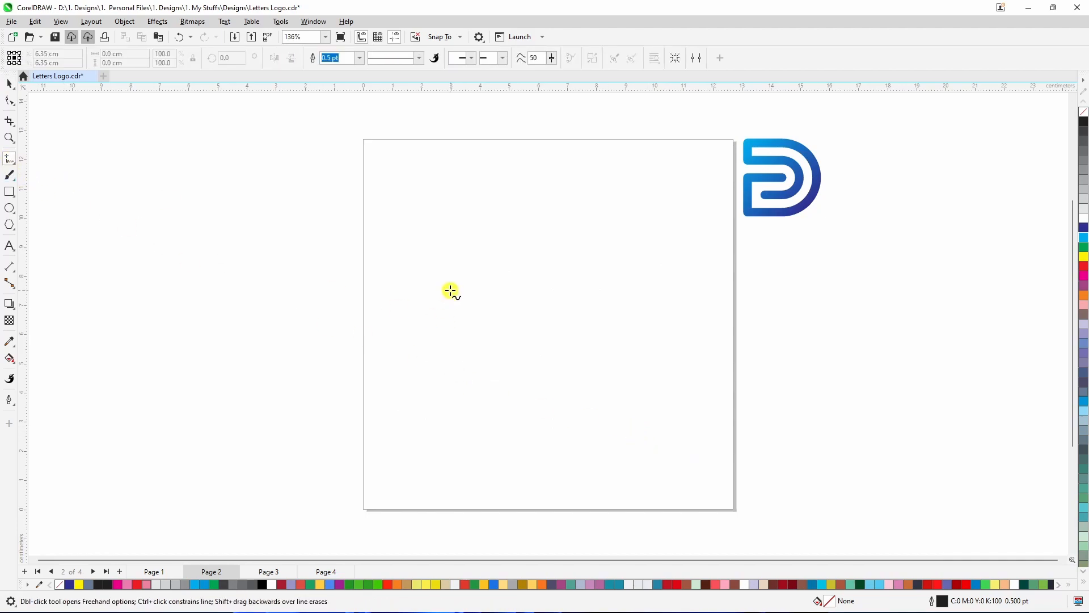
left_click(419, 221)
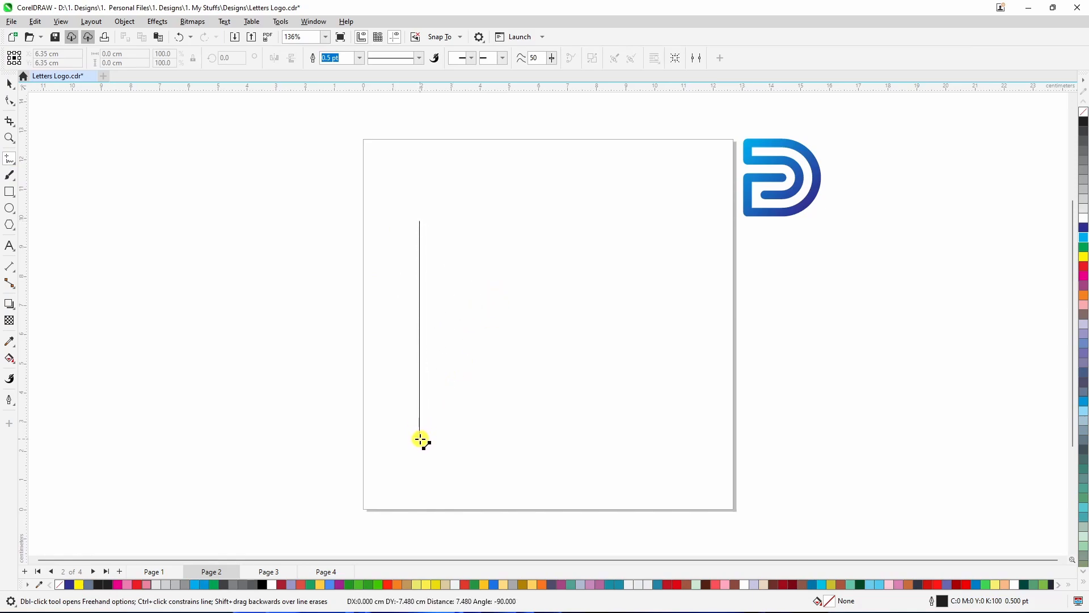
left_click(420, 442)
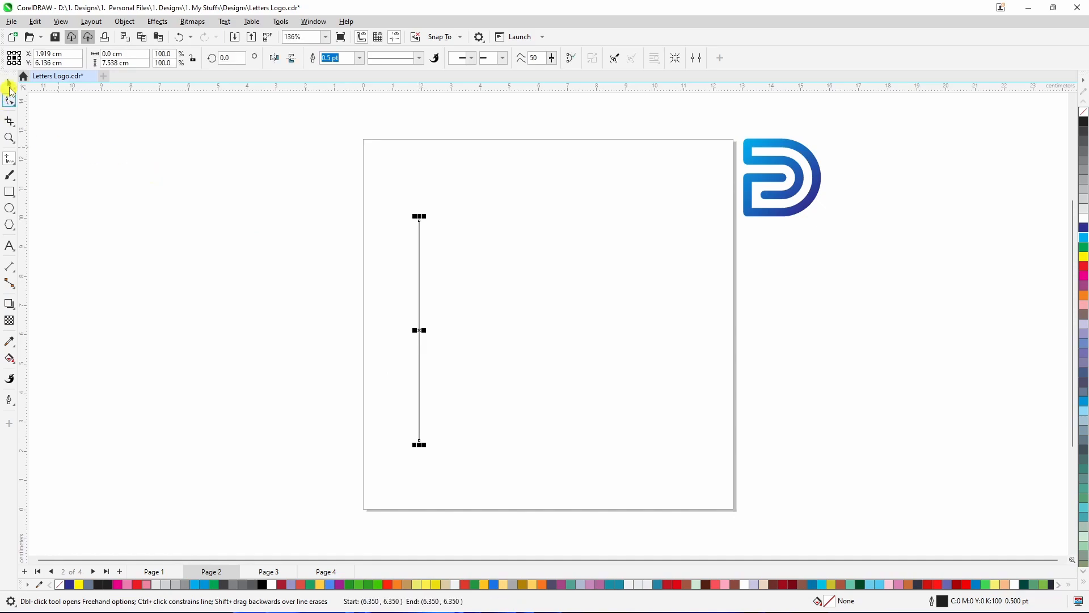
key("space")
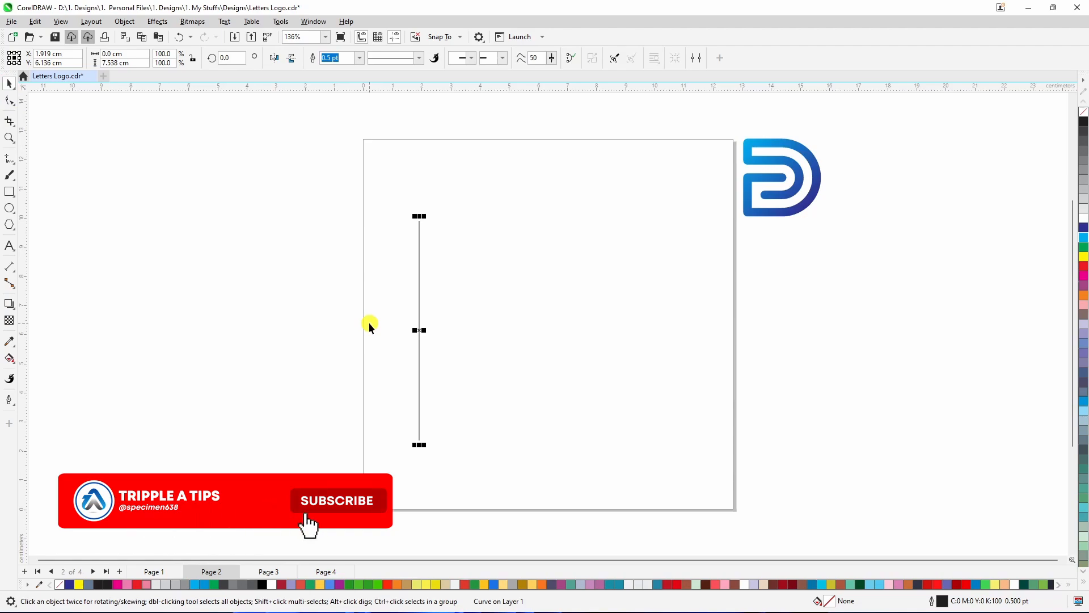
Step: Copy the vertical line horizontally, placing the copy about 0.33 cm to the right of the original
scroll(419, 330, "up", 2)
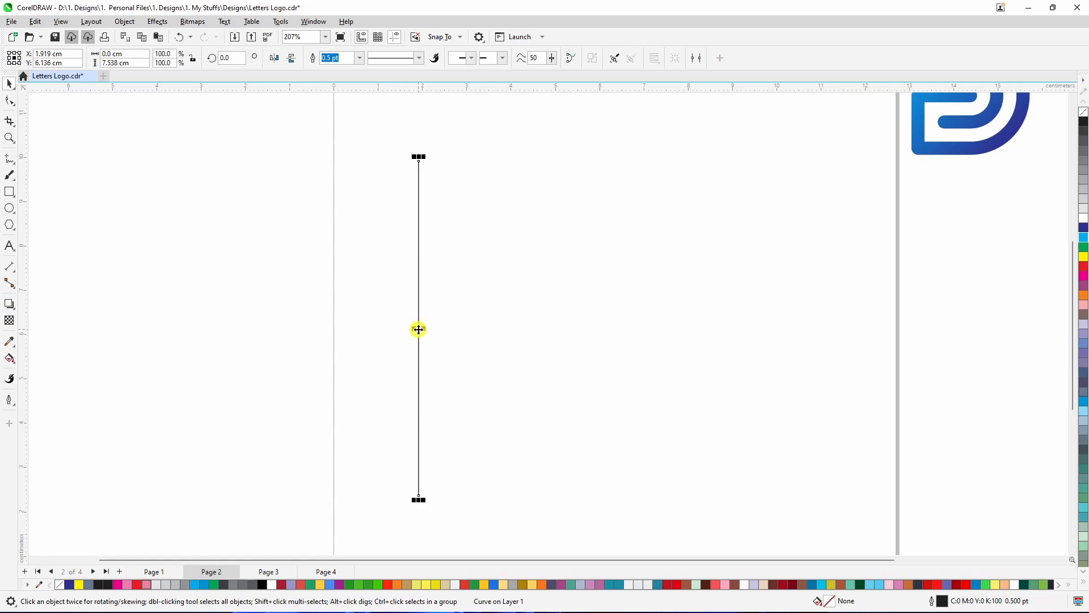
key("Escape")
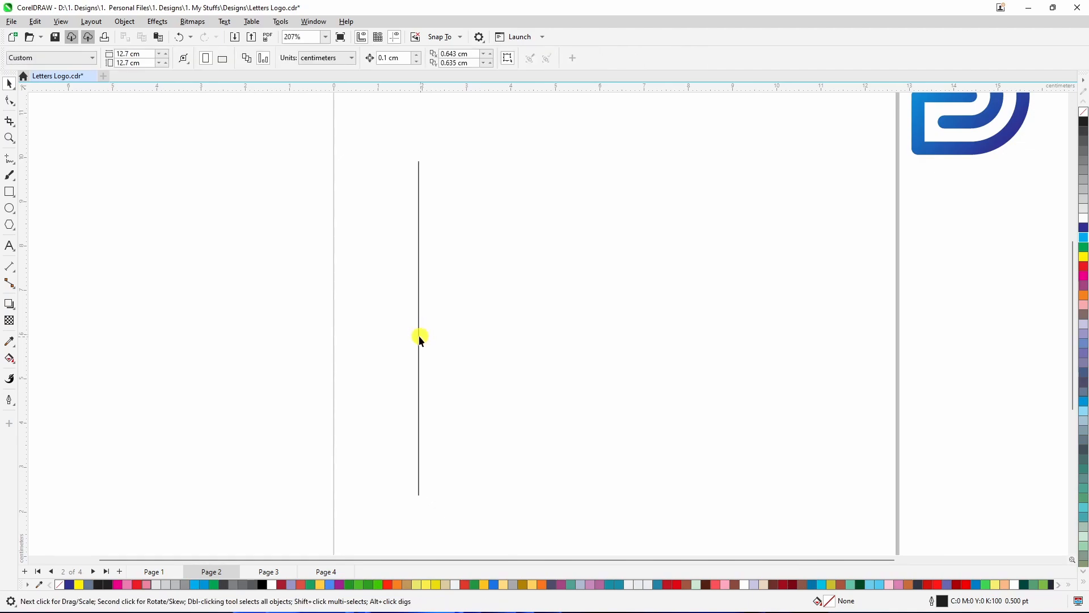
left_click(418, 330)
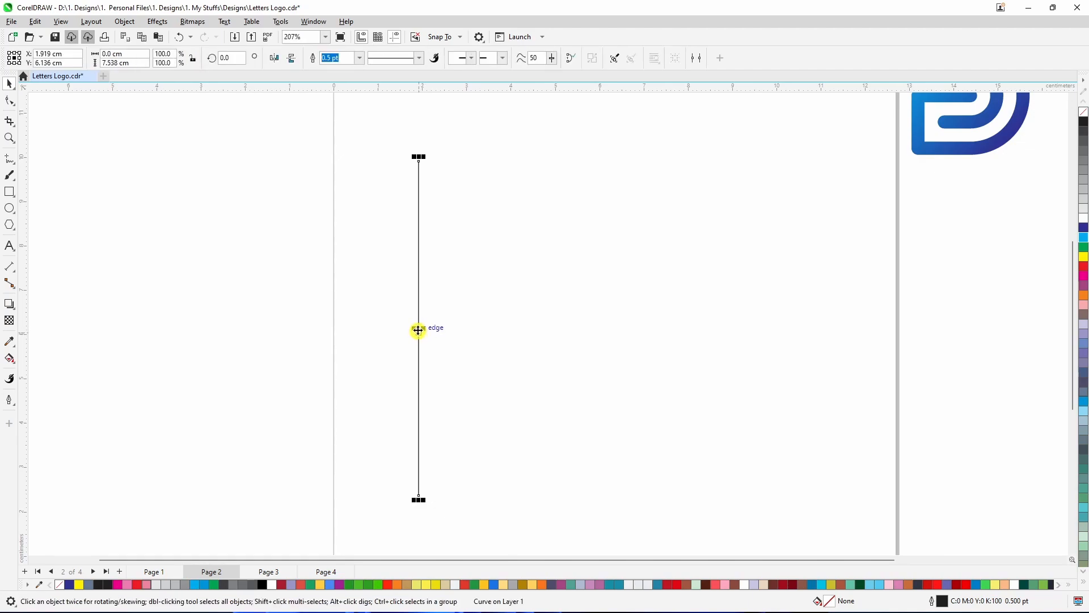
left_click_drag(418, 330, 434, 335)
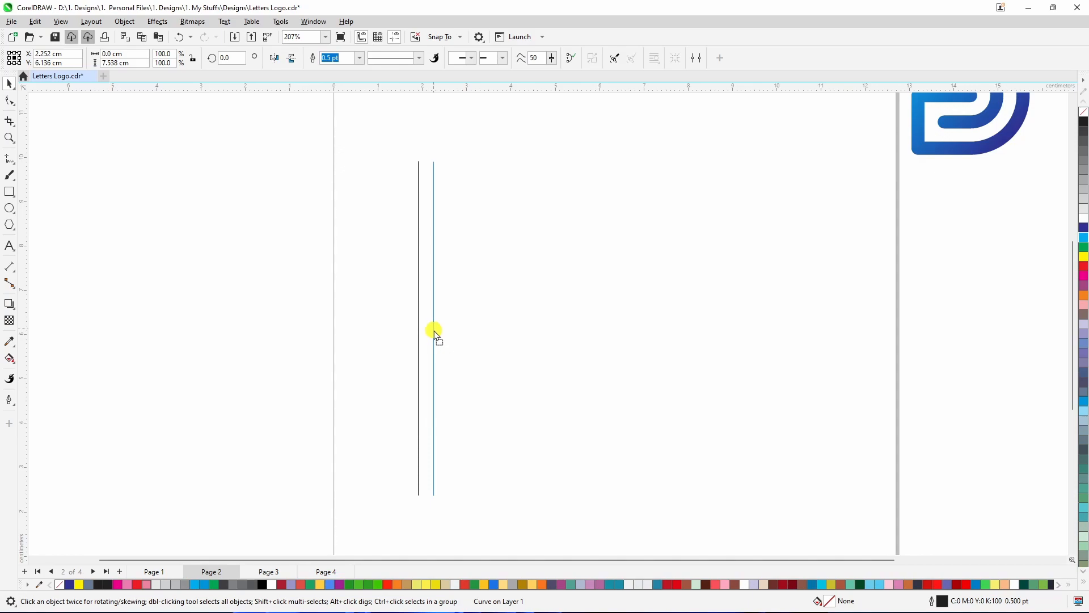
left_click_drag(434, 330, 434, 329)
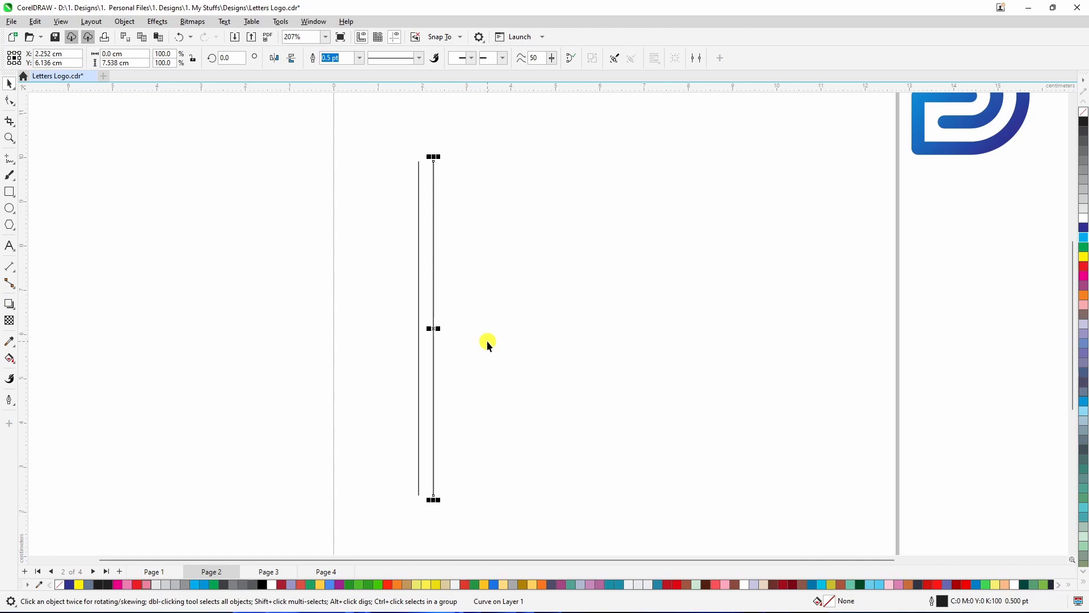
Step: Duplicate the copied line eight more times at the same spacing to make ten parallel vertical lines
key("ctrl+d")
key("ctrl+d")
key("ctrl+d")
key("ctrl+d")
key("ctrl+d")
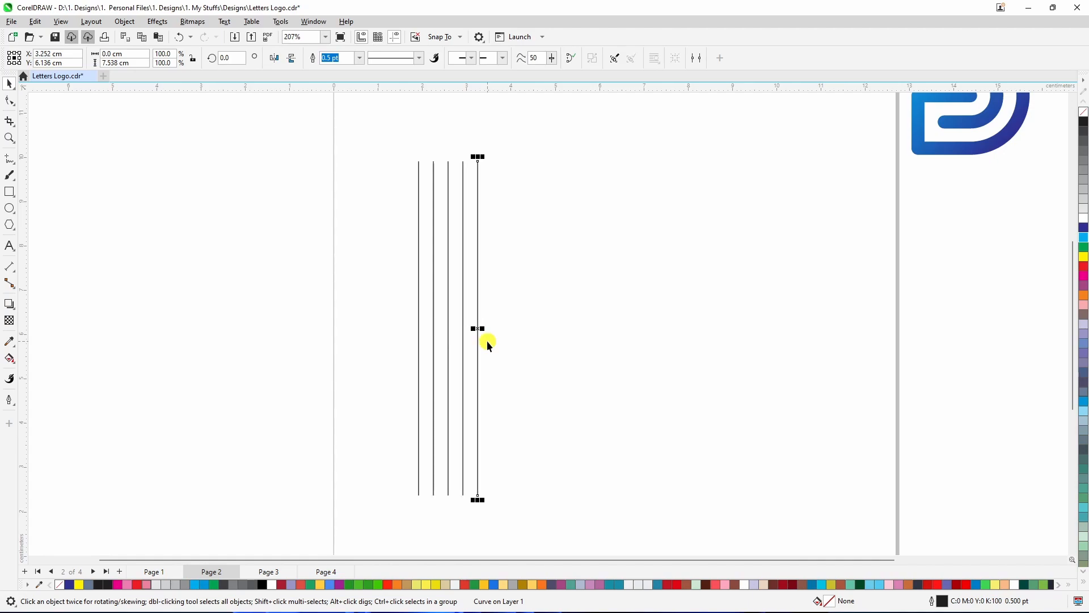
key("ctrl+d")
key("ctrl+d")
key("ctrl+d")
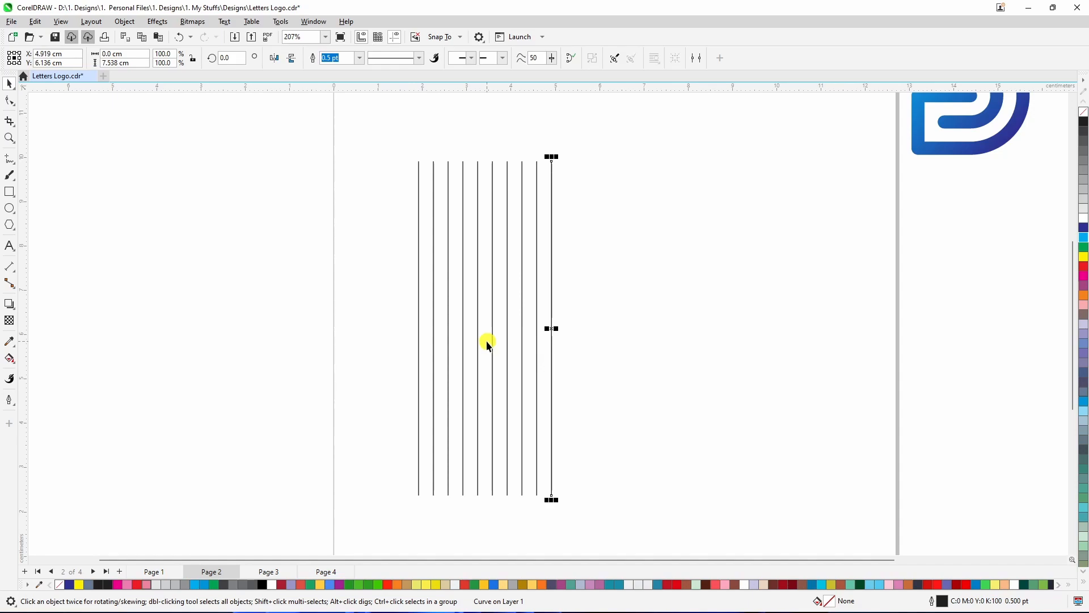
Step: Group all ten vertical lines and centre the group on the page
left_click(406, 248)
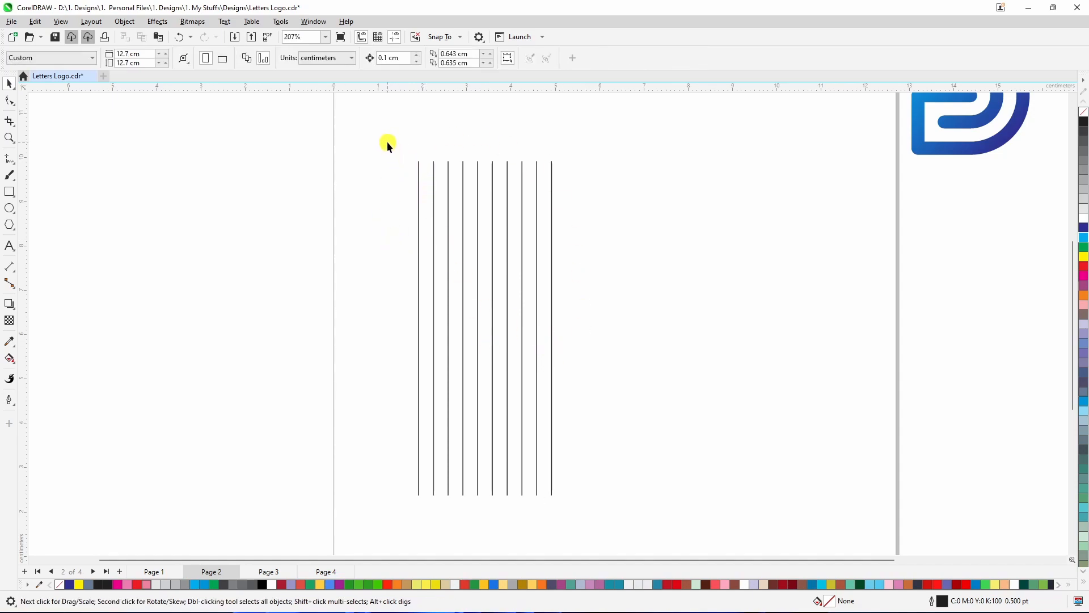
left_click_drag(387, 141, 603, 522)
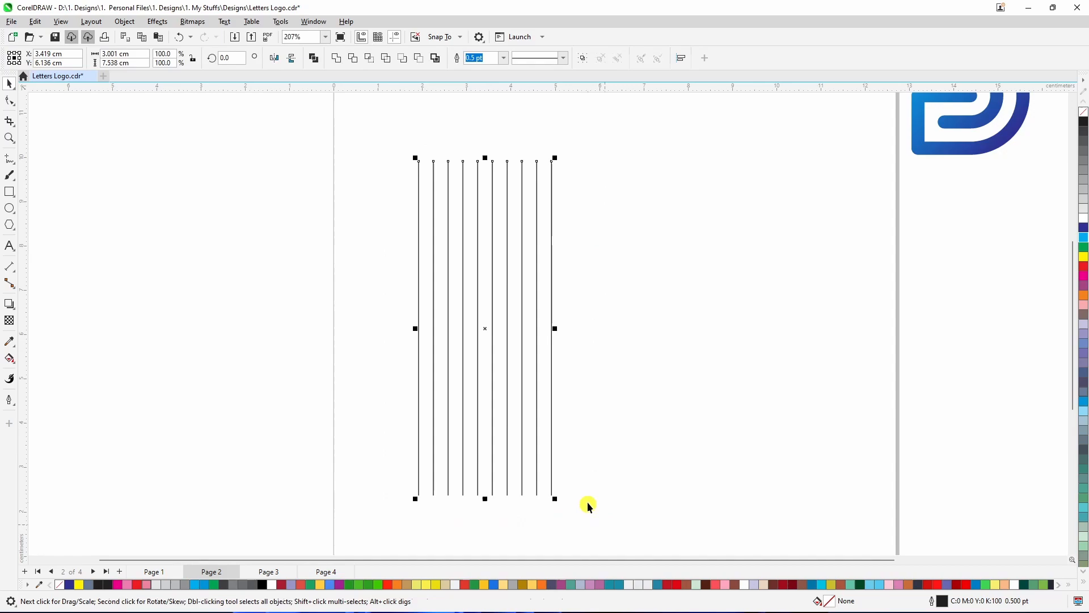
right_click(478, 344)
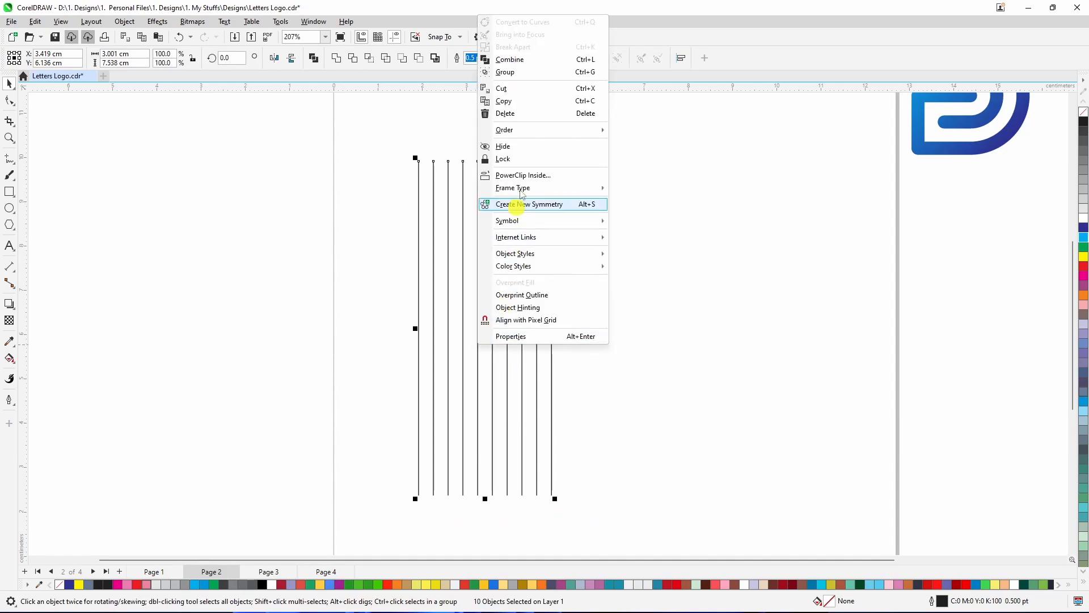
left_click(520, 73)
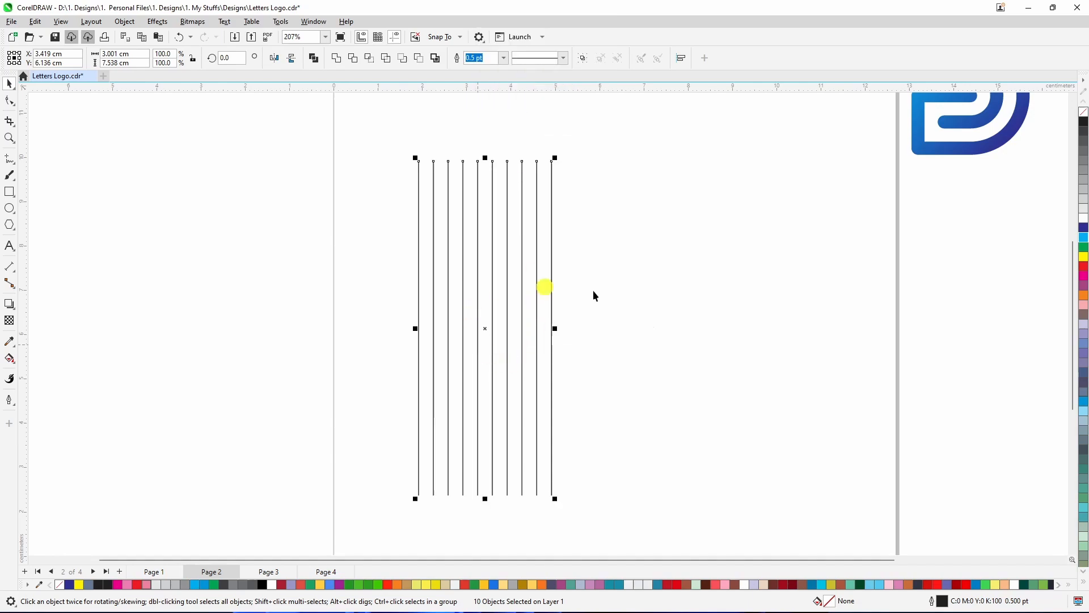
key("p")
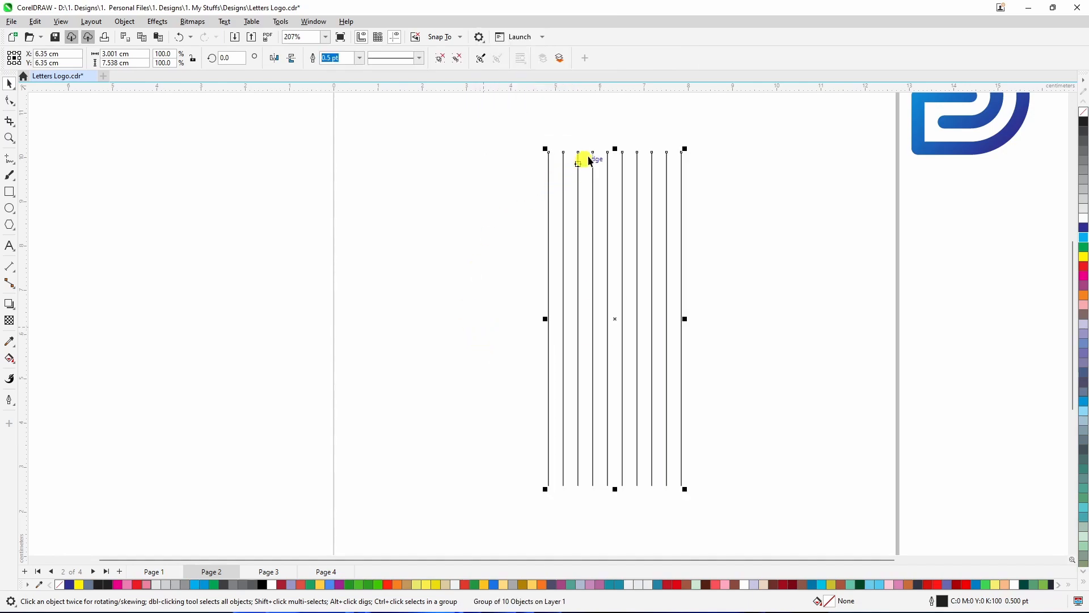
Step: Copy the group of vertical lines and paste the duplicate in place over the original
scroll(395, 343, "down", 1)
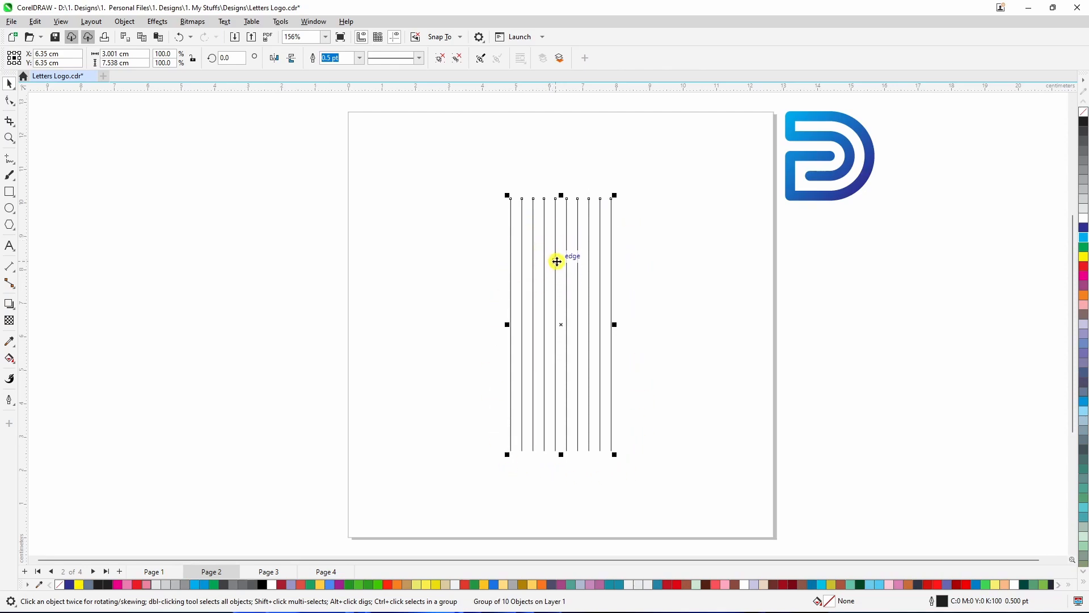
left_click(43, 24)
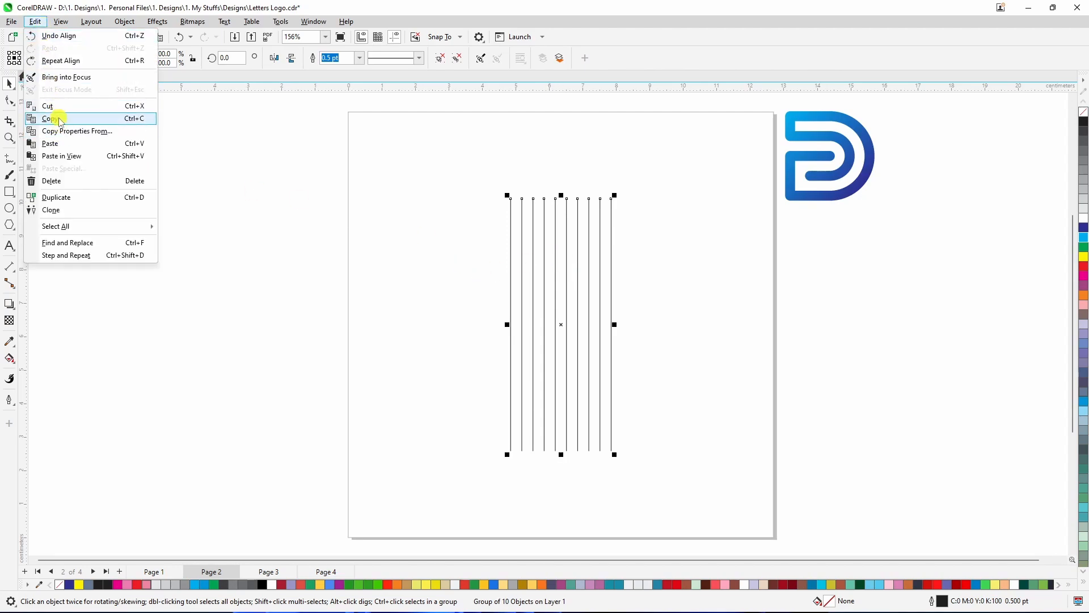
left_click(60, 120)
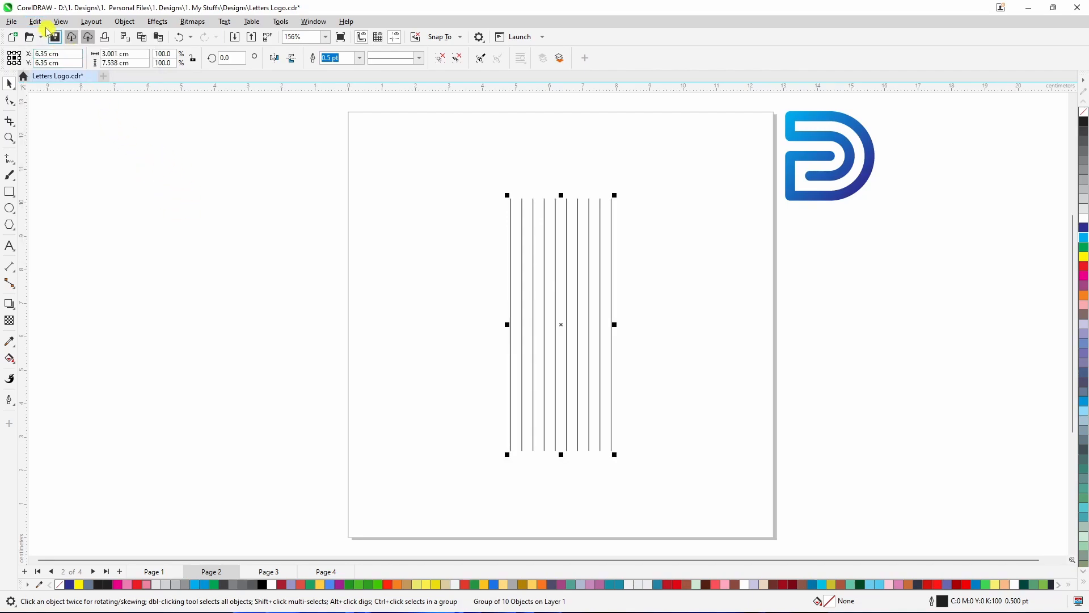
left_click(39, 23)
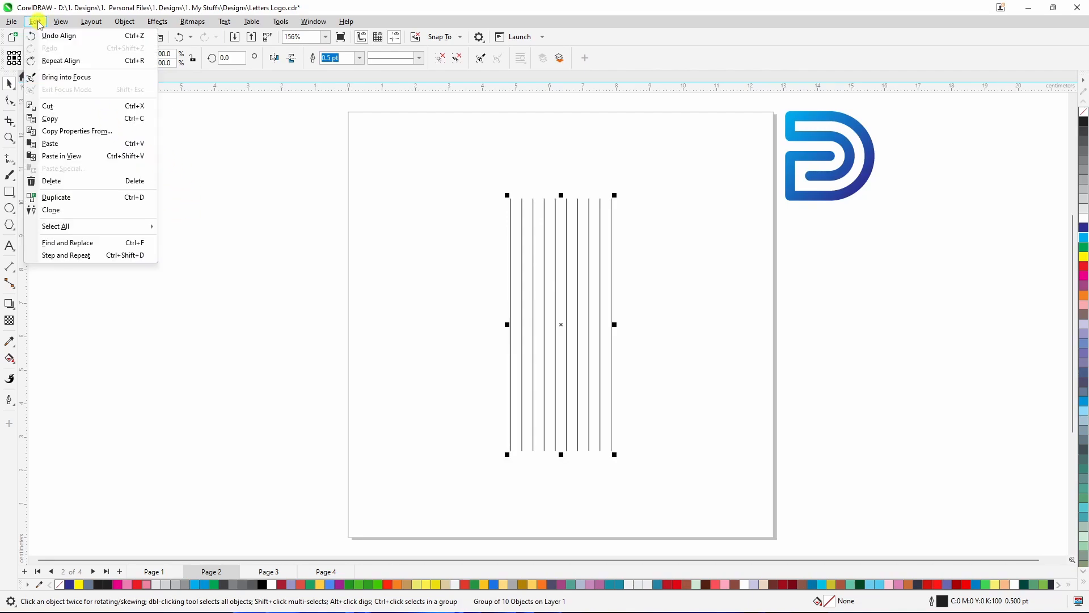
left_click(59, 146)
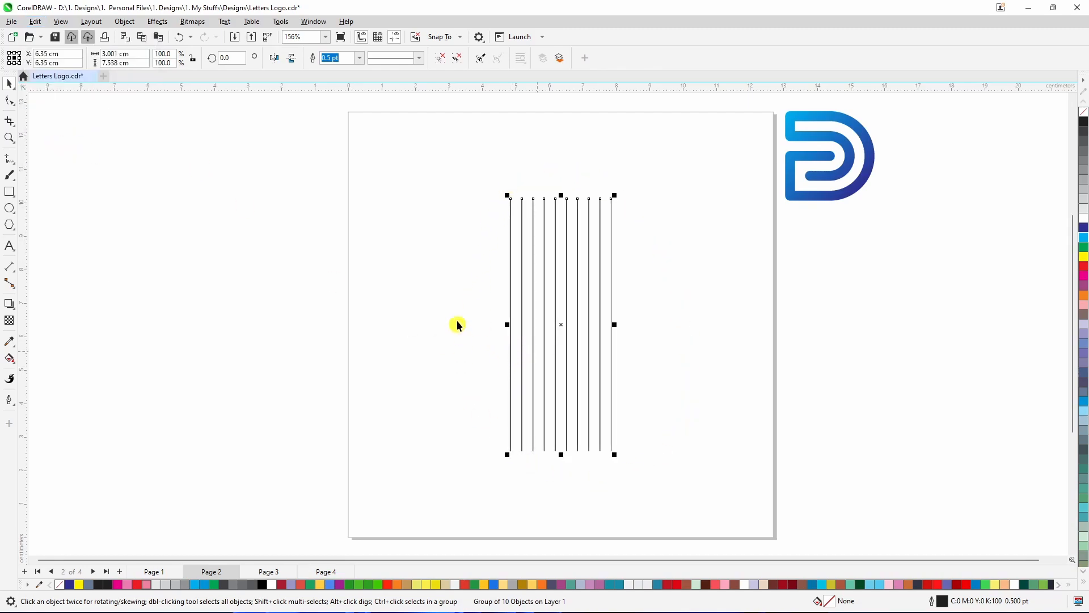
Step: Rotate the pasted line group 90 degrees clockwise about its centre to form a square grid with the vertical lines
left_click(562, 324)
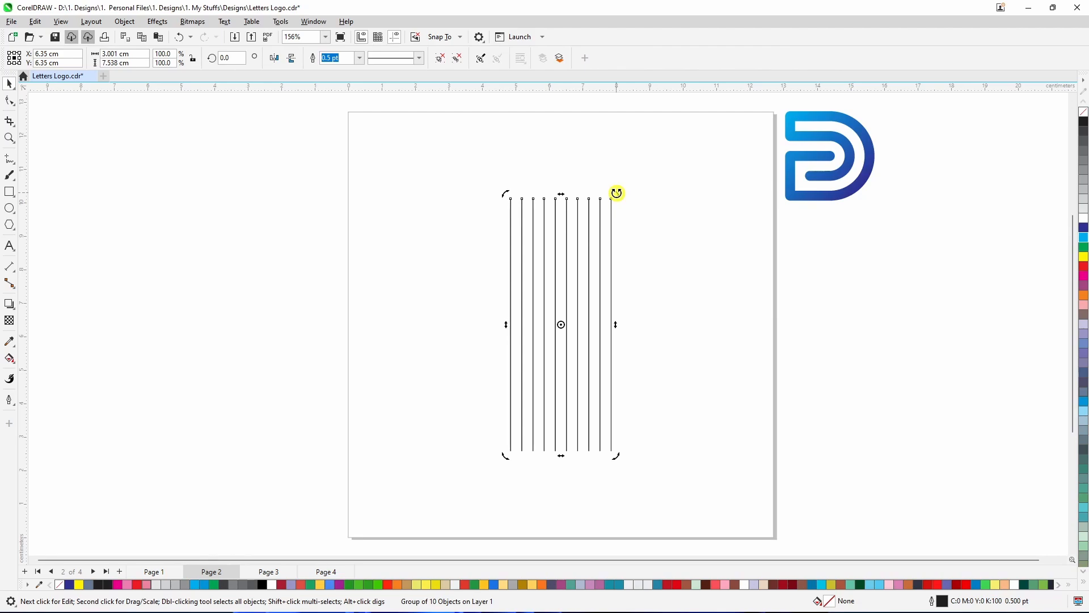
left_click_drag(617, 192, 703, 381)
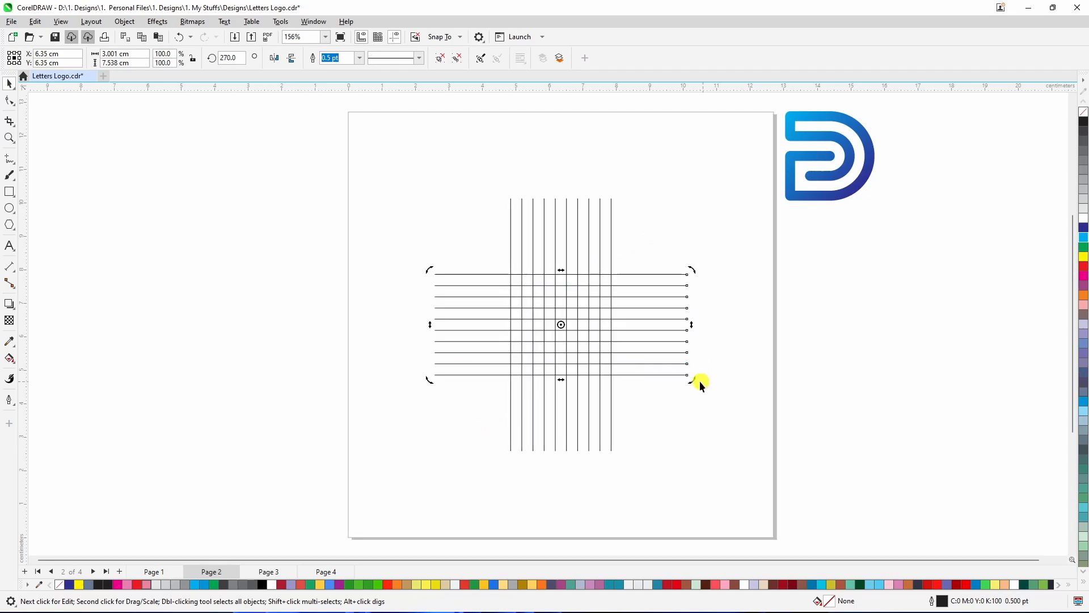
left_click(675, 405)
Step: Draw a circle about 3 cm in diameter from the grid's centre, reaching the outermost grid lines
scroll(535, 376, "up", 4)
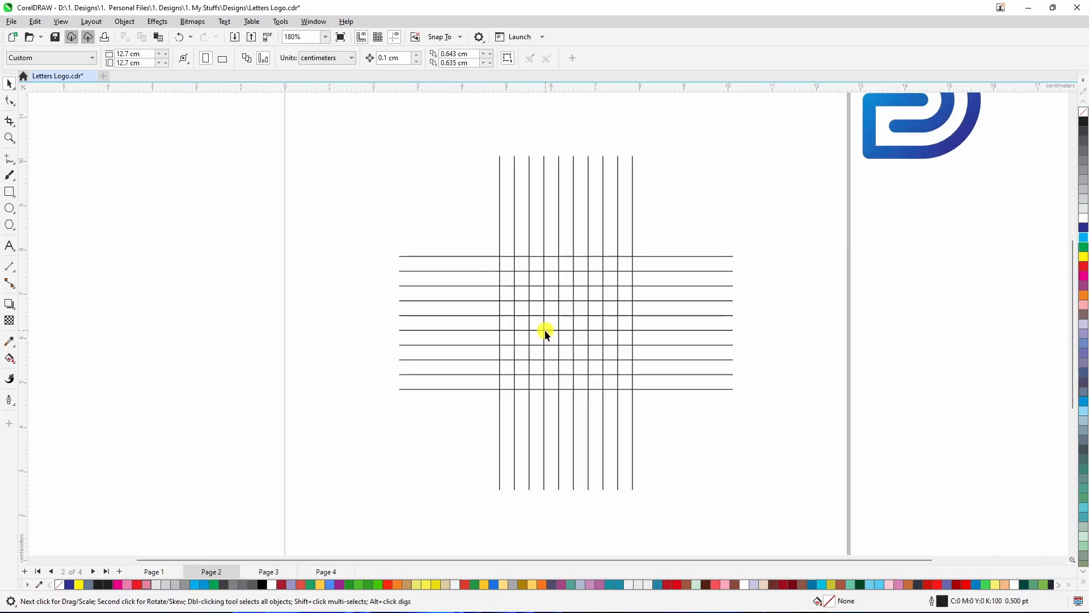
scroll(575, 326, "up", 3)
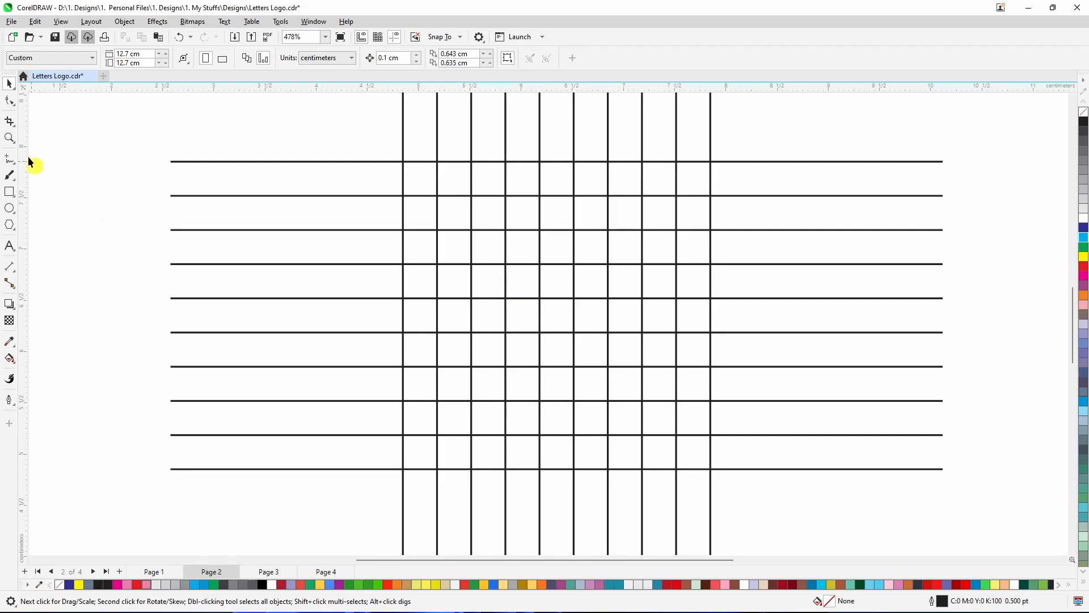
left_click(10, 209)
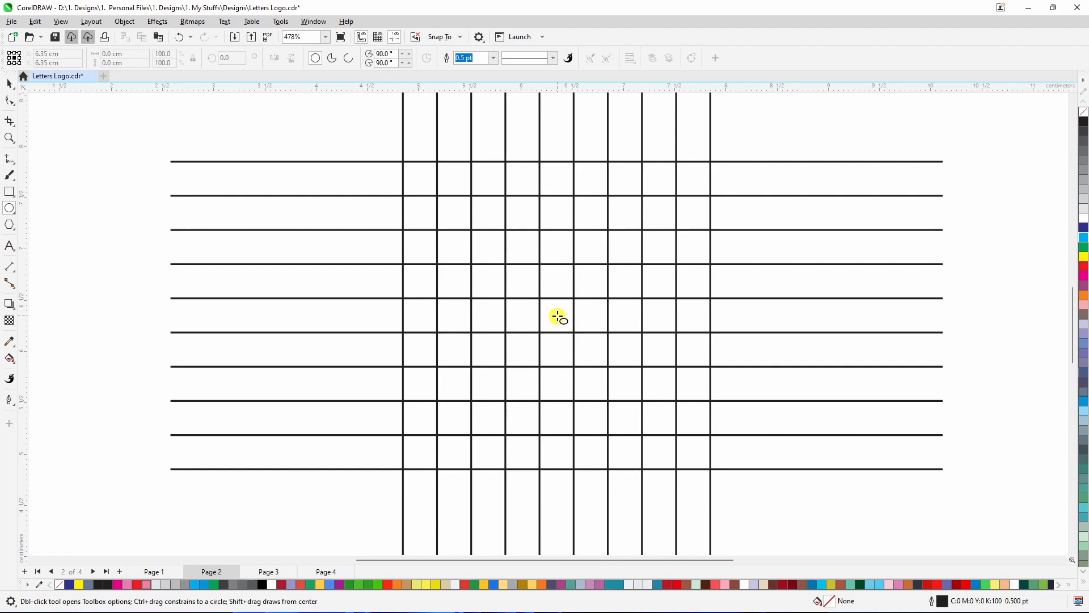
left_click_drag(559, 317, 653, 470)
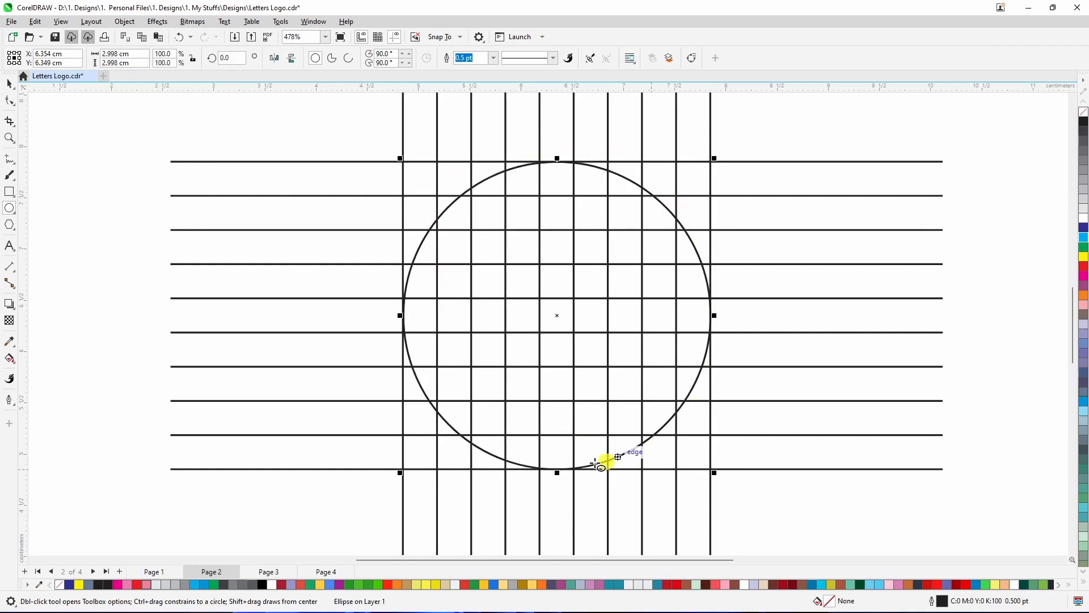
Step: Try resizing the black circle, then bring it back to about 3 cm across, touching the outermost grid lines
left_click(10, 86)
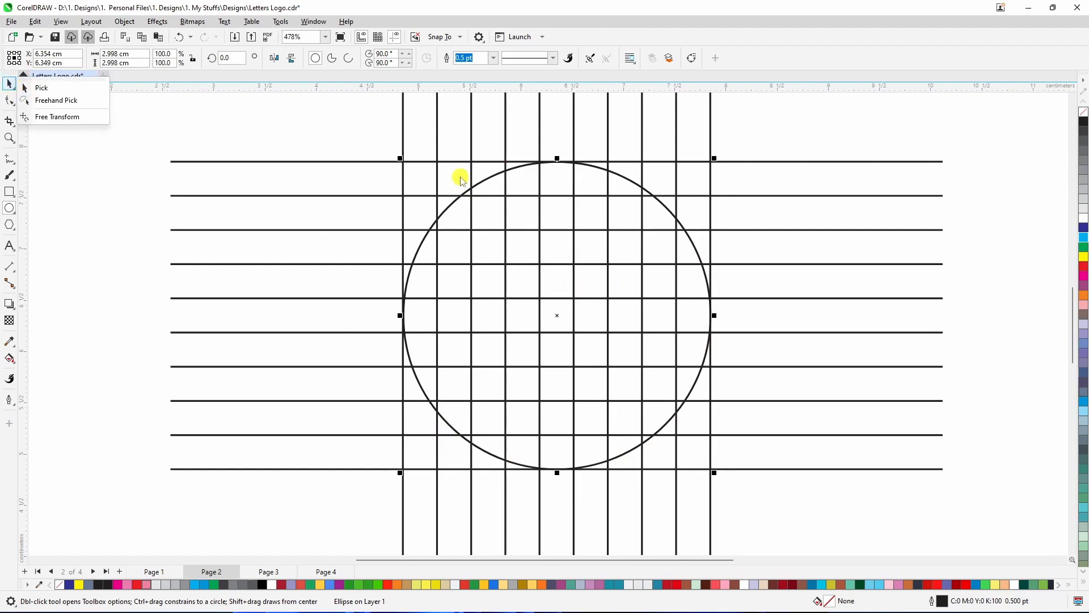
left_click(35, 88)
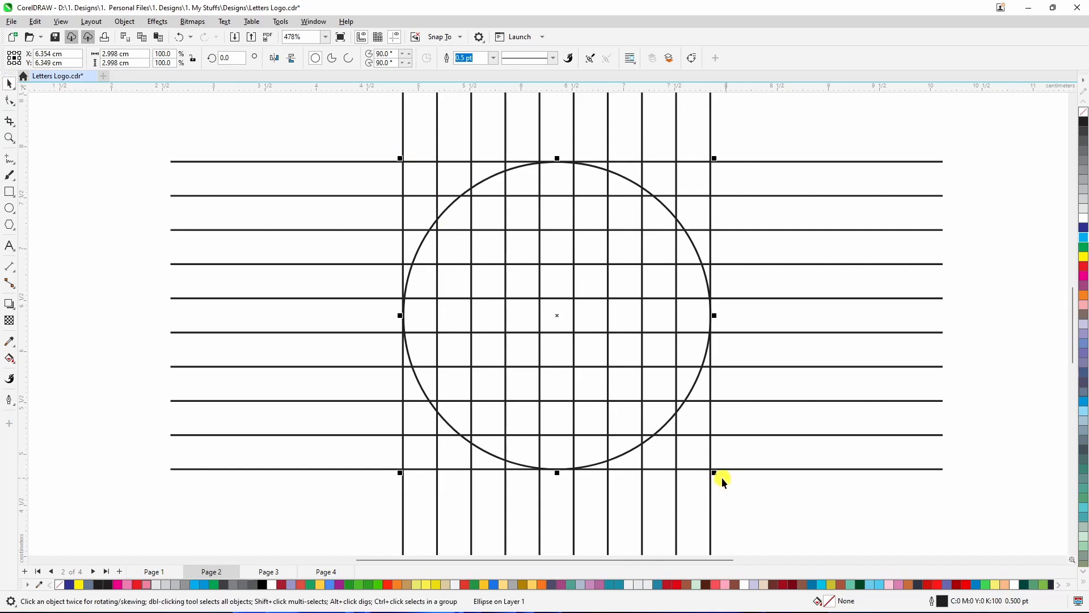
left_click_drag(715, 473, 730, 496)
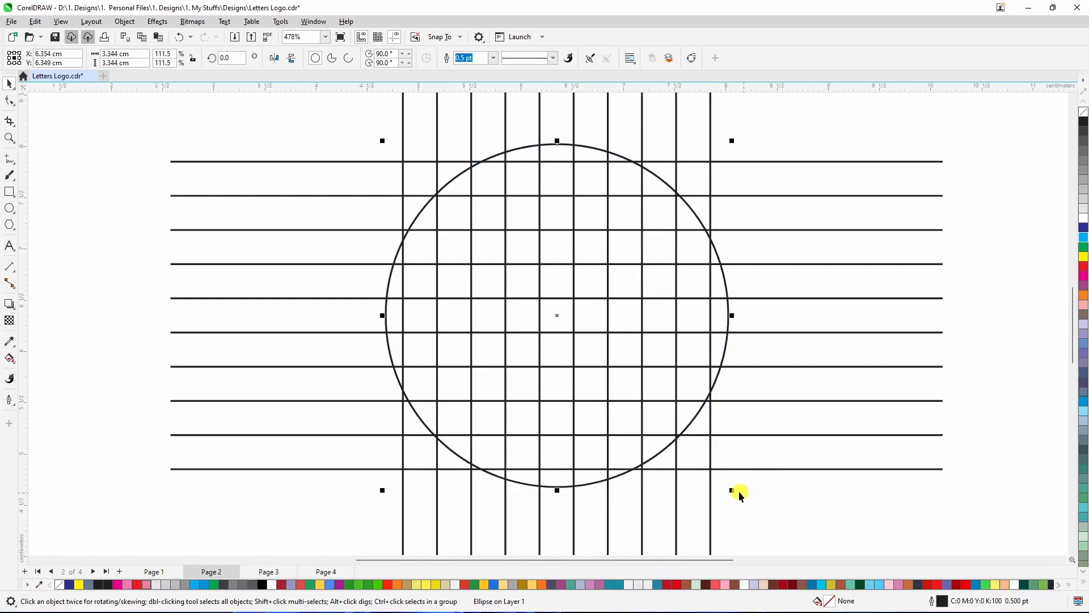
left_click_drag(732, 491, 714, 479)
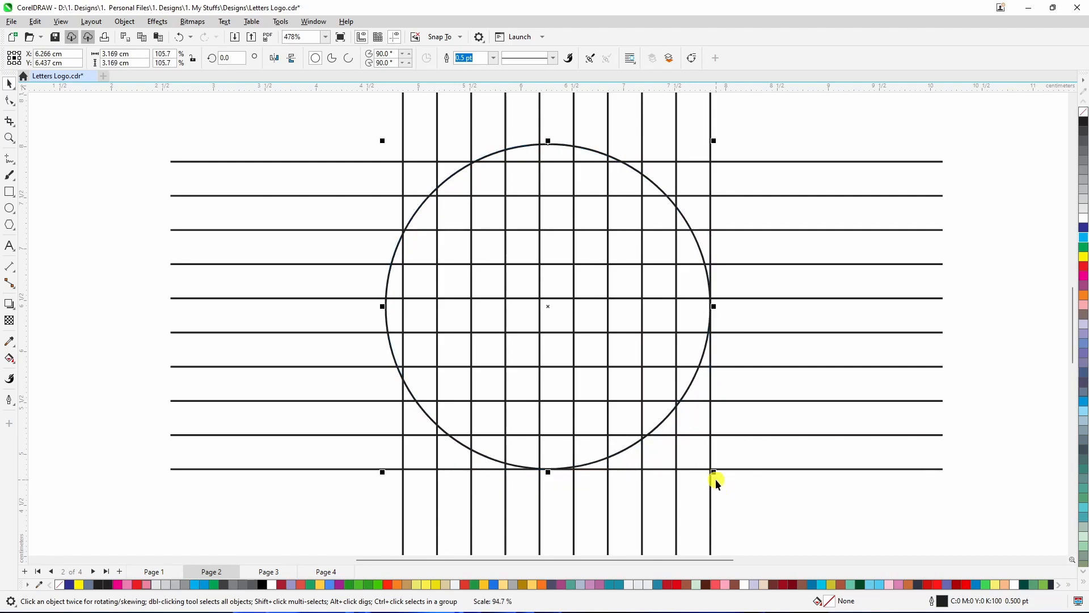
left_click_drag(380, 140, 397, 159)
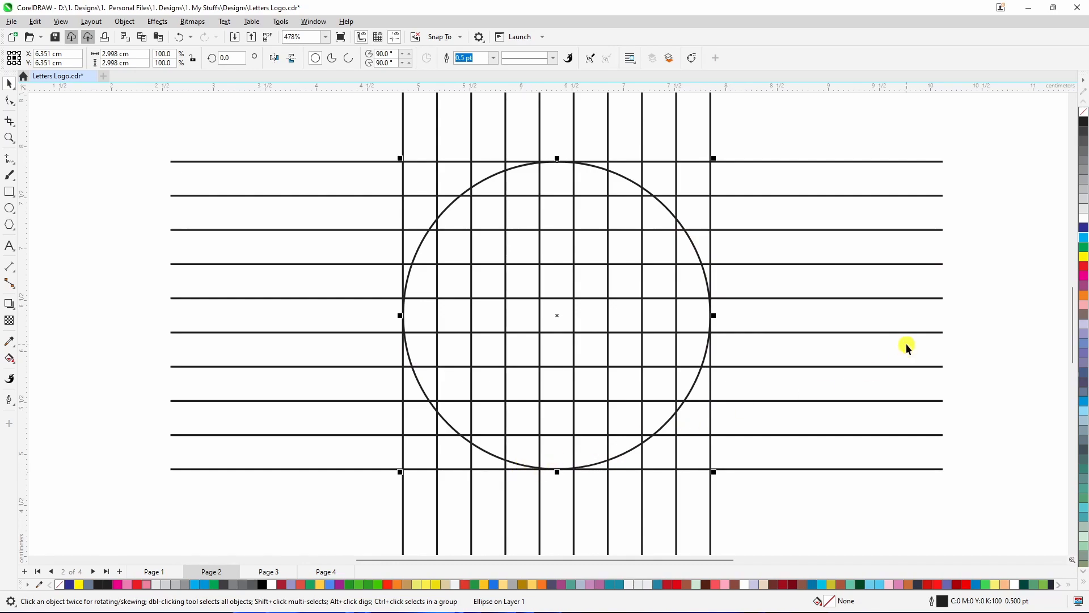
Step: Give the circle a red outline (C0 M100 Y100 K0), centre it on the page and check its fit against the grid lines
right_click(1083, 268)
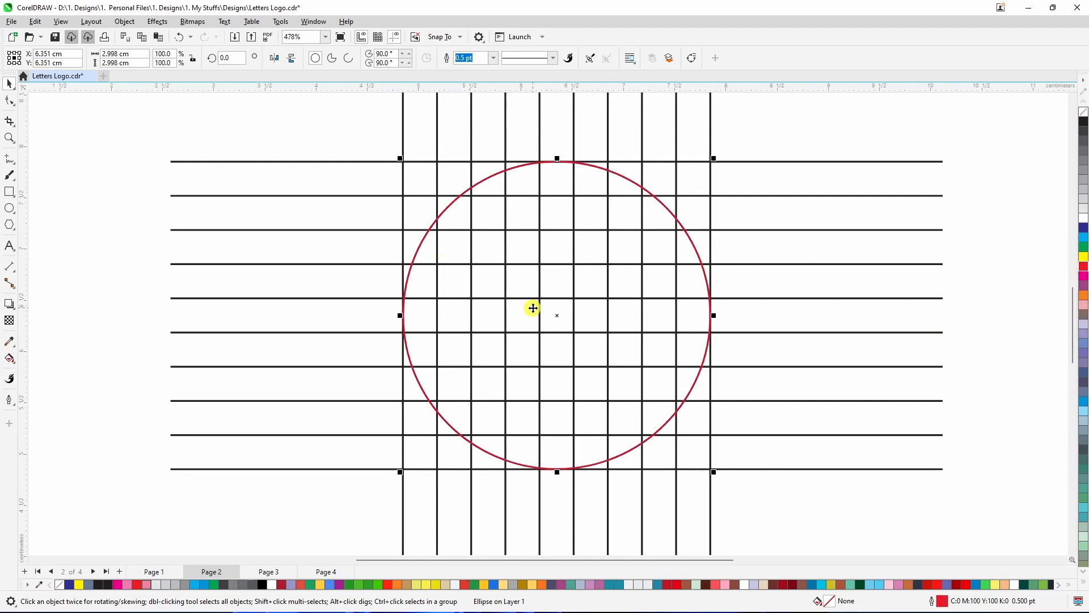
key("p")
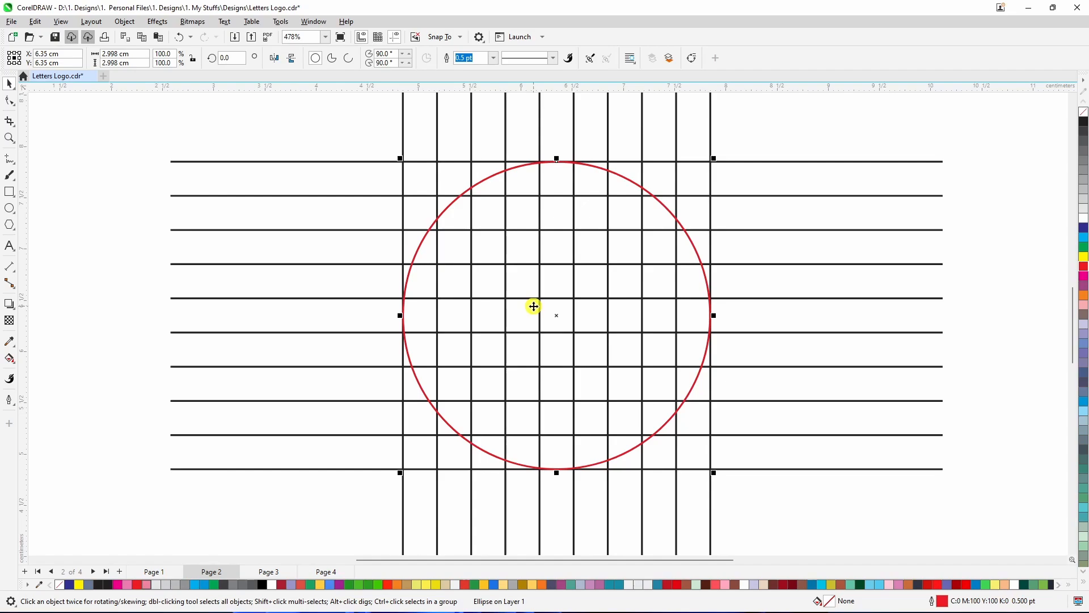
scroll(406, 318, "up", 4)
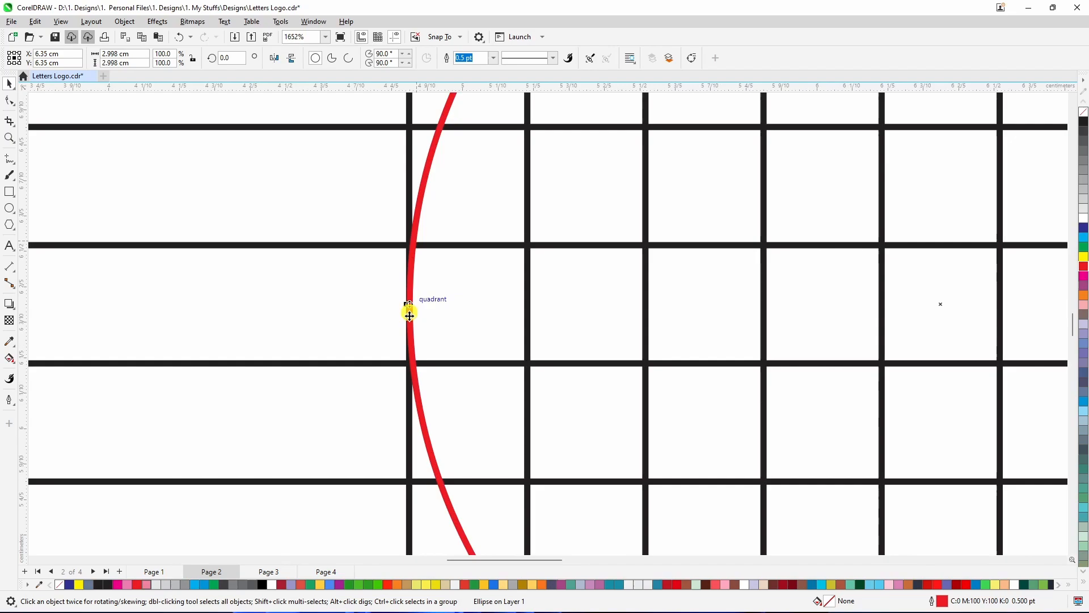
scroll(406, 343, "down", 4)
scroll(406, 347, "down", 3)
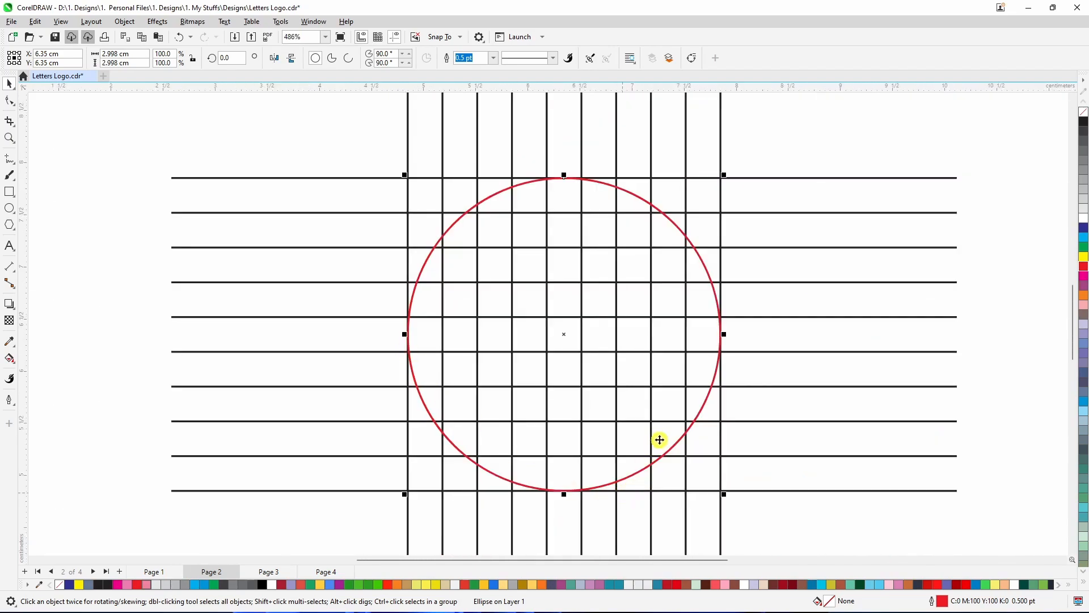
Step: Make four smaller concentric copies of the red circle, each one grid line further in, from about 2.33 cm down to 0.33 cm
scroll(573, 294, "down", 1)
scroll(567, 334, "up", 2)
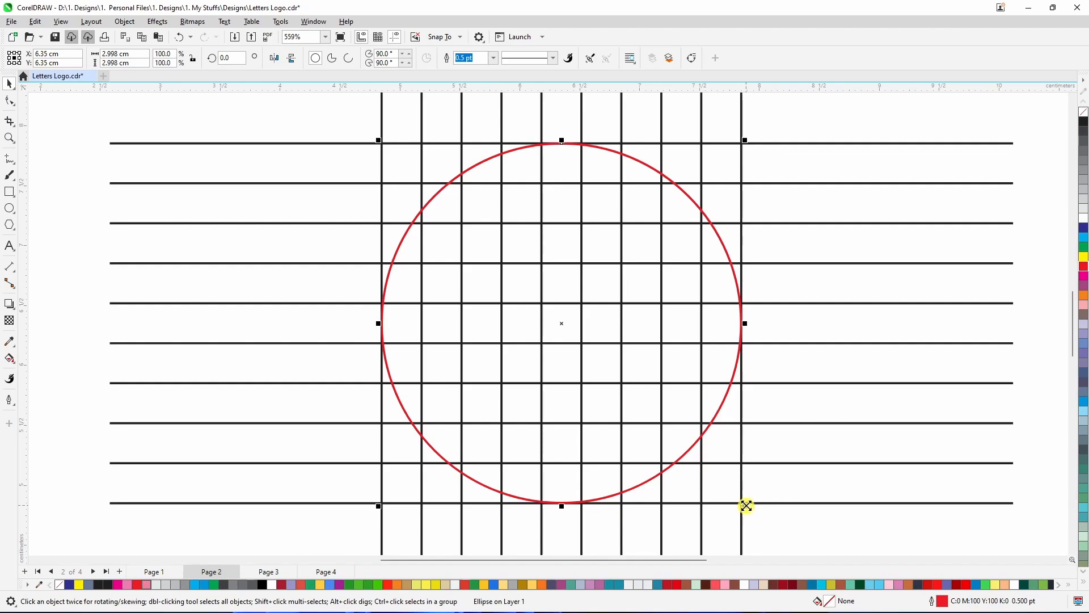
left_click_drag(746, 504, 706, 475)
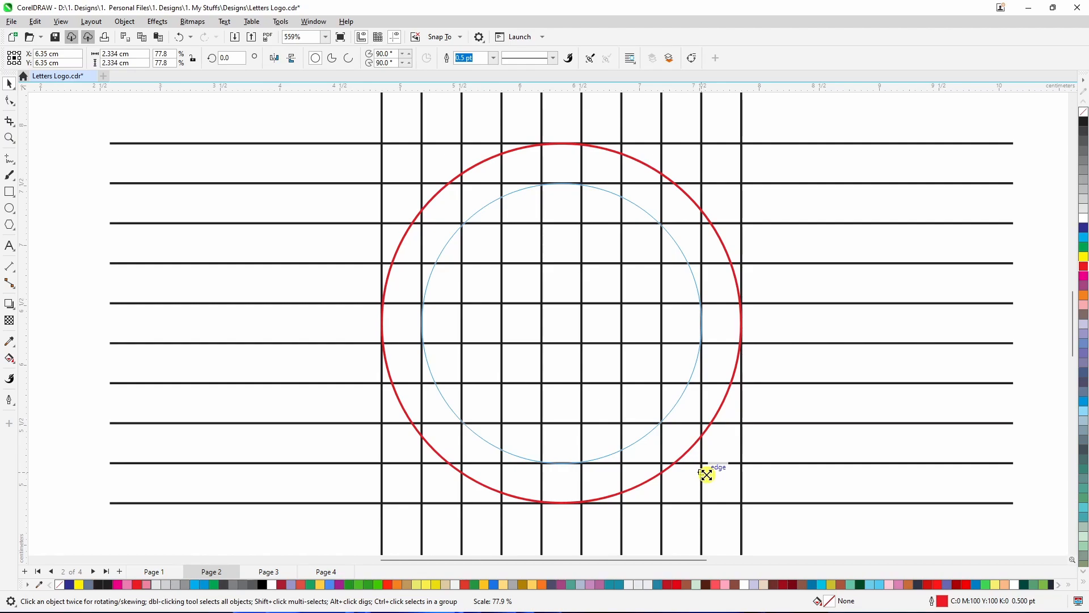
left_click_drag(706, 474, 586, 375)
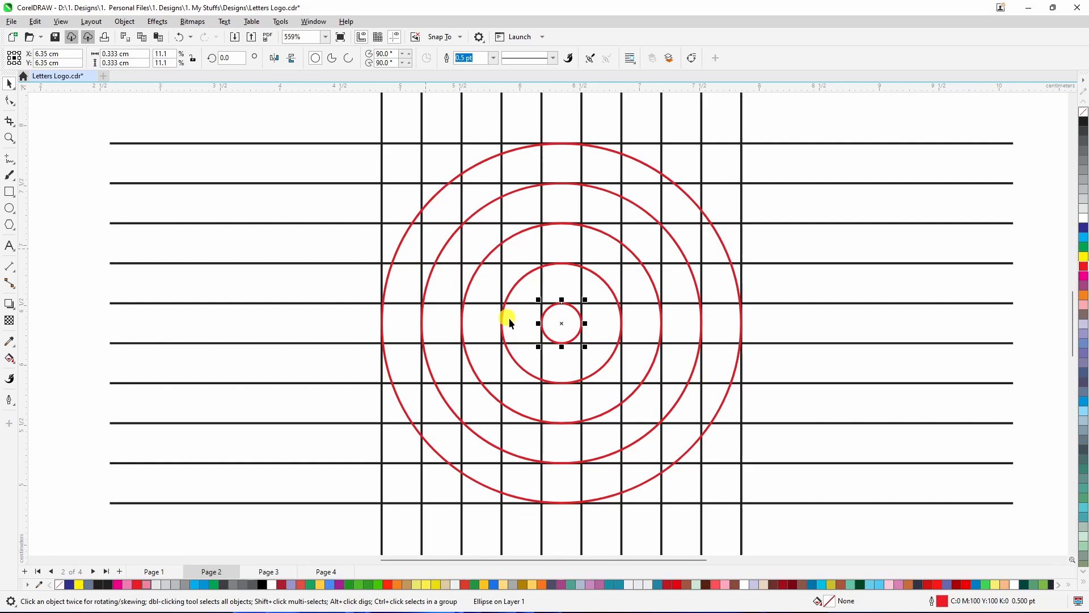
Step: Move the blue reference D logo down beside the grid, centred at about X 12.26 cm, Y 6.45 cm, and deselect it
scroll(567, 343, "down", 1)
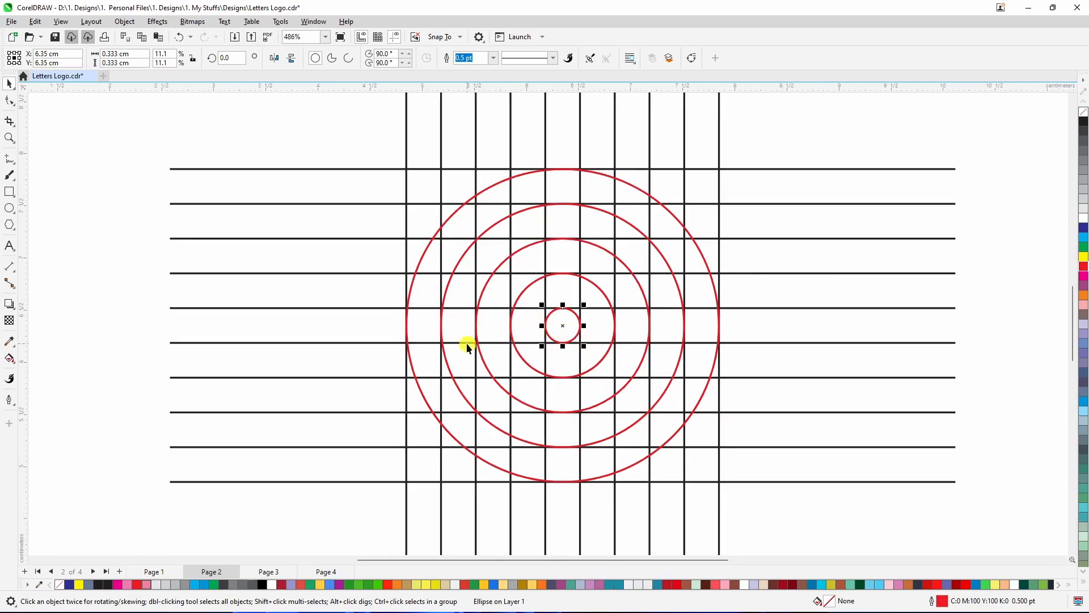
scroll(466, 342, "down", 4)
left_click(947, 110)
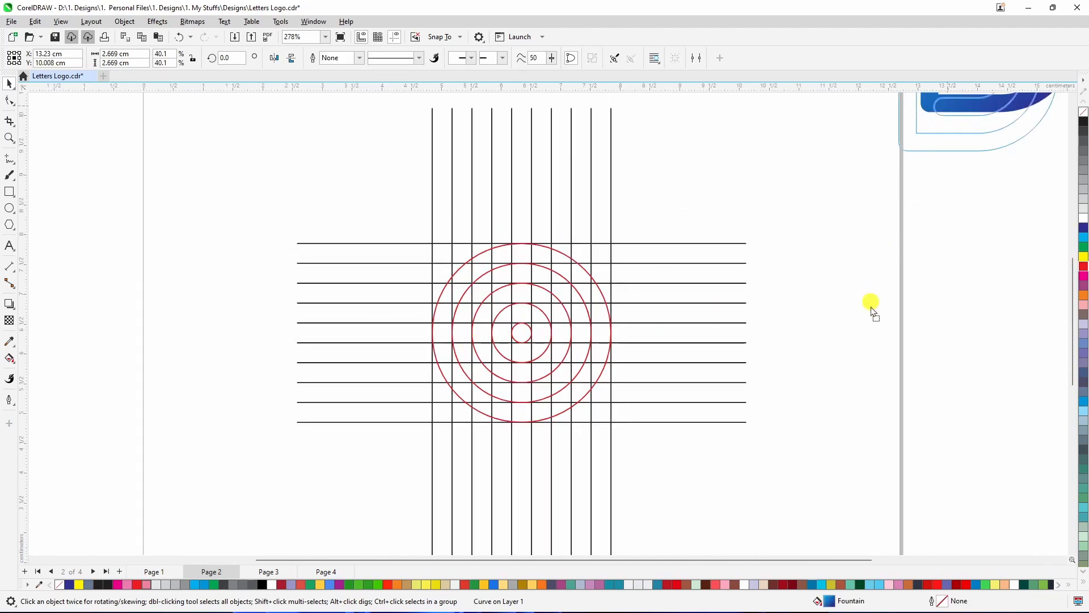
left_click_drag(871, 310, 822, 405)
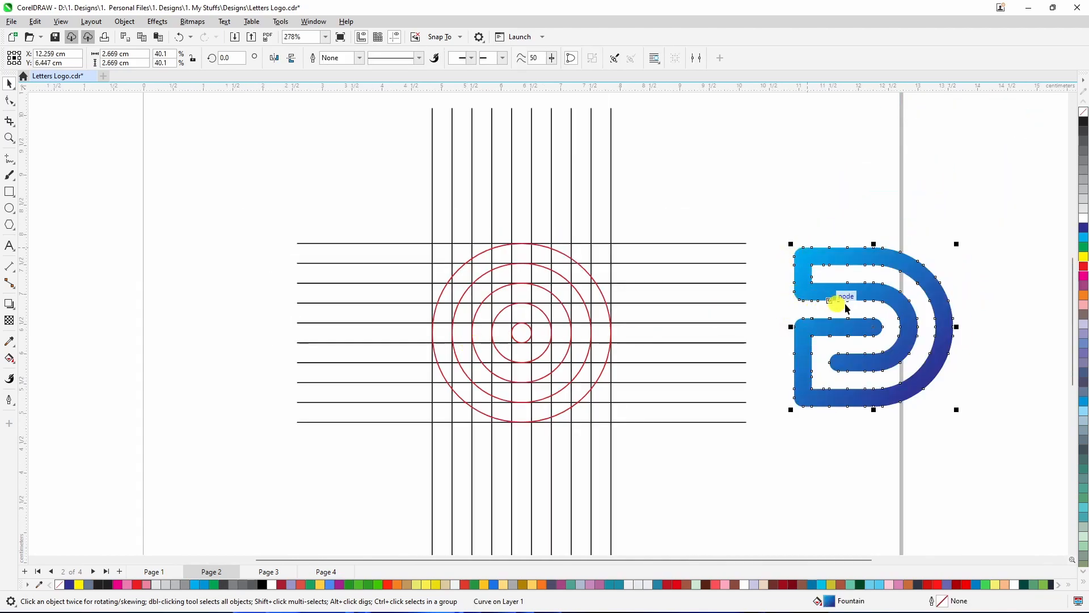
left_click(814, 214)
Step: Draw a square about 0.33 cm wide in the grid's upper-left cell and give it a green outline (C100 M0 Y100 K0)
scroll(444, 263, "up", 1)
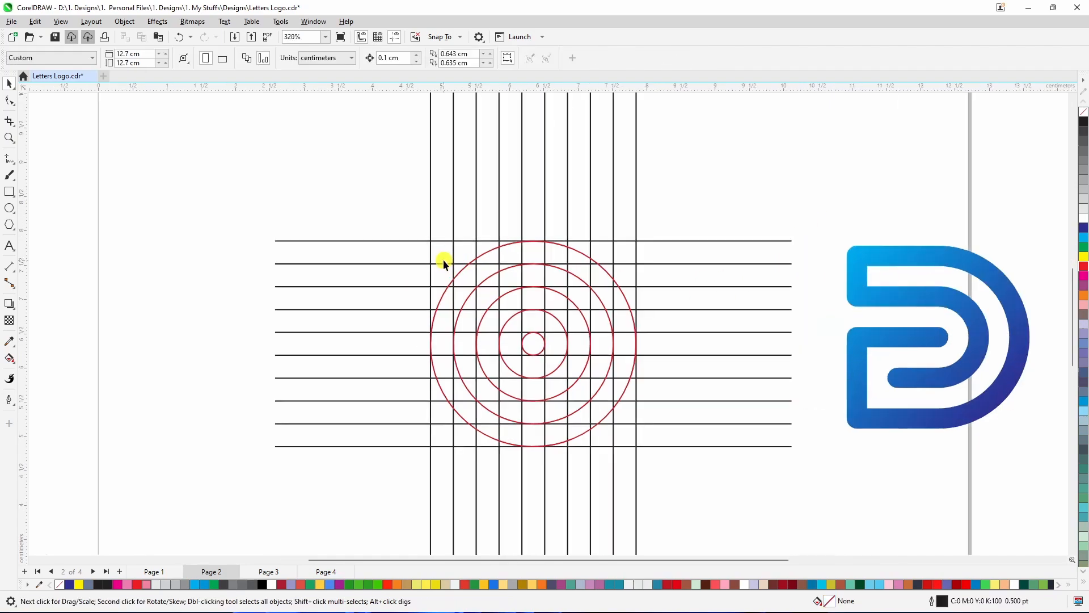
scroll(444, 264, "up", 1)
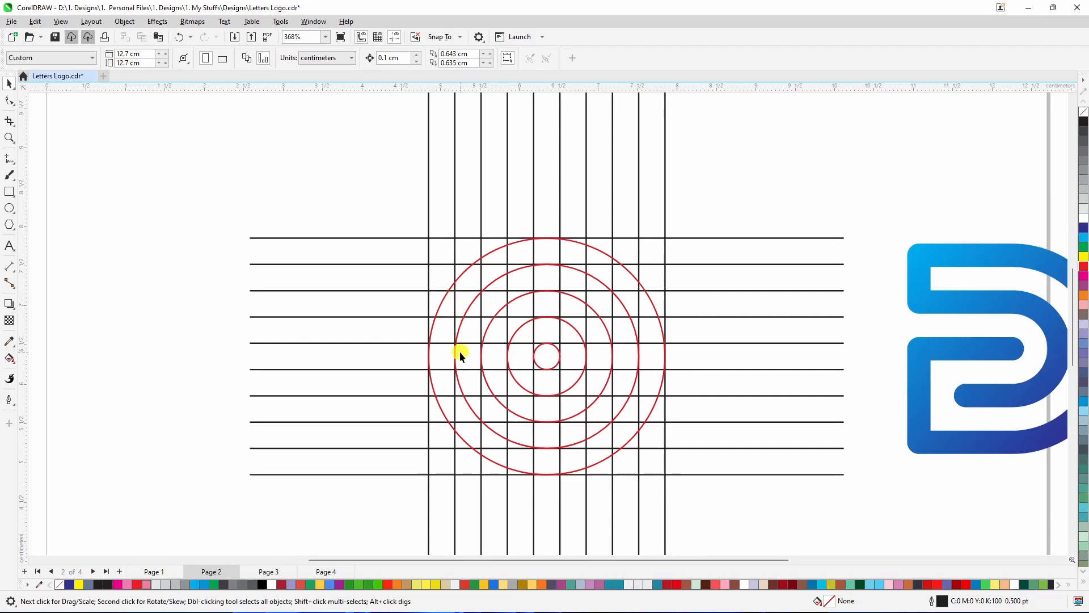
scroll(454, 329, "up", 3)
scroll(442, 229, "up", 2)
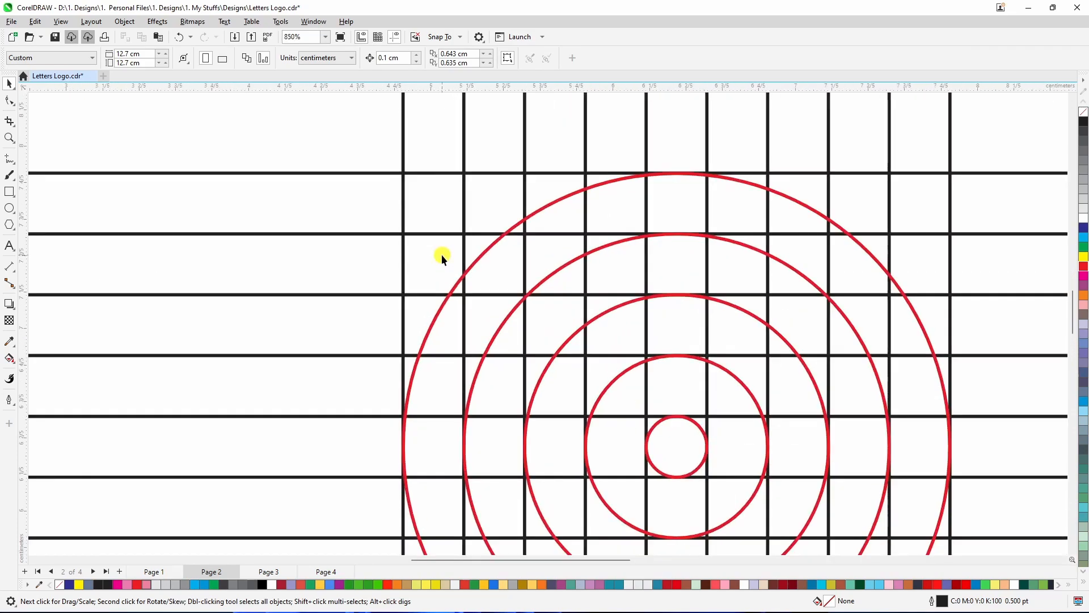
left_click(9, 194)
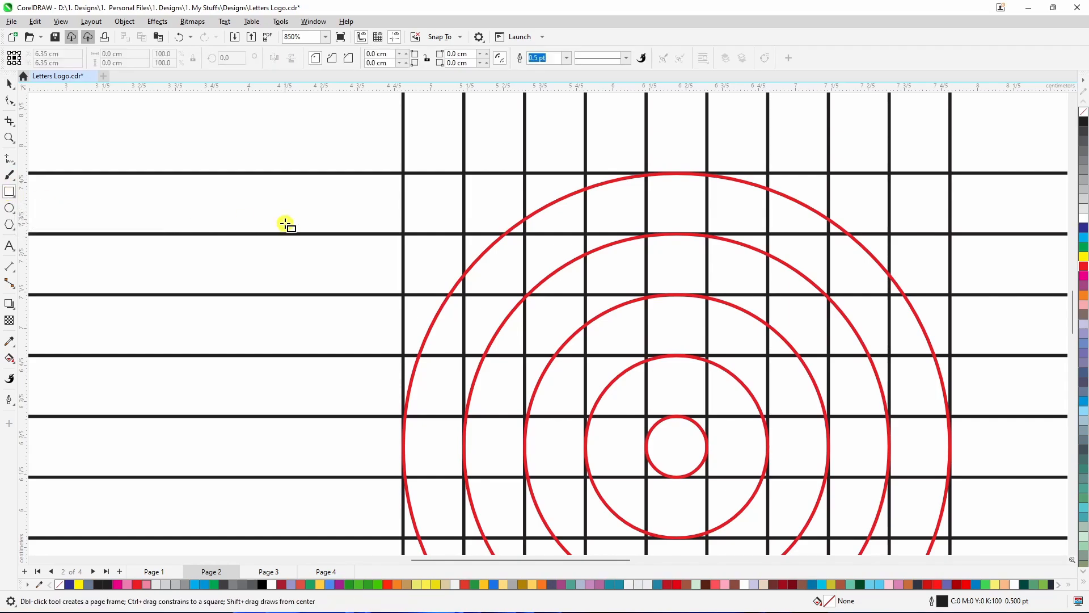
left_click_drag(402, 172, 464, 233)
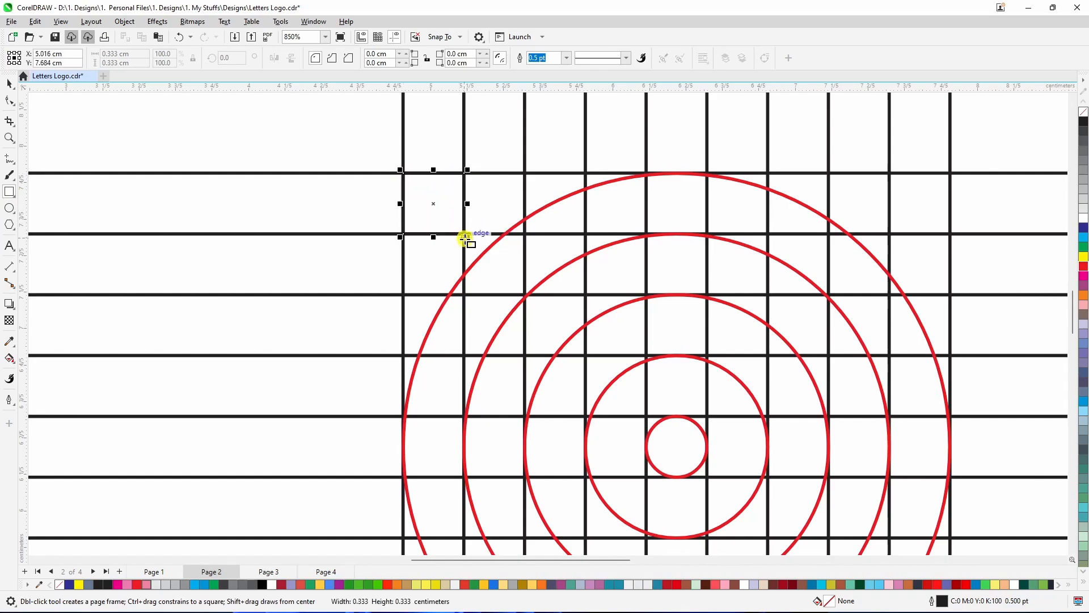
right_click(1083, 247)
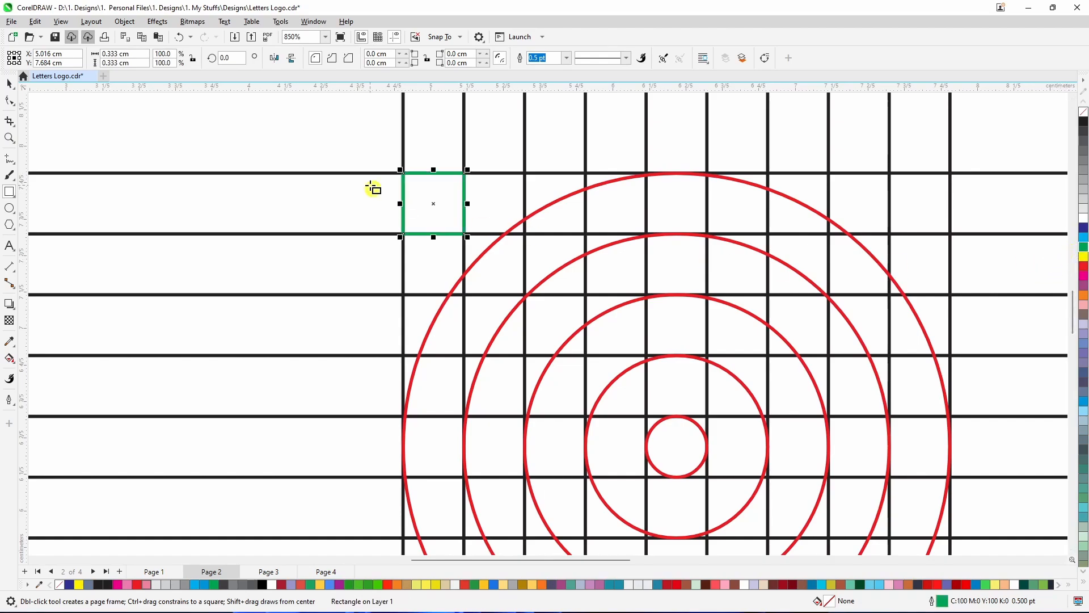
left_click(9, 84)
left_click(445, 187)
left_click(437, 174)
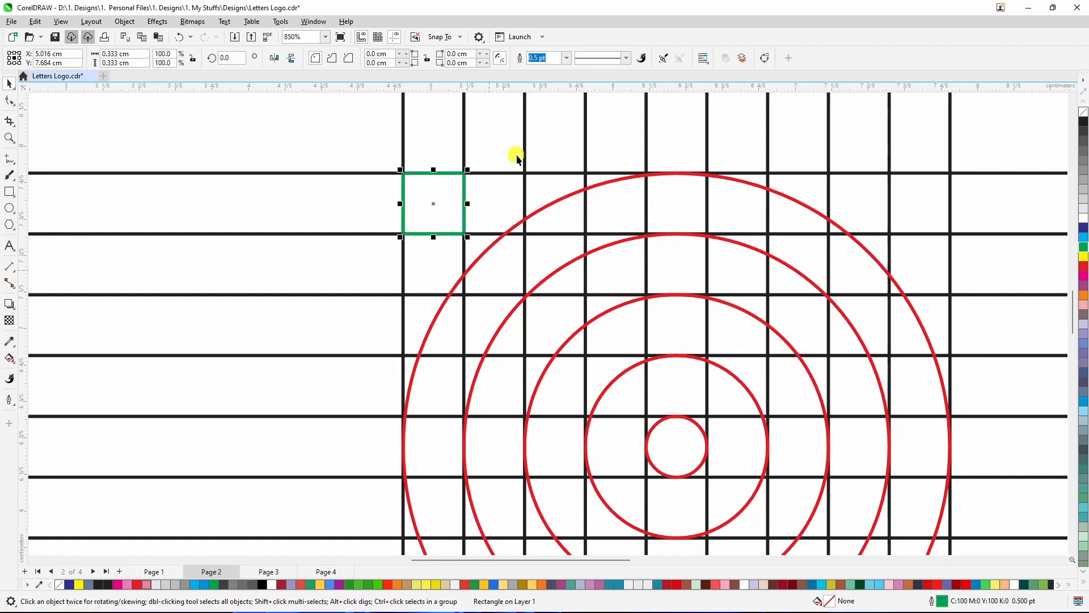
scroll(510, 224, "down", 3)
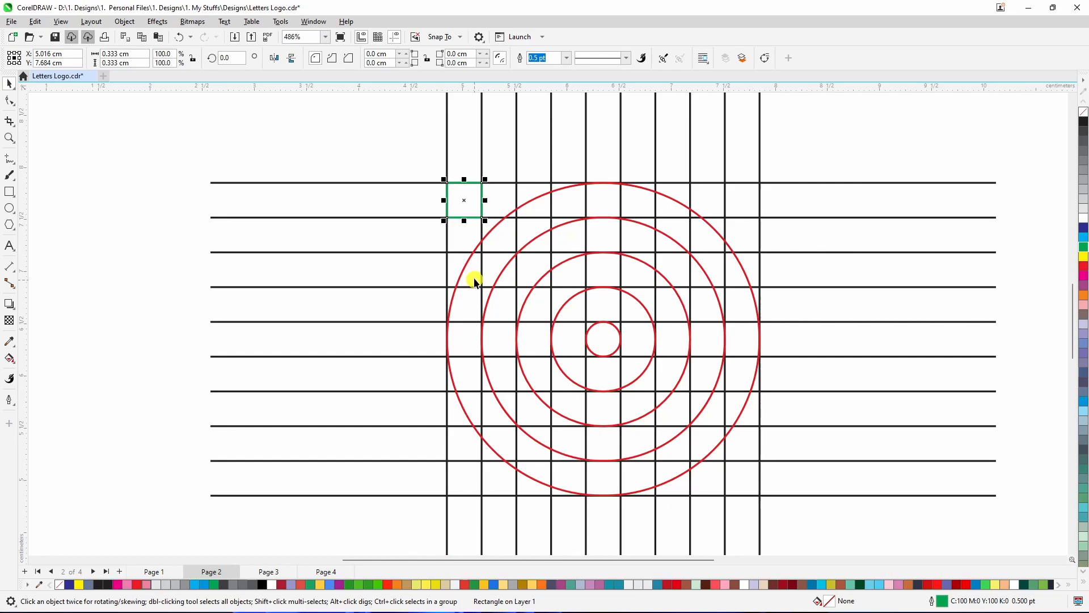
scroll(442, 272, "down", 2)
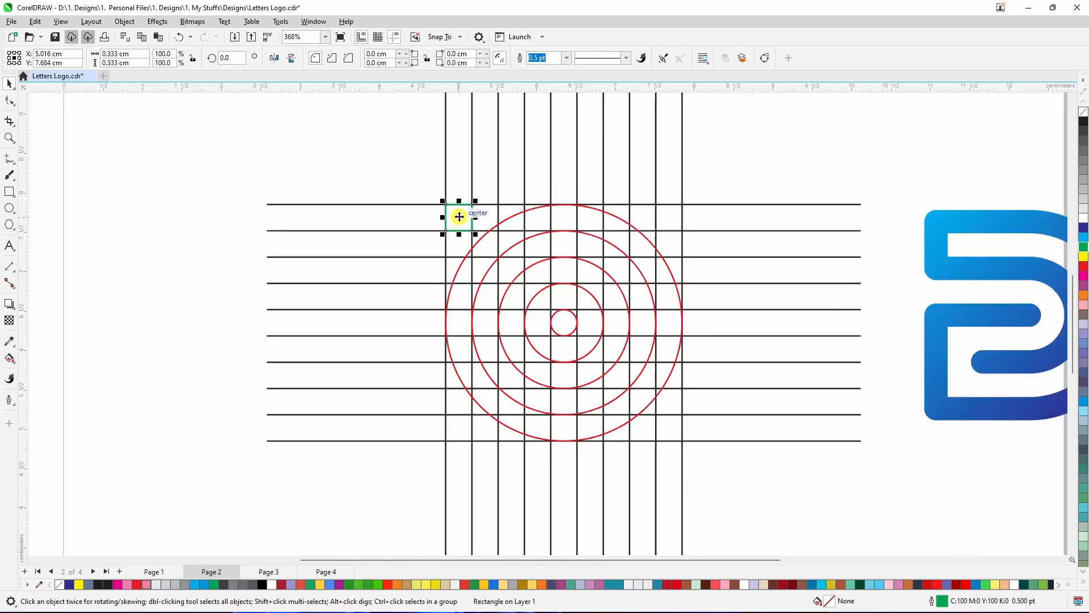
left_click(420, 190)
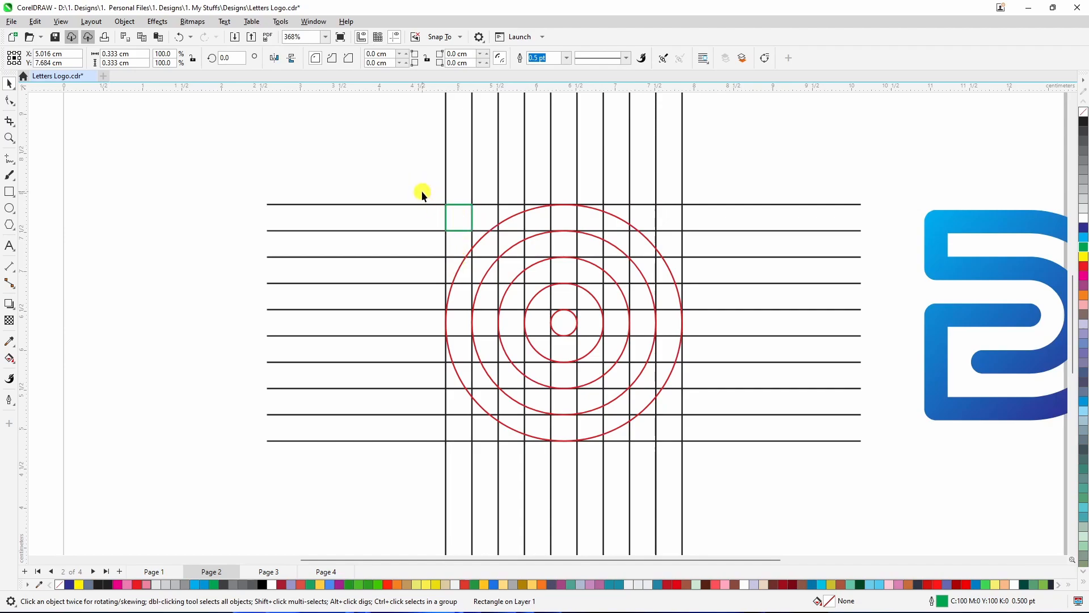
Step: Draw green-outlined squares about 0.33 cm wide in the third and fifth cells down of the grid's first column
left_click(10, 193)
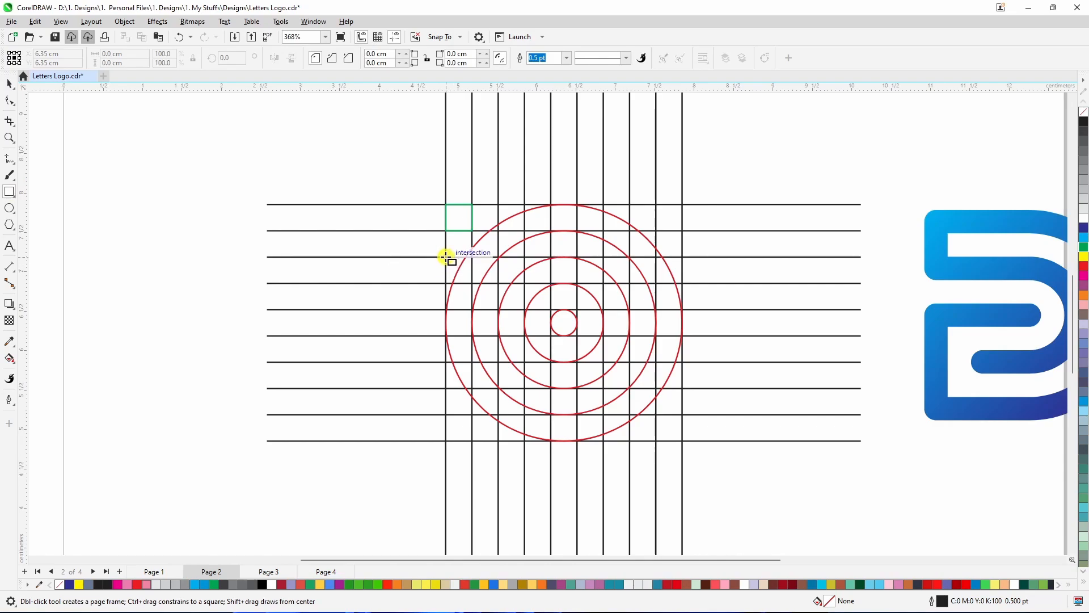
left_click_drag(446, 257, 471, 282)
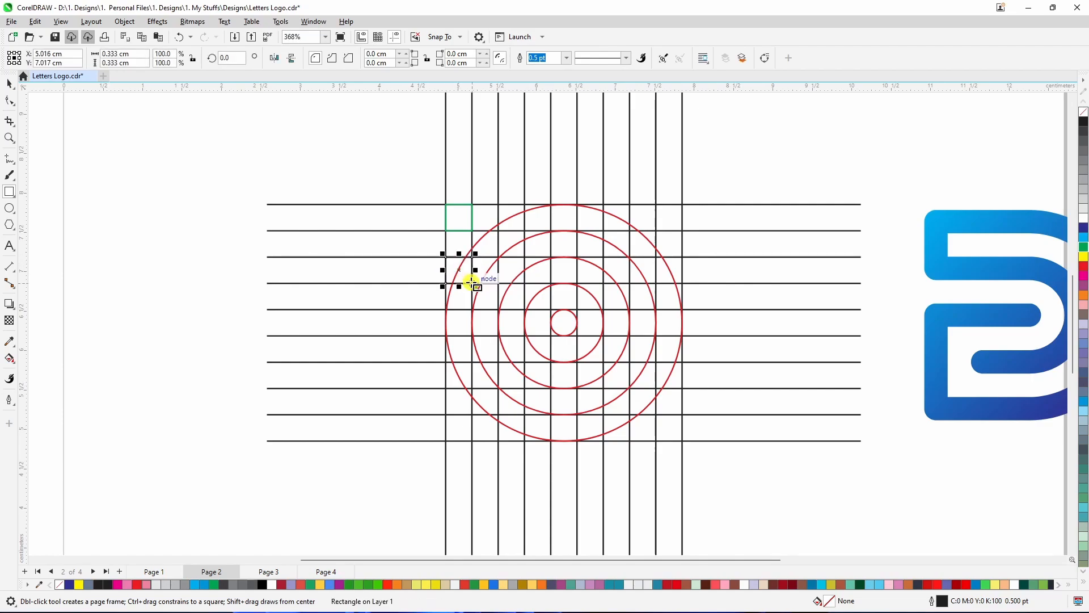
right_click(1083, 247)
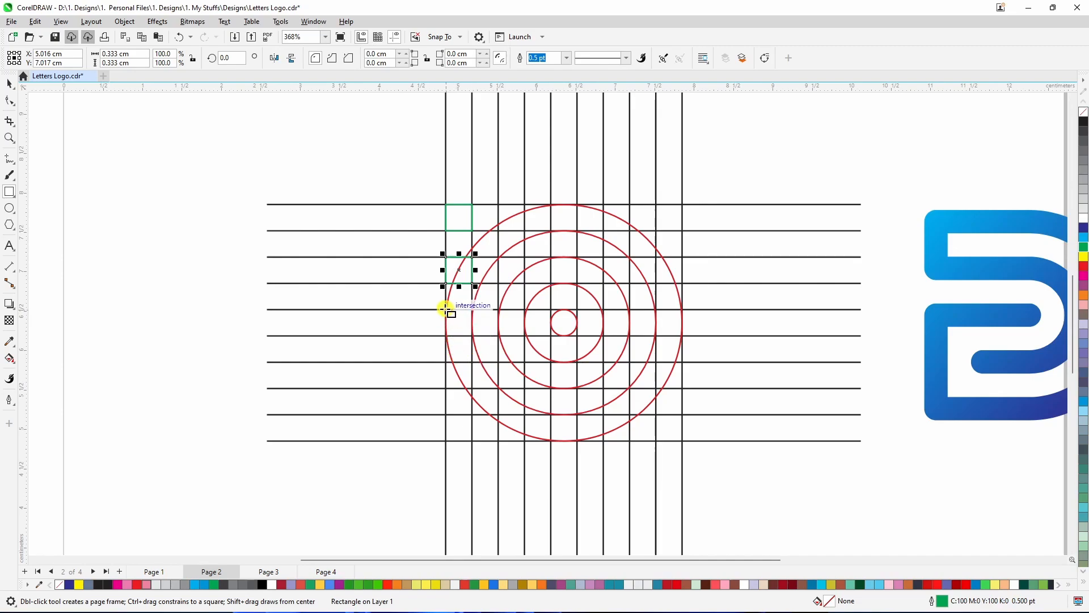
left_click_drag(445, 309, 471, 338)
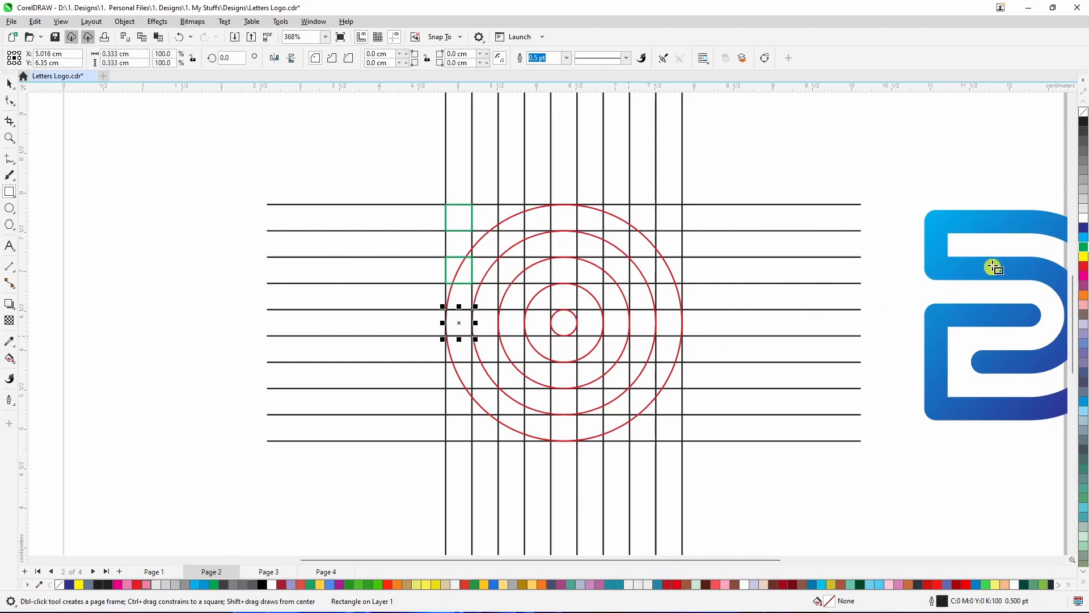
right_click(1083, 248)
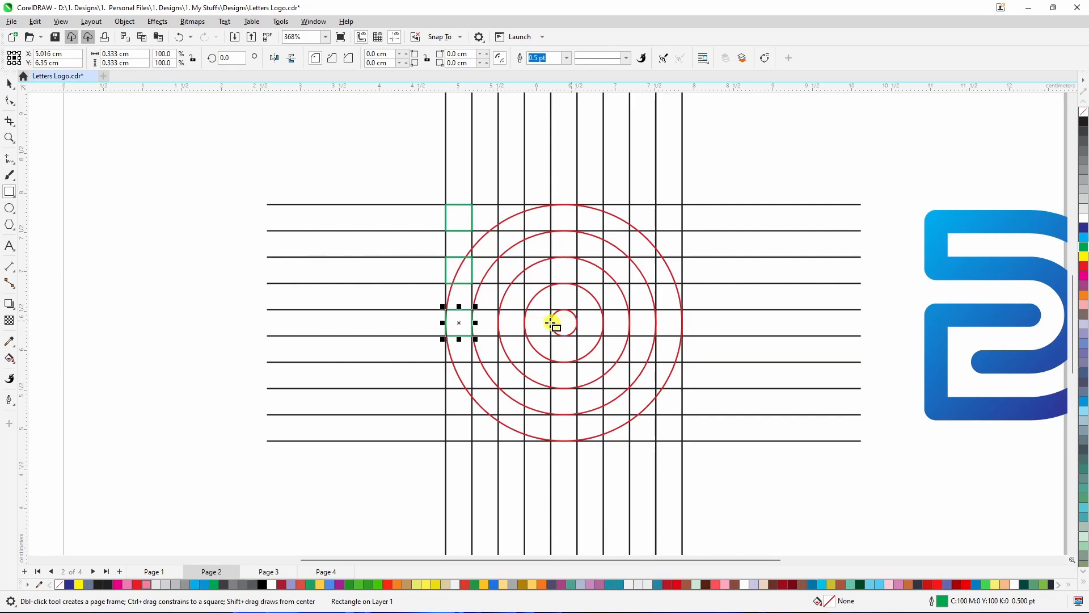
Step: Draw a square about 0.33 cm wide in the grid's lower-left cell and outline it in the same green
scroll(453, 437, "up", 2)
scroll(454, 435, "up", 1)
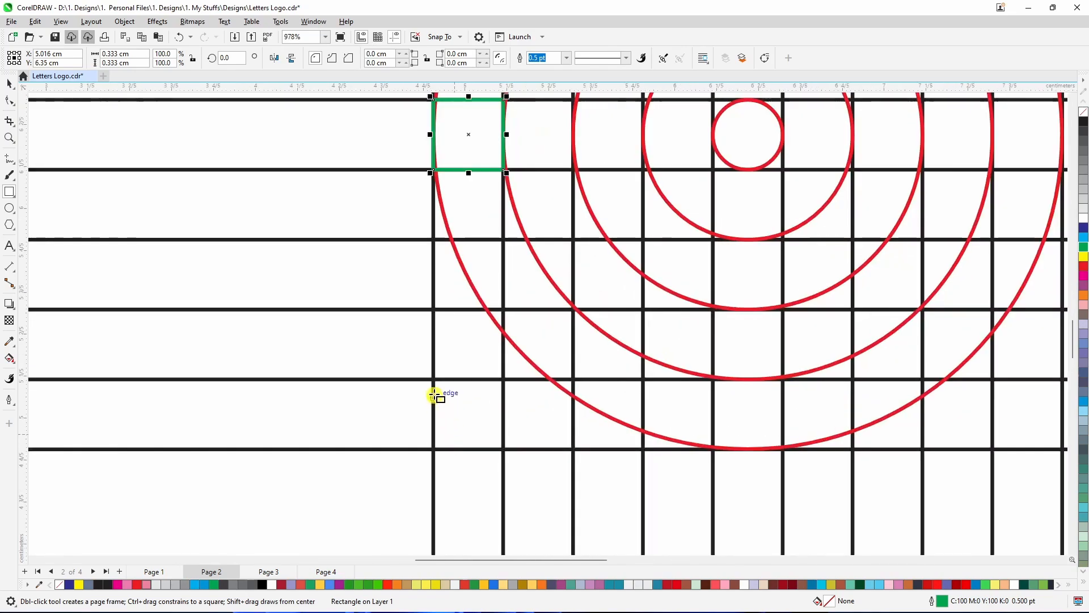
left_click_drag(433, 379, 505, 448)
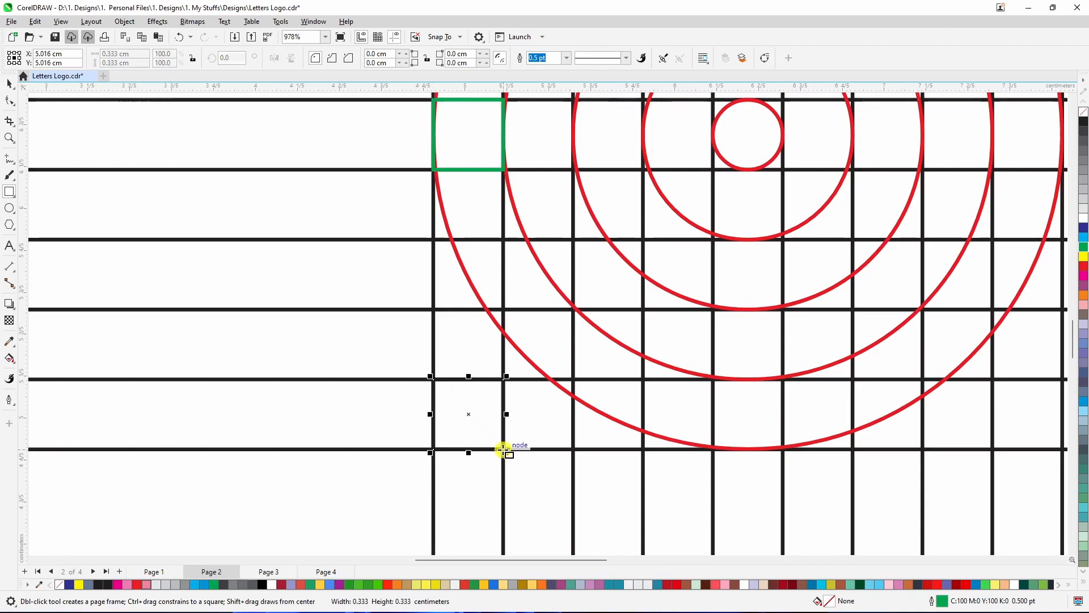
right_click(1083, 247)
scroll(487, 408, "down", 2)
scroll(487, 408, "down", 1)
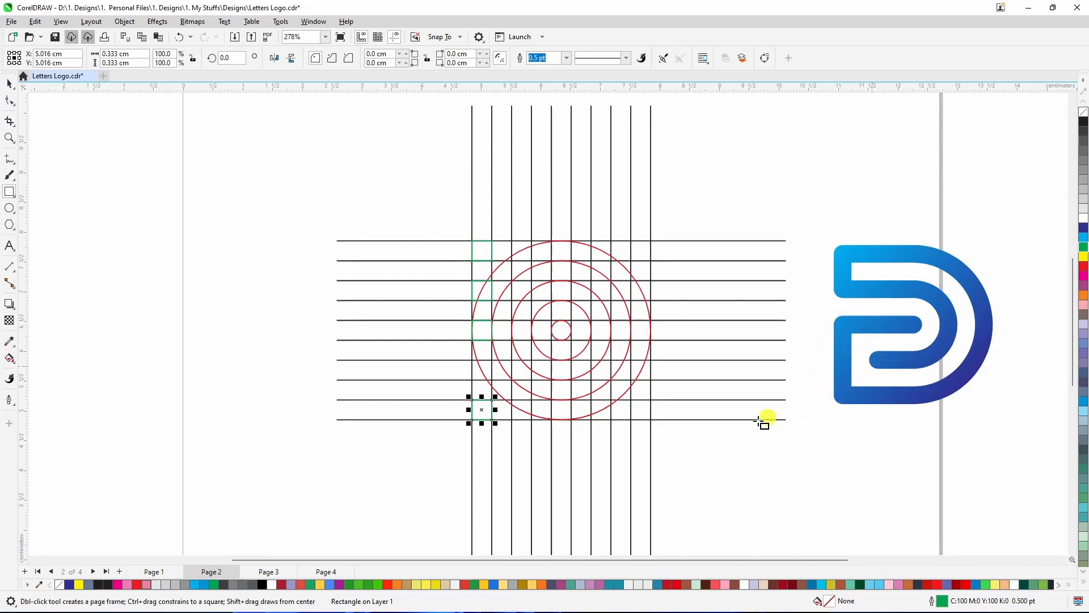
scroll(512, 399, "up", 1)
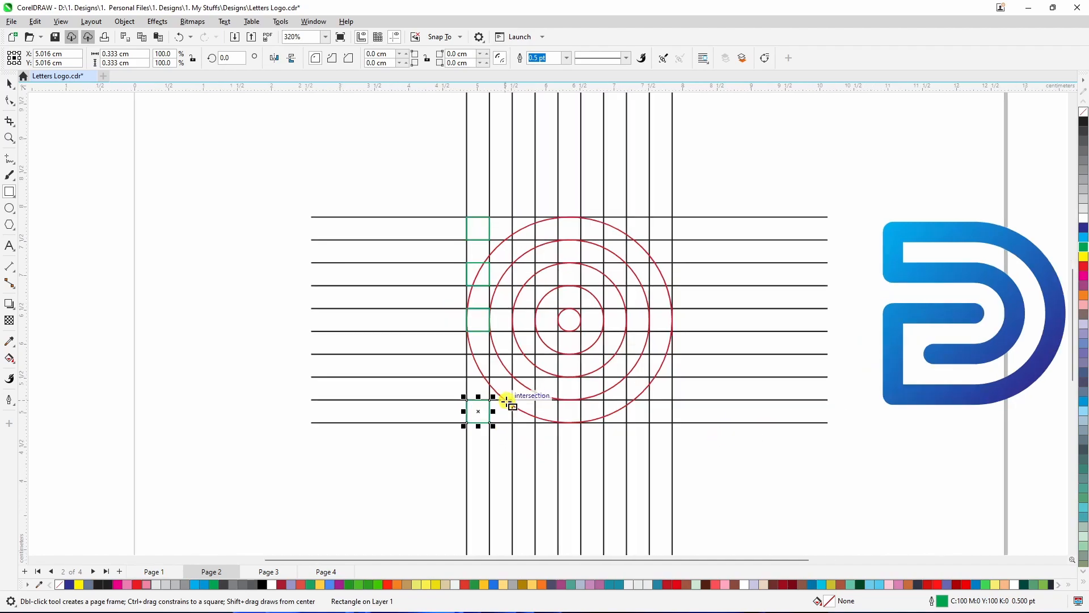
scroll(524, 388, "up", 1)
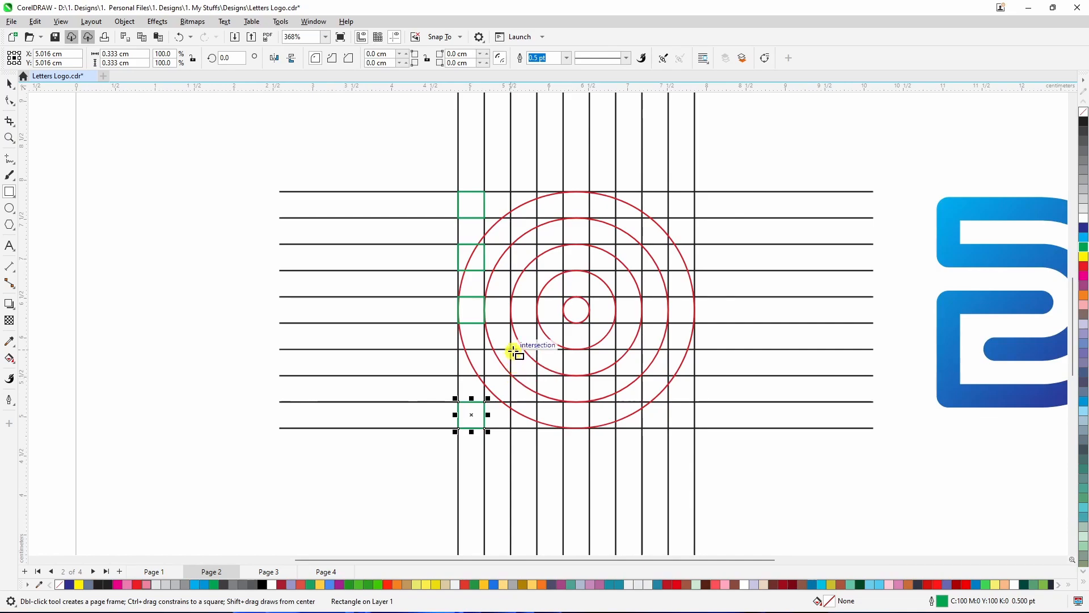
Step: Draw a square about 0.33 cm wide in the grid's third column, seventh row, outline it green (C100 M0 Y100 K0) and deselect it
left_click_drag(513, 350, 538, 376)
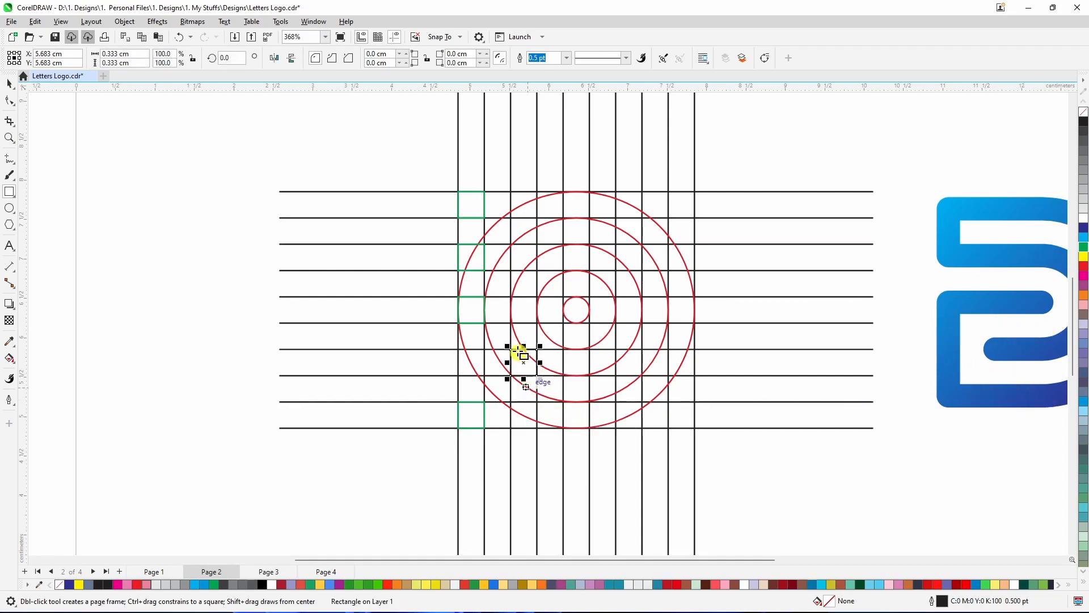
right_click(1084, 246)
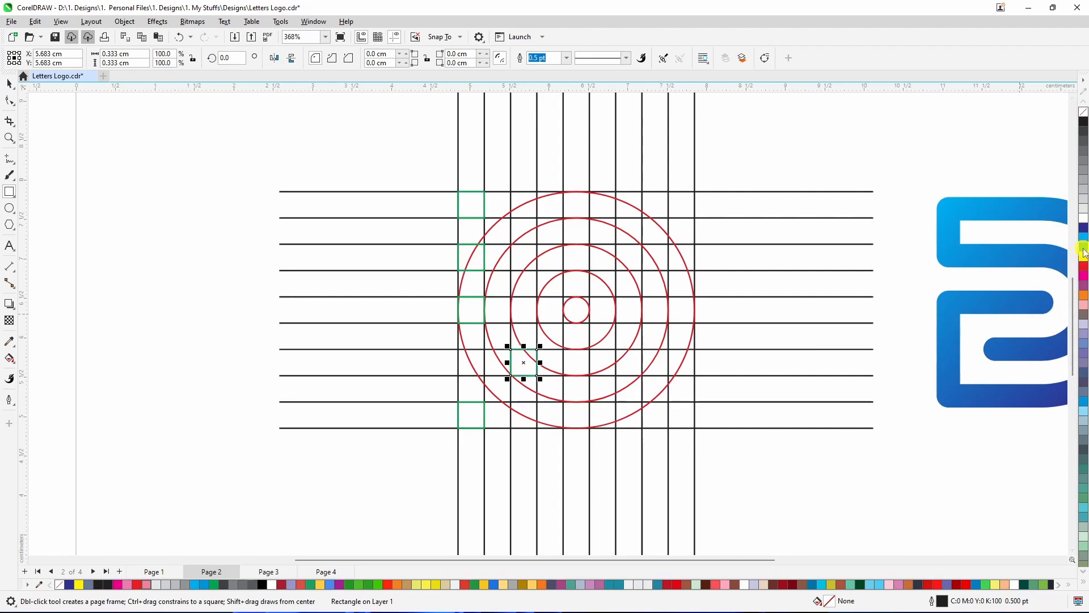
scroll(561, 340, "up", 2)
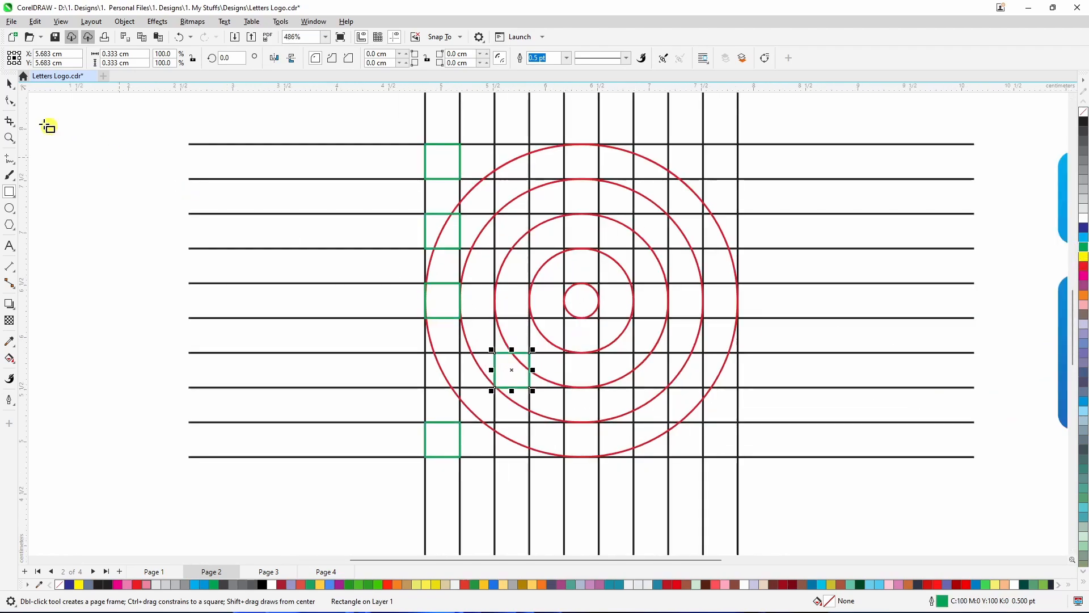
left_click(11, 84)
left_click(400, 333)
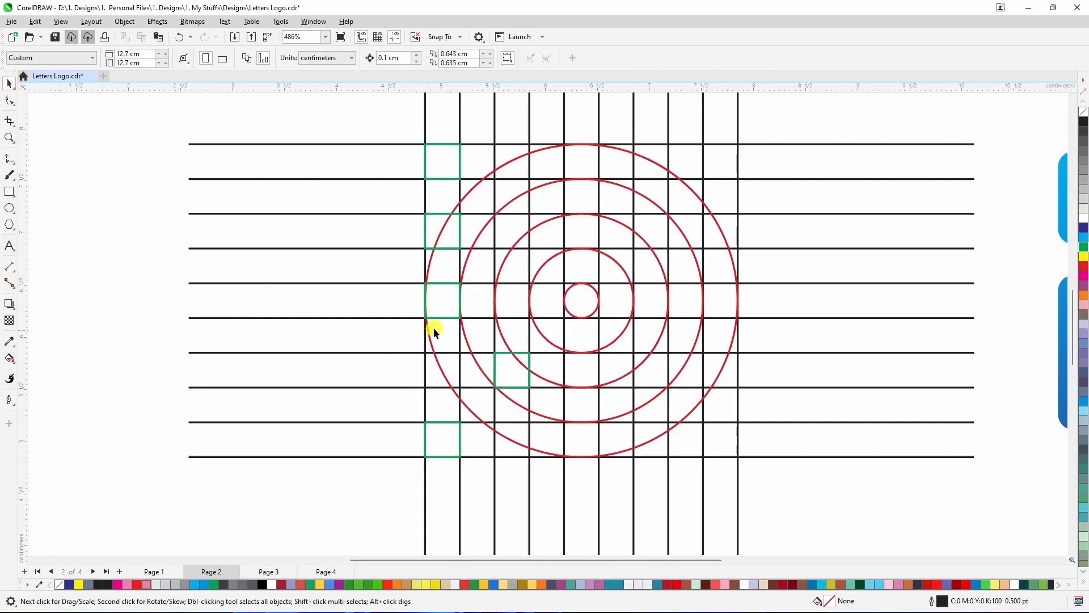
scroll(448, 318, "down", 1)
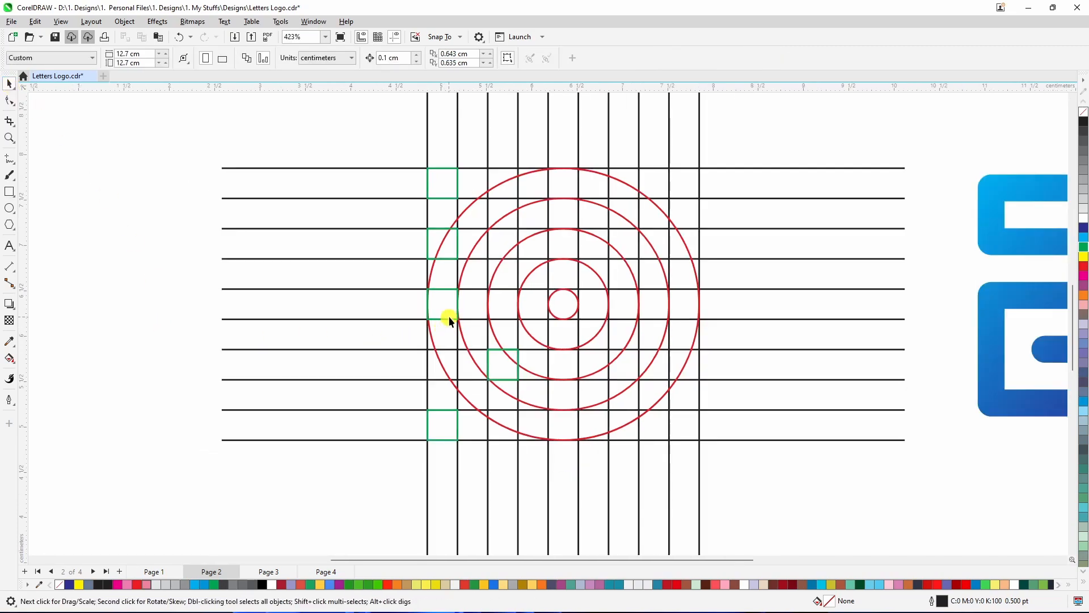
Step: Place a copy of the smallest red circle outside the grid's upper-left corner
left_click(571, 309)
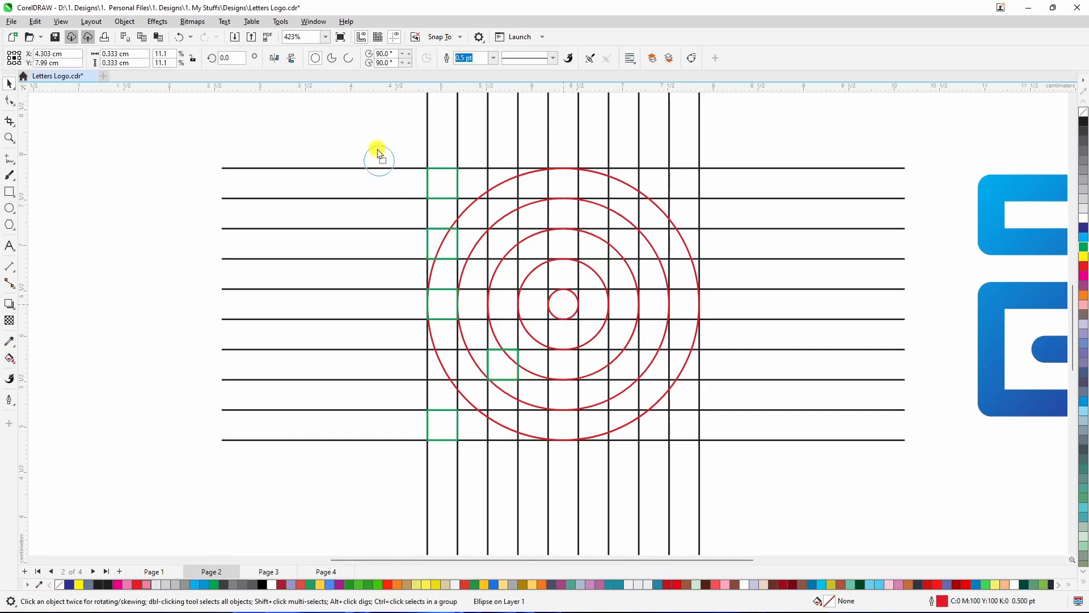
left_click_drag(379, 141, 380, 141)
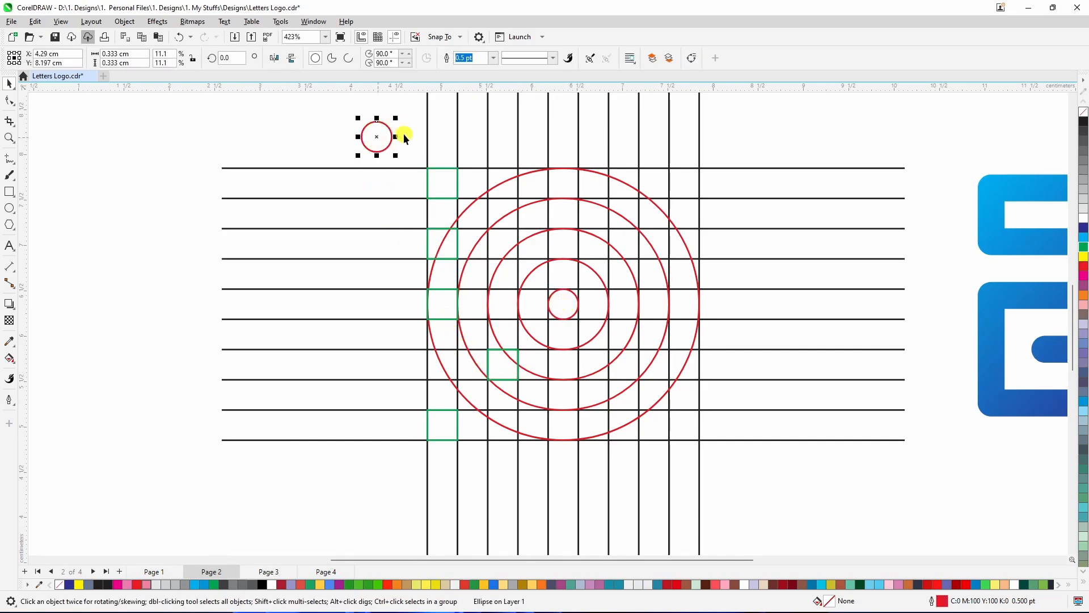
Step: Round the corners of the grid's upper-left green square to a 0.167 cm radius so it forms a circle
left_click(446, 179)
scroll(446, 179, "up", 2)
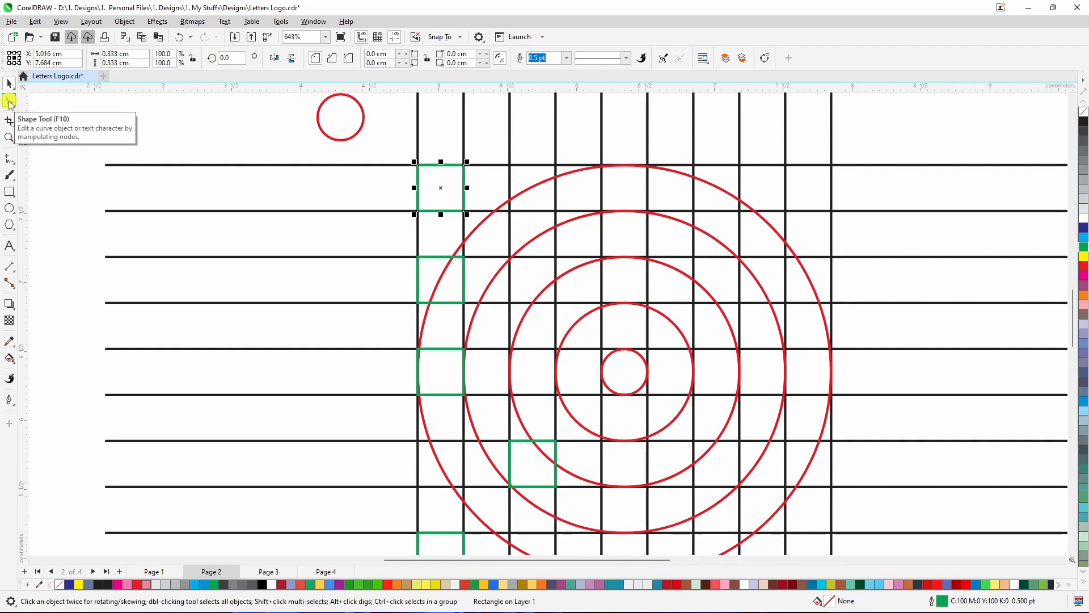
left_click(11, 104)
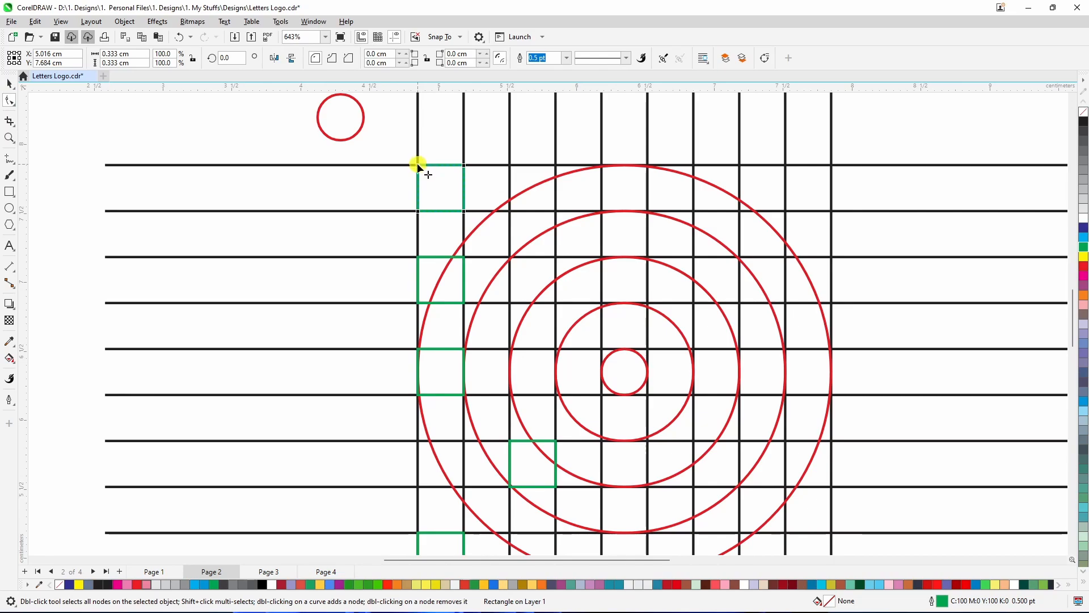
left_click_drag(462, 214, 437, 253)
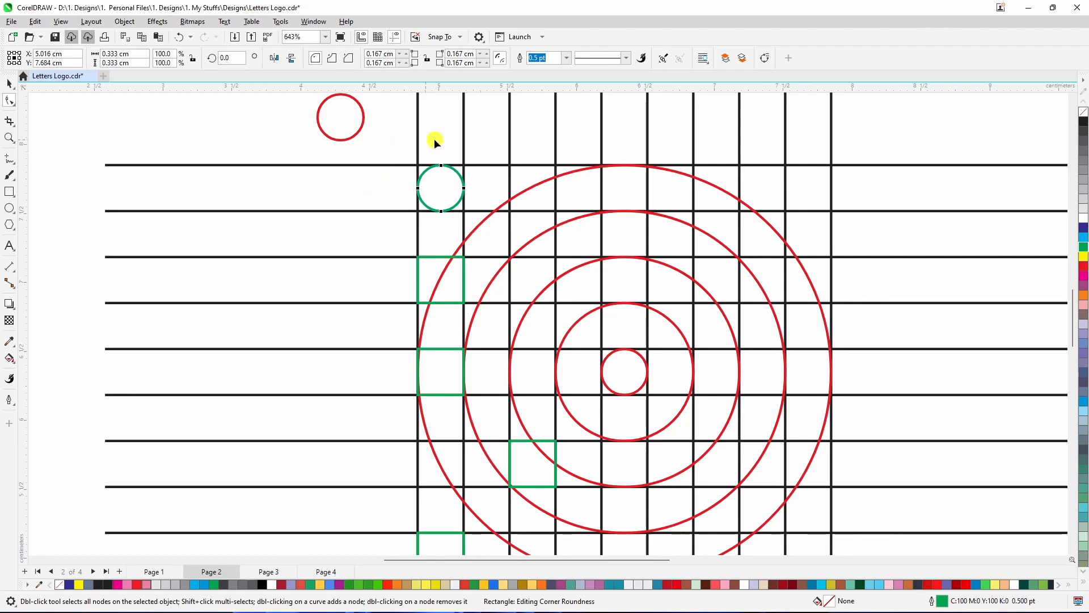
Step: Round the green squares in the first column's third and fifth cells into circles with a 0.167 cm corner radius
left_click(420, 259)
left_click_drag(418, 257, 455, 309)
left_click(420, 351)
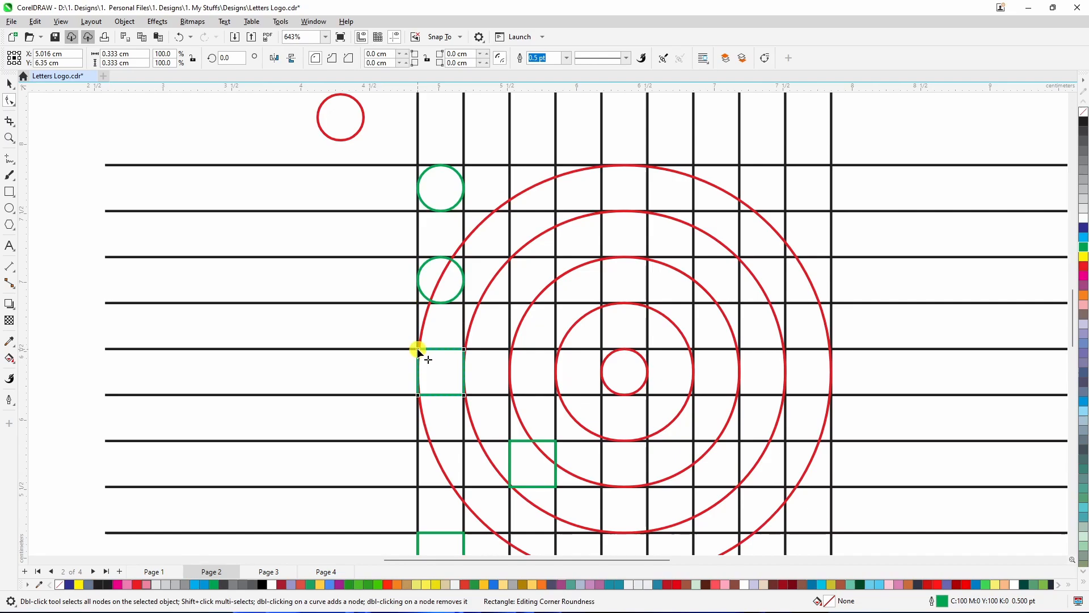
left_click_drag(418, 350, 450, 384)
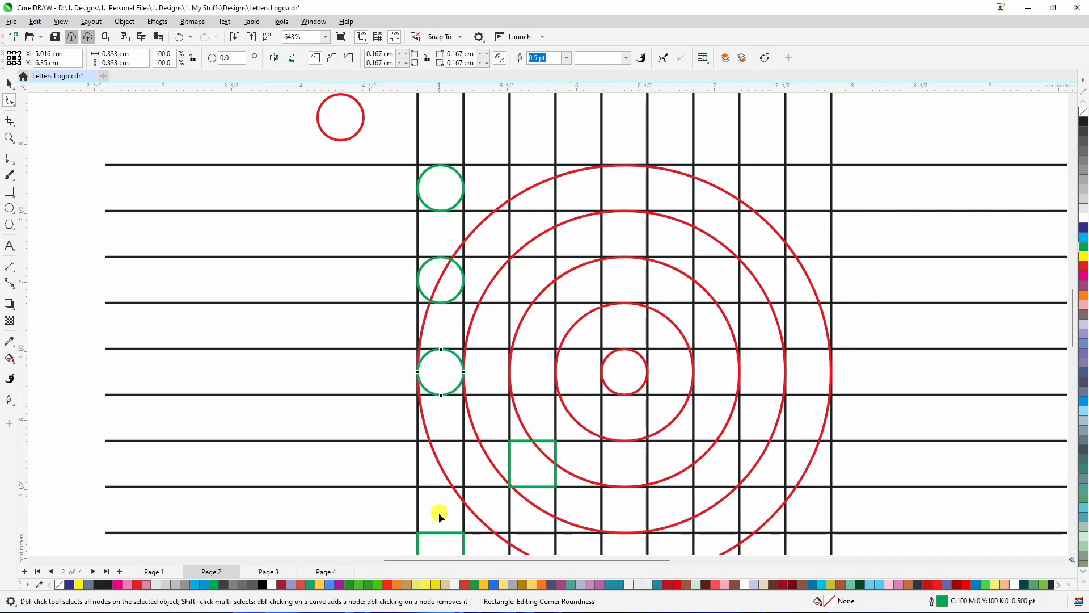
Step: Round the third-column green square and the lower-left green square into circles with a 0.167 cm corner radius
left_click(508, 440)
left_click_drag(537, 462, 532, 468)
scroll(445, 348, "down", 2)
scroll(444, 478, "up", 3)
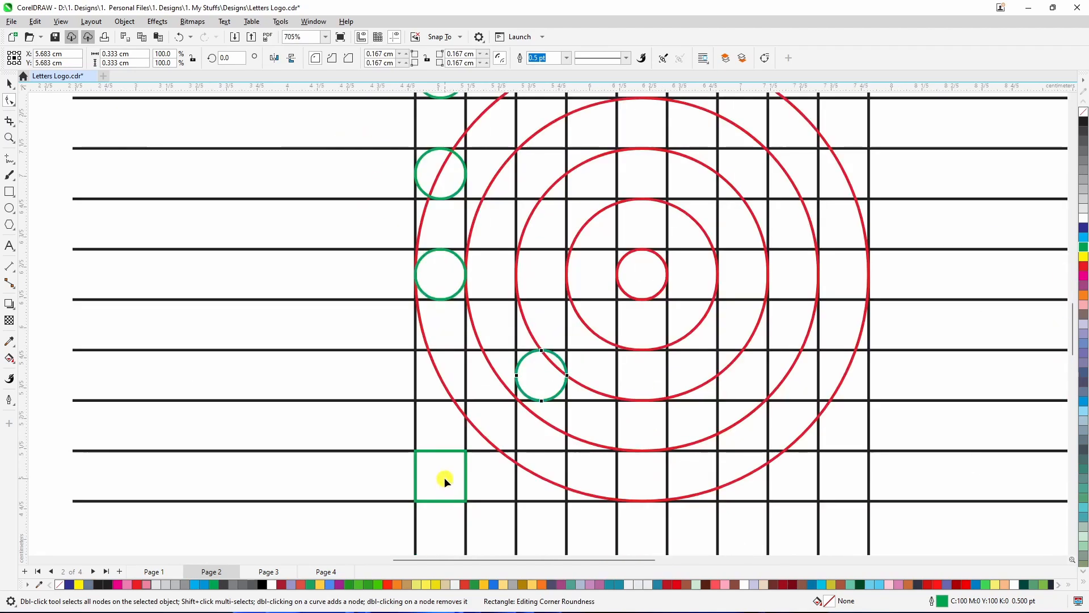
left_click(421, 452)
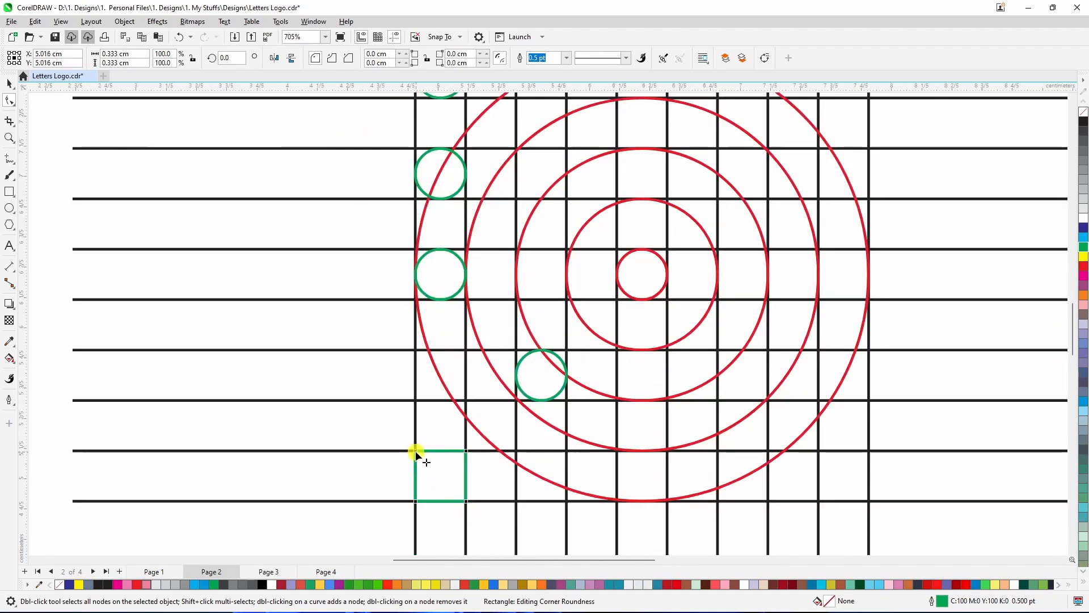
left_click_drag(453, 498, 515, 482)
scroll(516, 482, "down", 2)
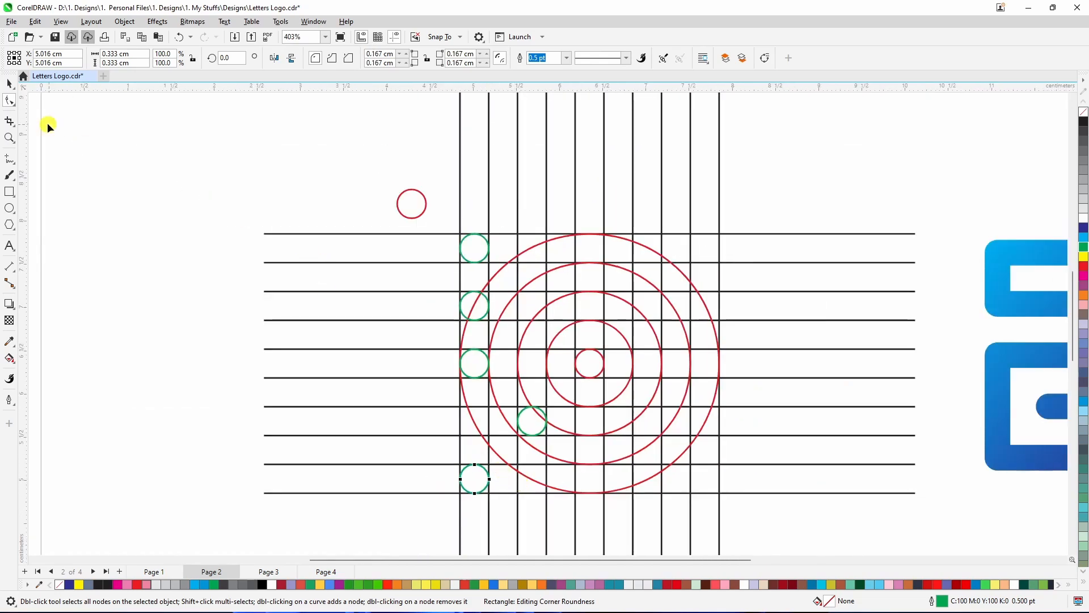
Step: Delete the spare red circle outside the grid's upper-left corner
key("space")
left_click(401, 203)
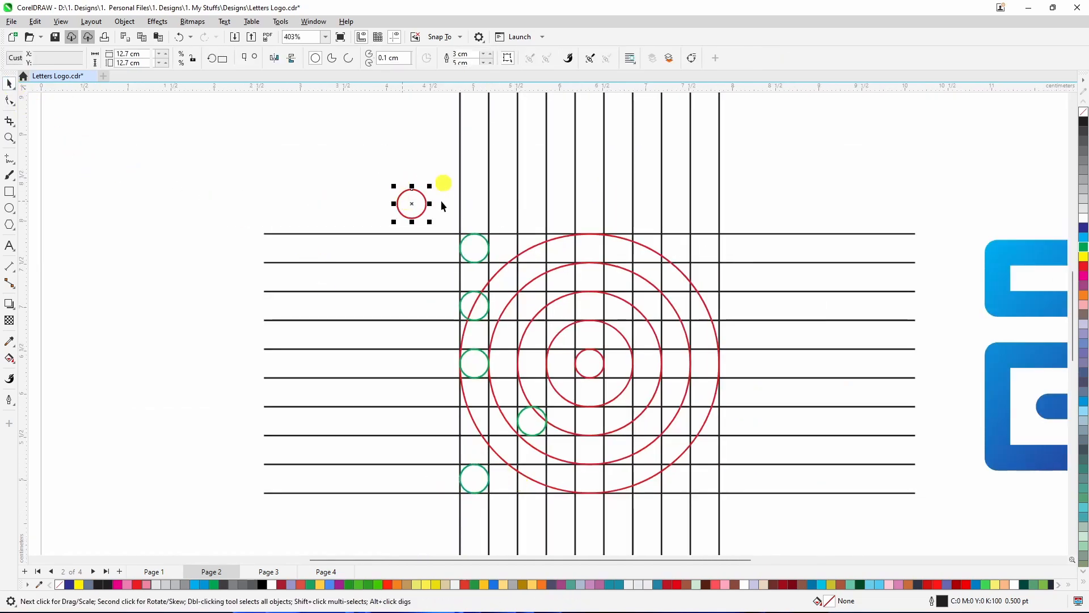
left_click(385, 207)
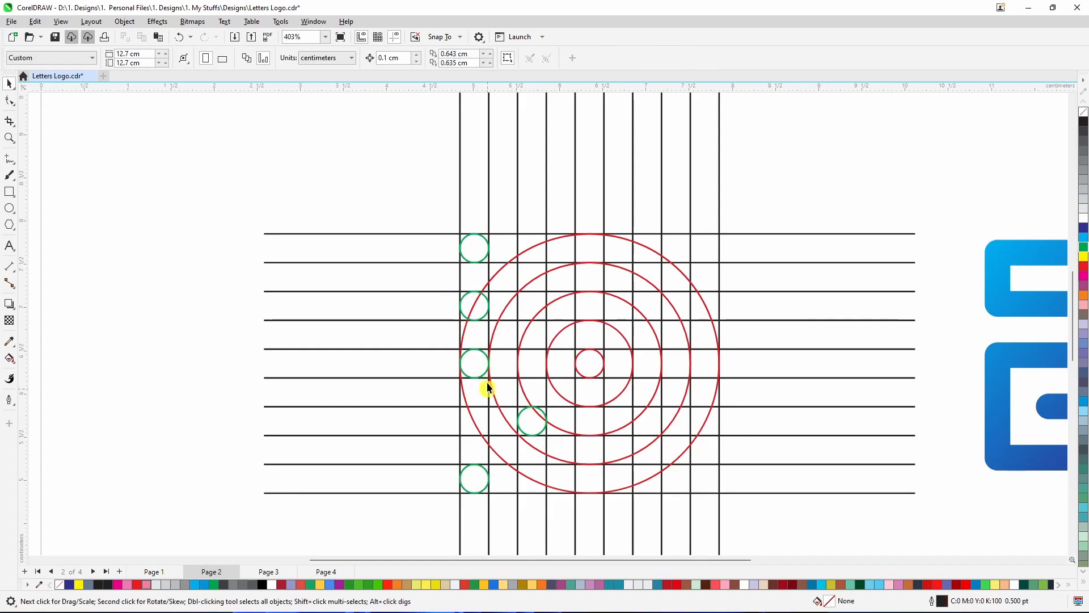
Step: Change the outline of all five small green circles to red (C0 M100 Y100 K0) and deselect them
left_click_drag(417, 199, 504, 430)
left_click_drag(505, 521, 505, 522)
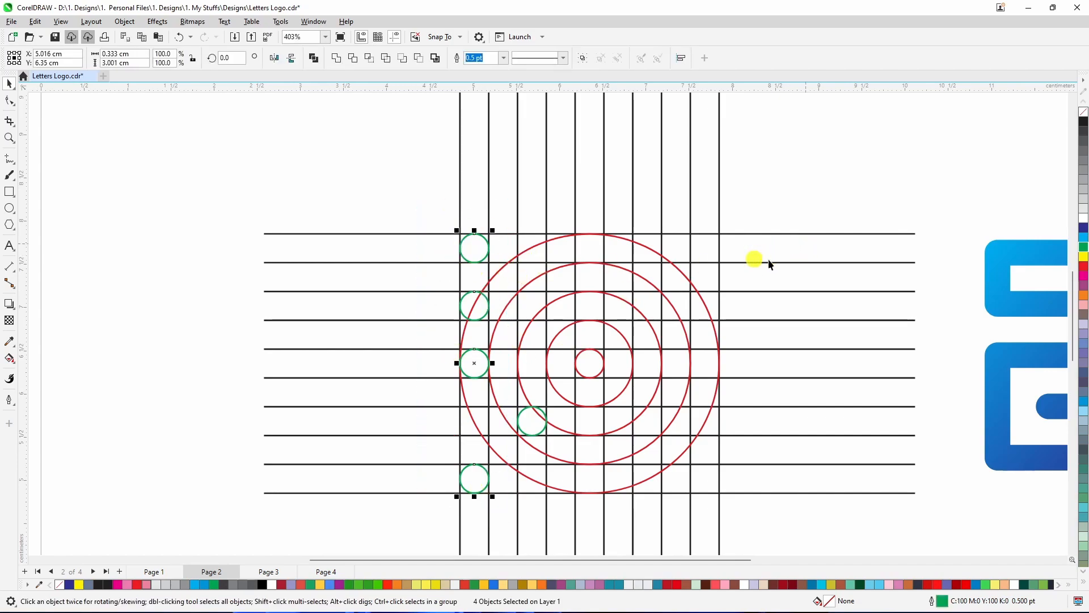
right_click(1083, 266)
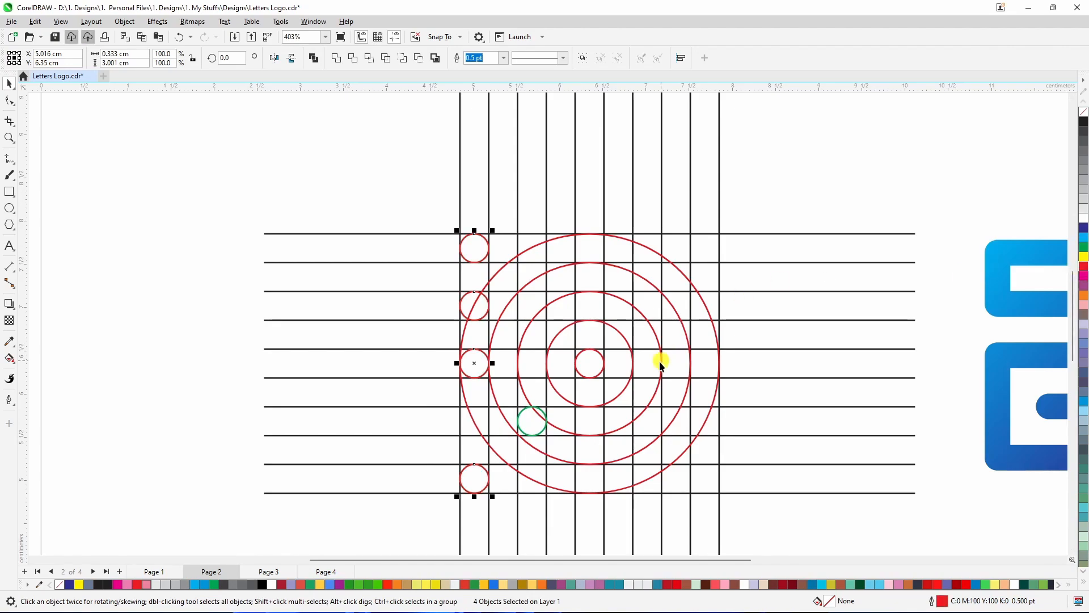
left_click(531, 420)
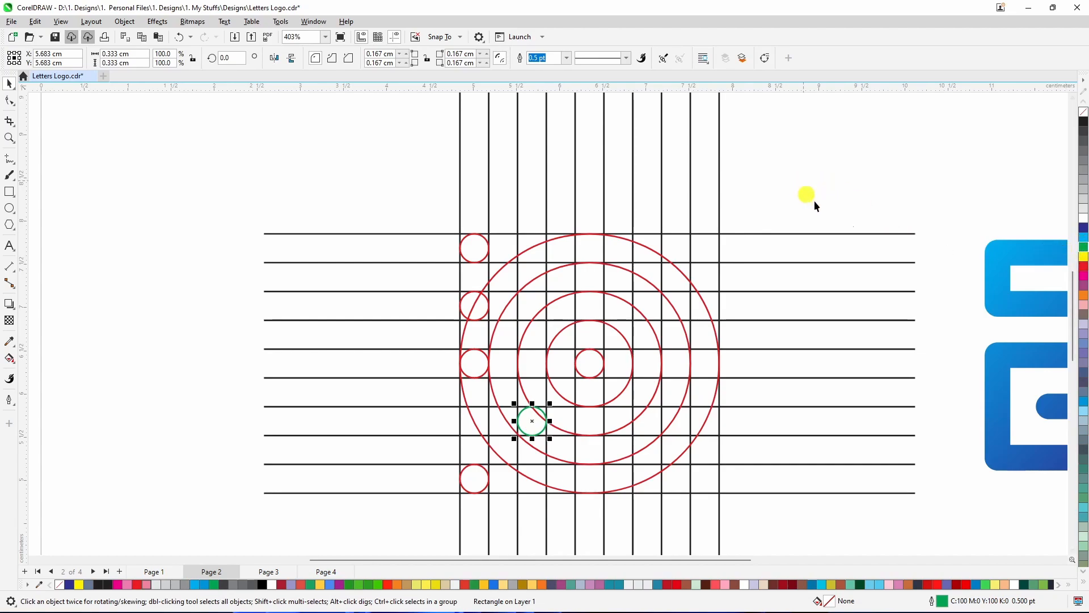
right_click(1083, 266)
left_click(836, 163)
Step: Compare the blue reference D logo right beside the grid, move it back clear of the horizontal lines and deselect it
left_click_drag(1028, 311, 792, 301)
scroll(941, 471, "up", 1)
scroll(941, 471, "up", 1)
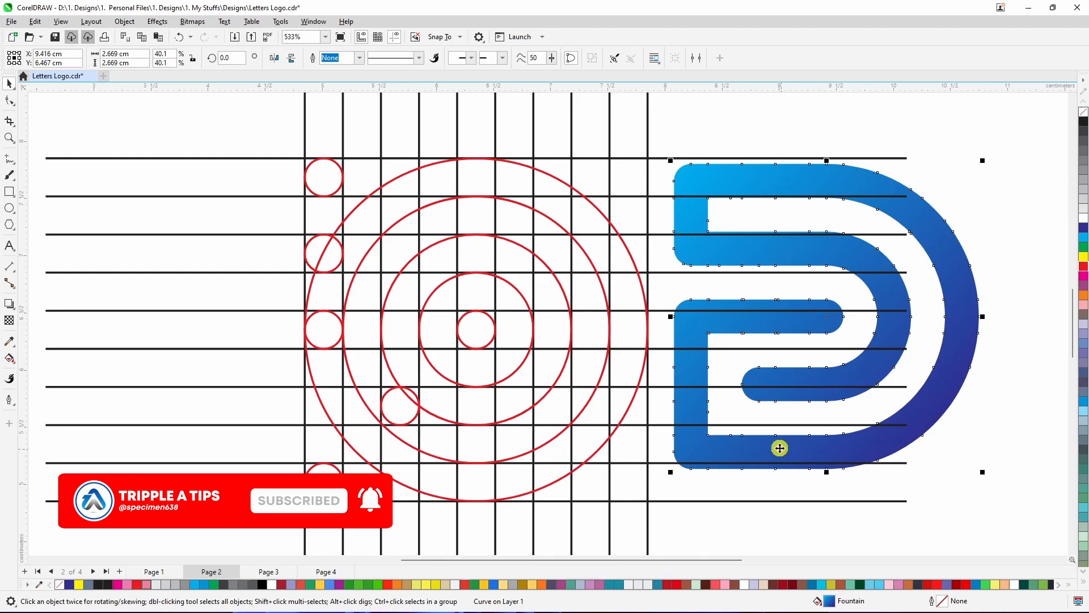
scroll(742, 418, "down", 1)
left_click_drag(745, 297, 946, 291)
left_click(910, 501)
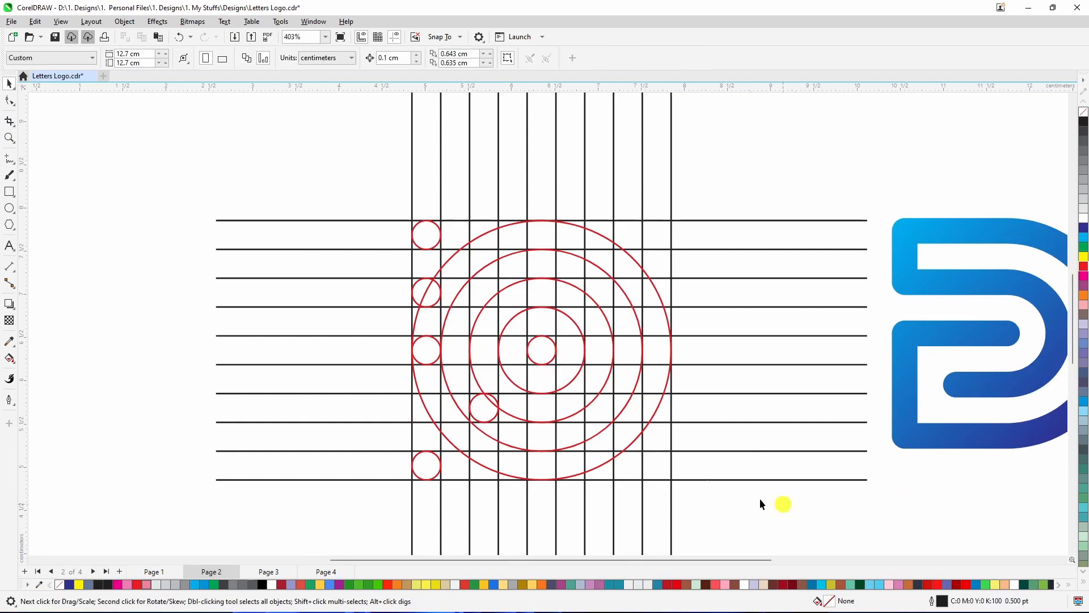
Step: Trim away the right half of the upper-left small circle and the adjoining lower piece of vertical line with Virtual Segment Delete
scroll(555, 470, "up", 1)
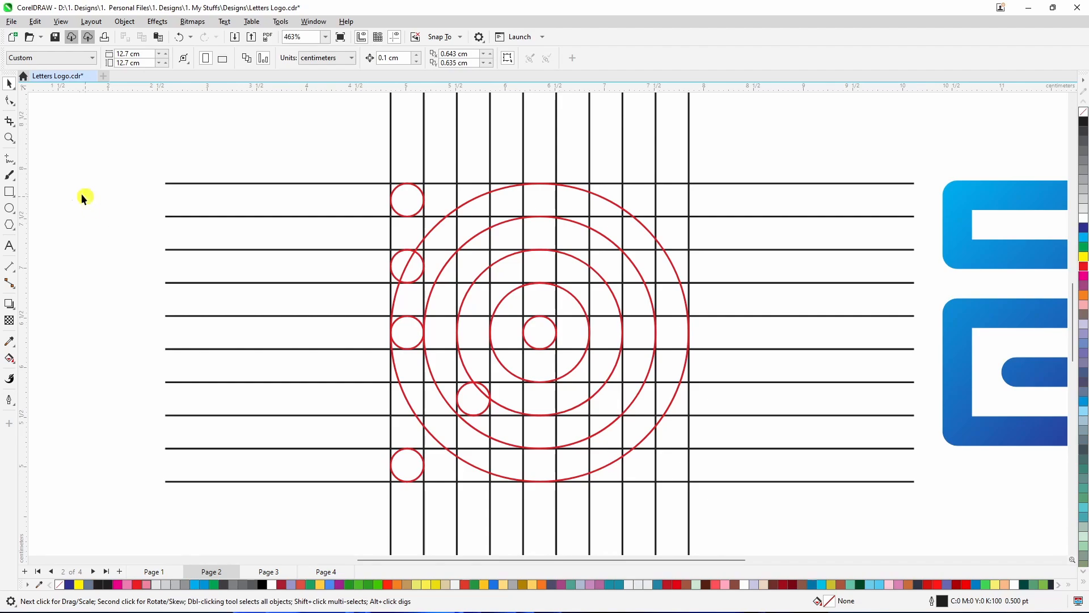
left_click(12, 125)
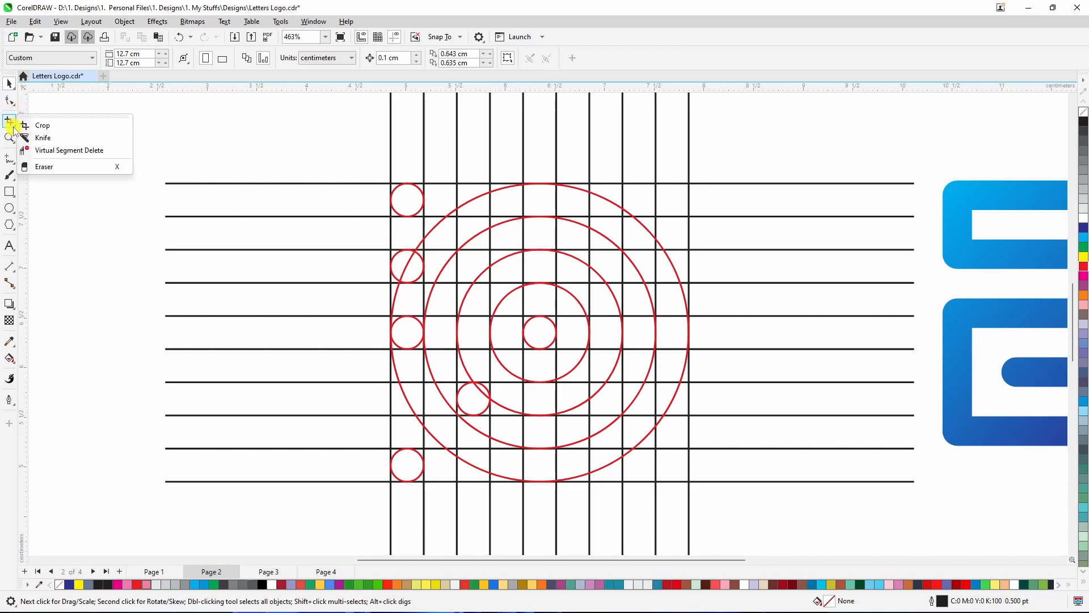
left_click(57, 151)
scroll(236, 230, "down", 1)
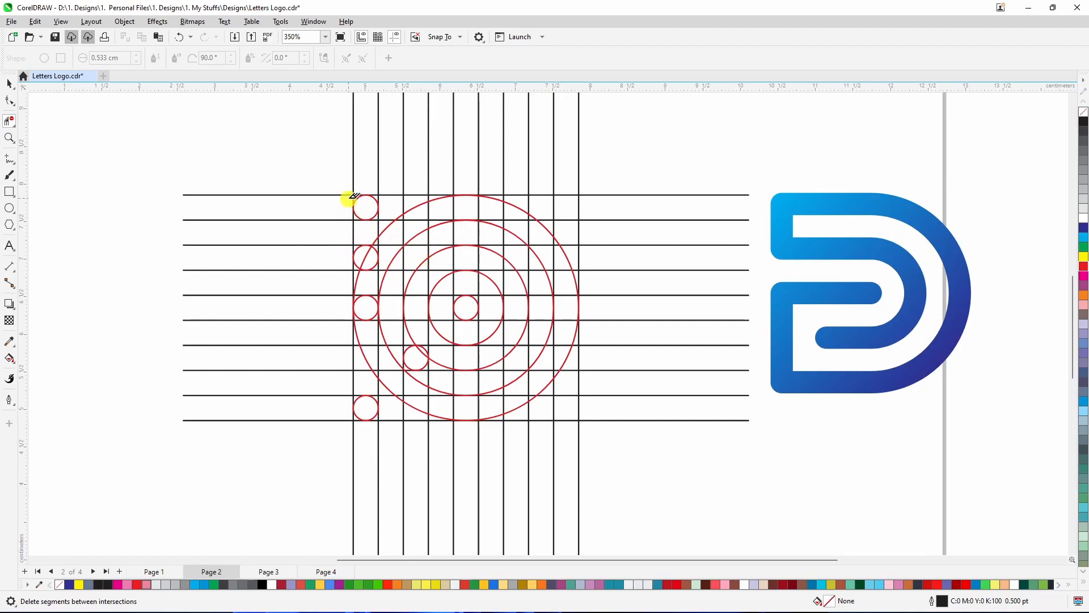
scroll(352, 196, "up", 1)
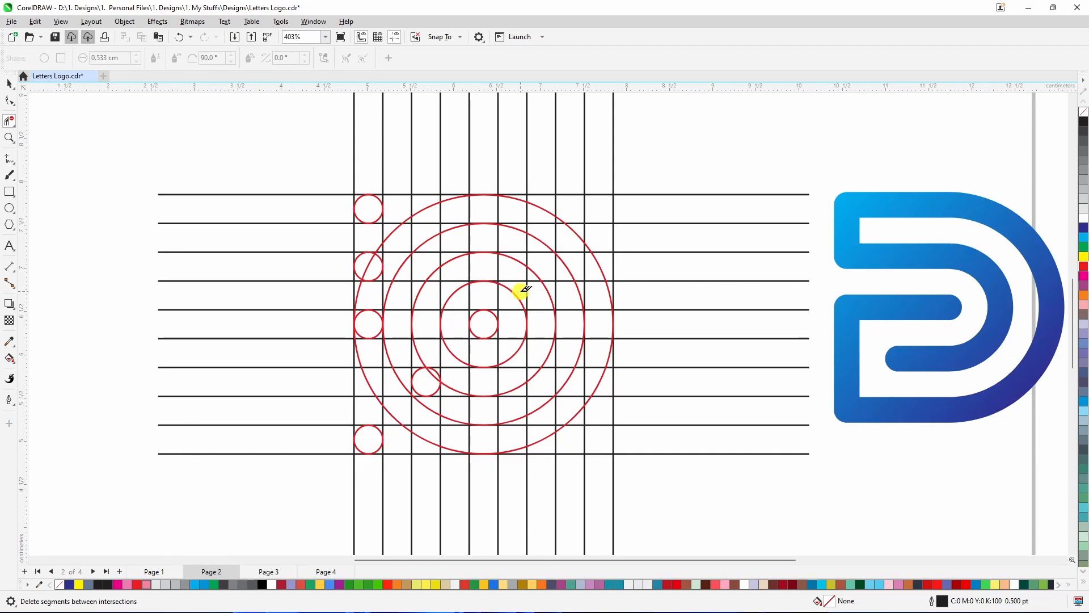
scroll(381, 200, "up", 4)
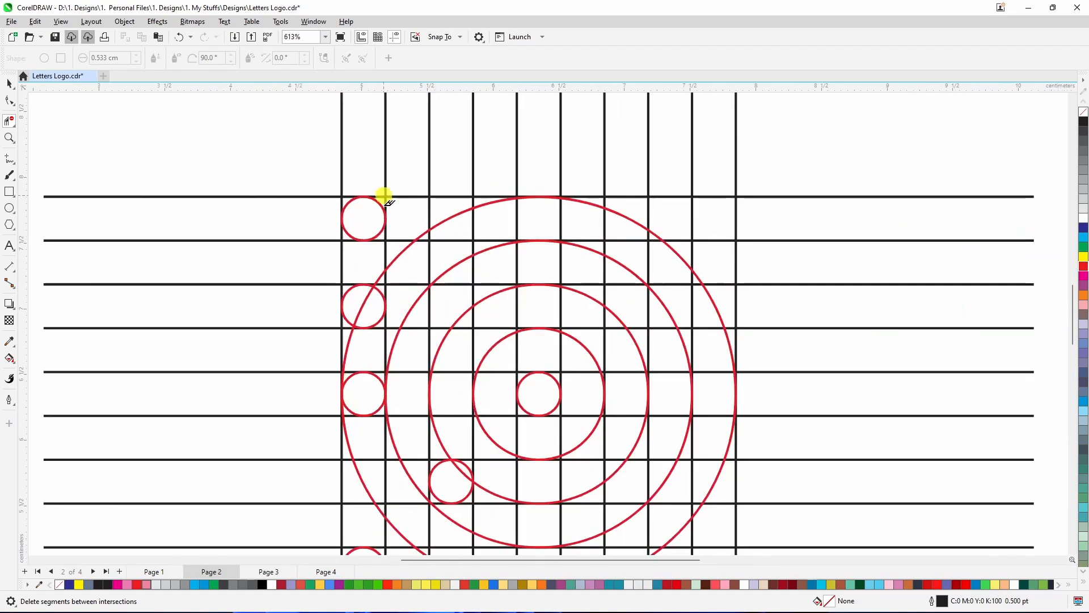
scroll(389, 218, "up", 2)
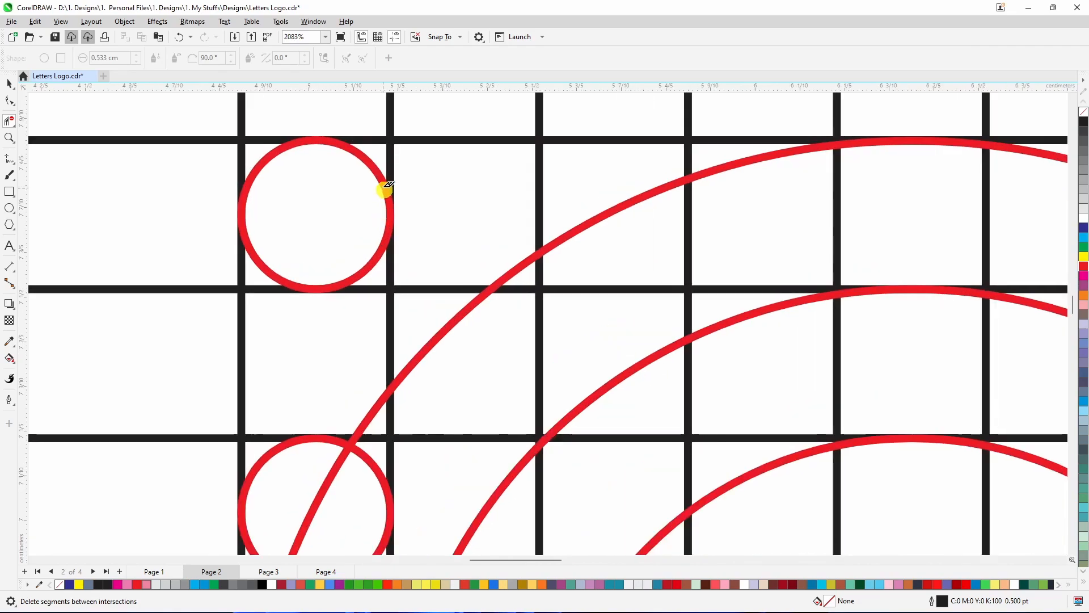
left_click(379, 172)
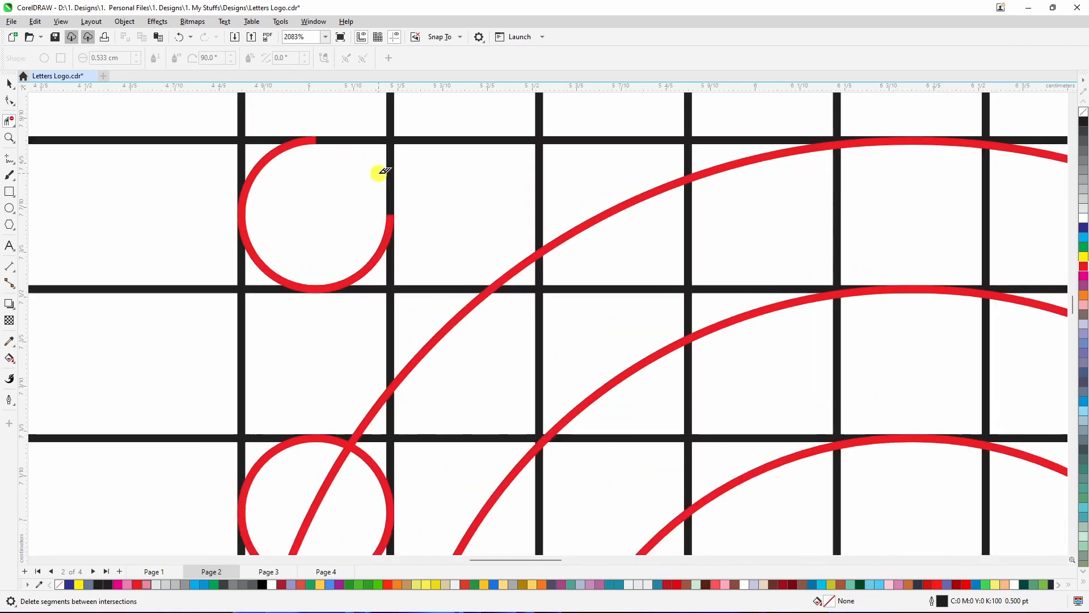
left_click(391, 216)
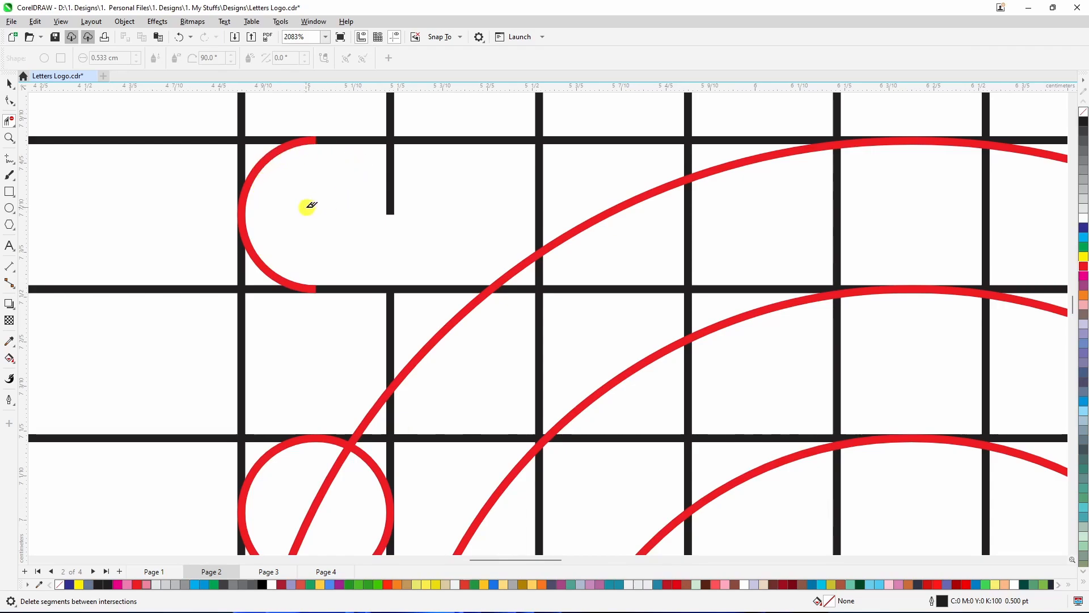
Step: Delete the top-row pieces of the second and third vertical lines and the outer circle's arc between the third and fourth lines
scroll(308, 205, "down", 4)
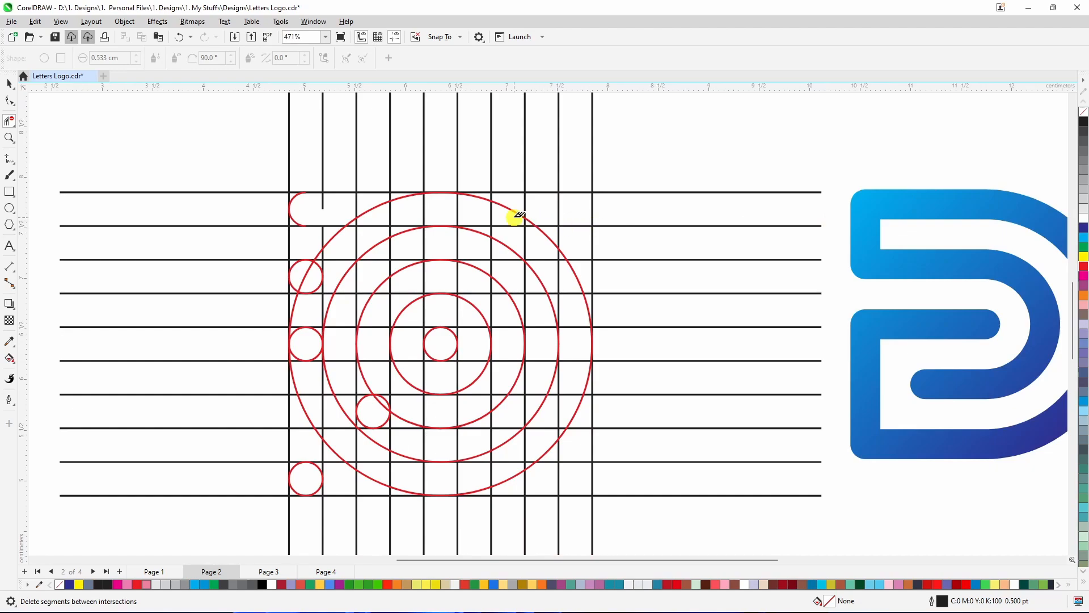
scroll(354, 205, "up", 1)
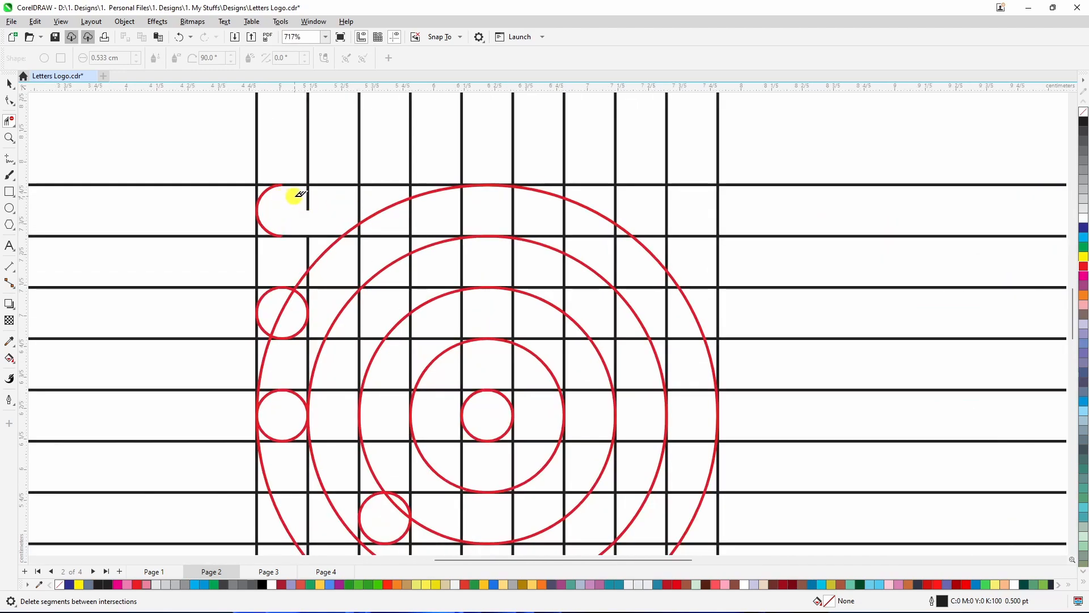
left_click_drag(297, 197, 390, 219)
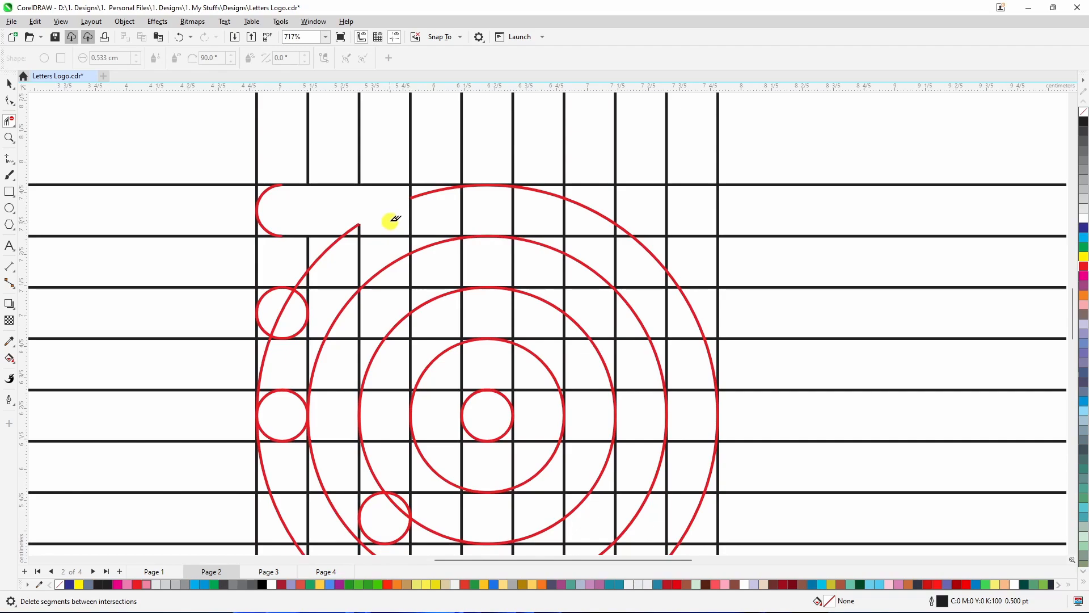
Step: Try to delete the outer circle's loose arc end at the third vertical line, and undo the deletion
left_click(362, 223)
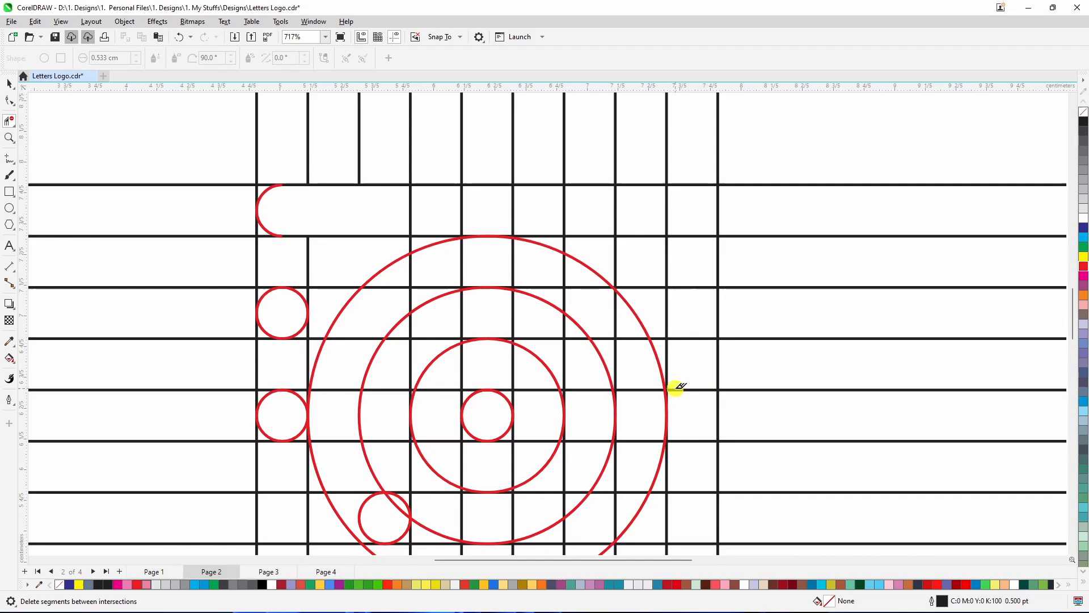
key("ctrl+z")
scroll(355, 224, "up", 4)
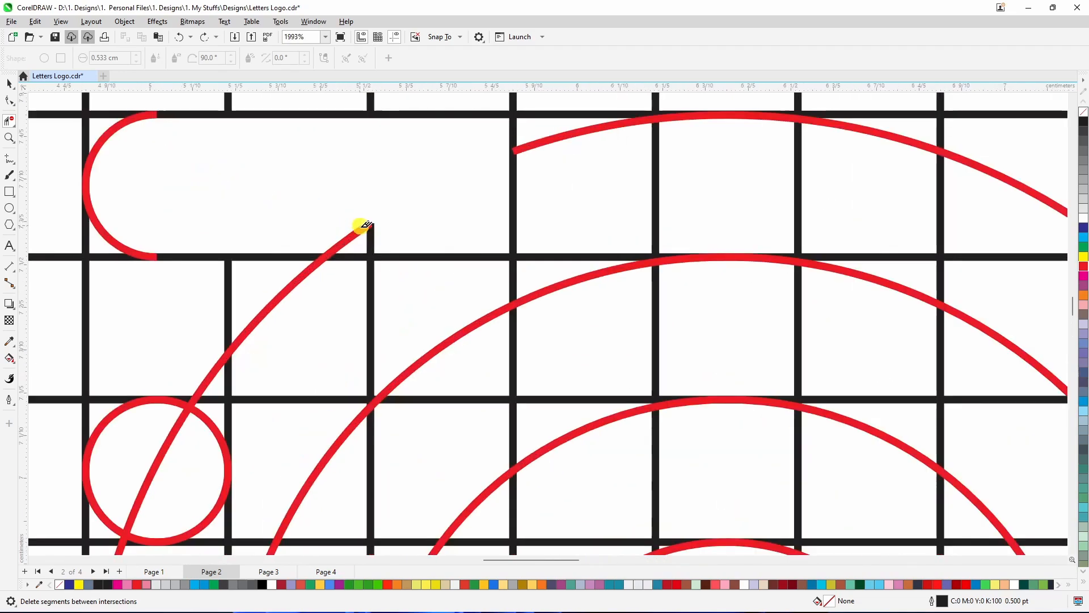
Step: Delete the outer circle's loose arc above the second horizontal line, the fourth vertical line's top-row piece, and the arc between the fourth and fifth lines
left_click(366, 226)
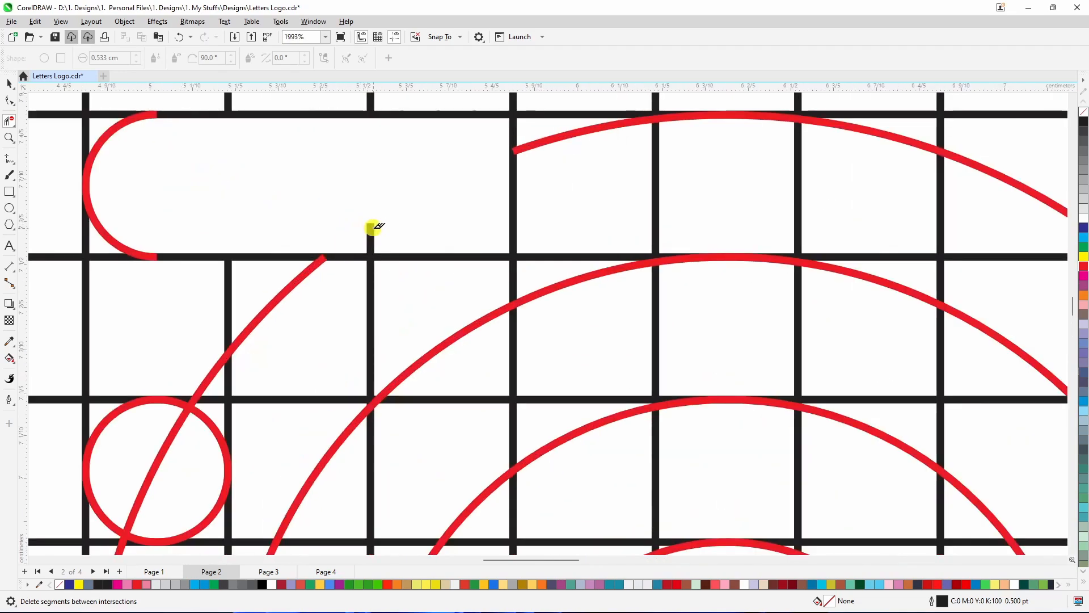
scroll(369, 223, "down", 2)
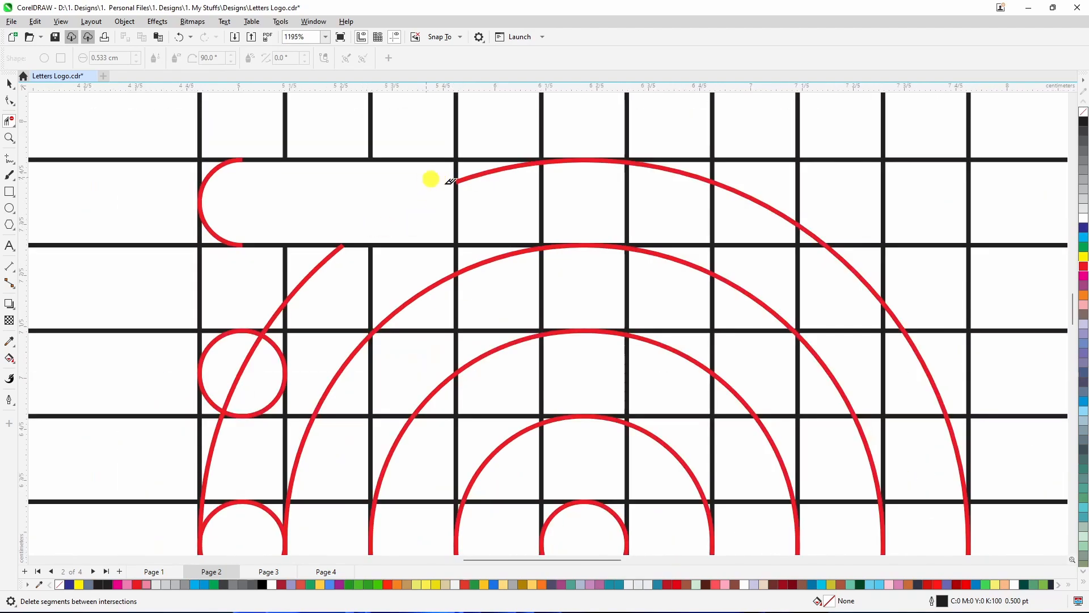
left_click_drag(427, 177, 512, 210)
Step: Try to delete the outer circle's loose arc end at the fifth vertical line, and undo each attempt
scroll(568, 157, "up", 2)
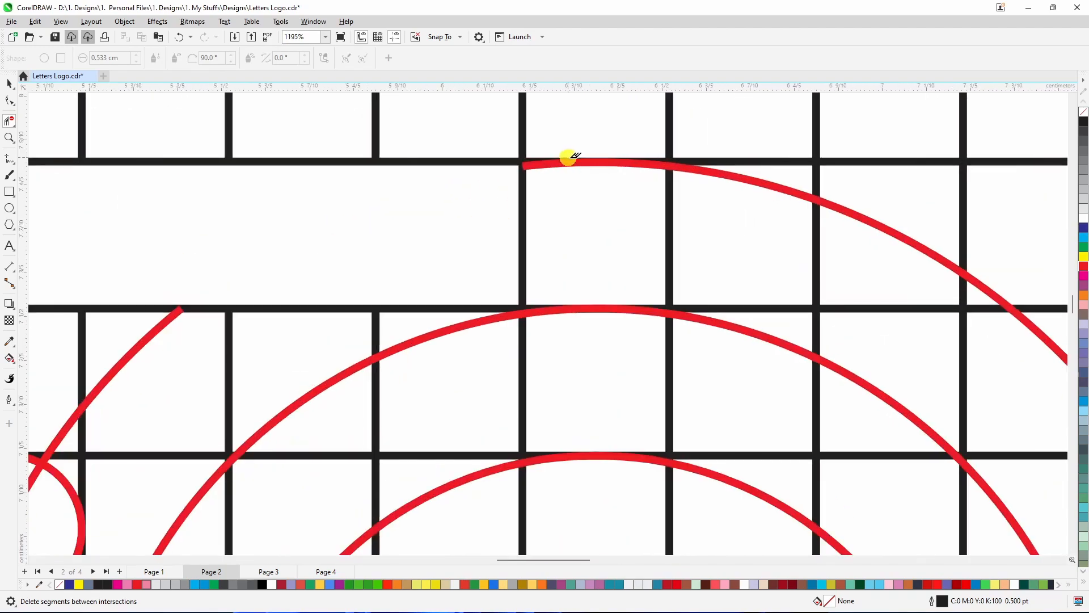
left_click(526, 163)
left_click(525, 164)
key("ctrl+z")
scroll(547, 161, "up", 3)
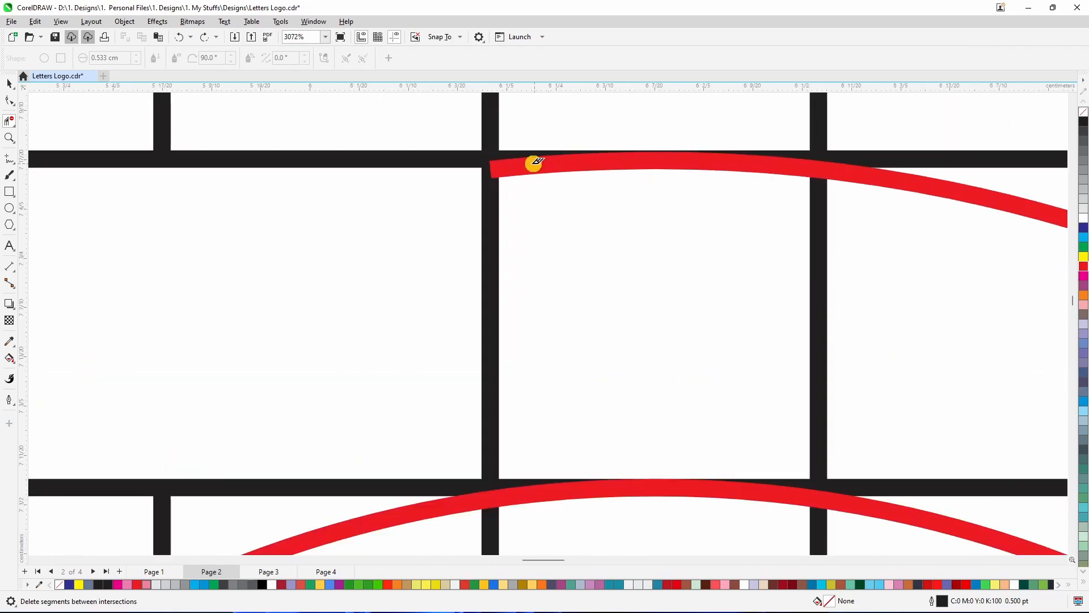
left_click(491, 166)
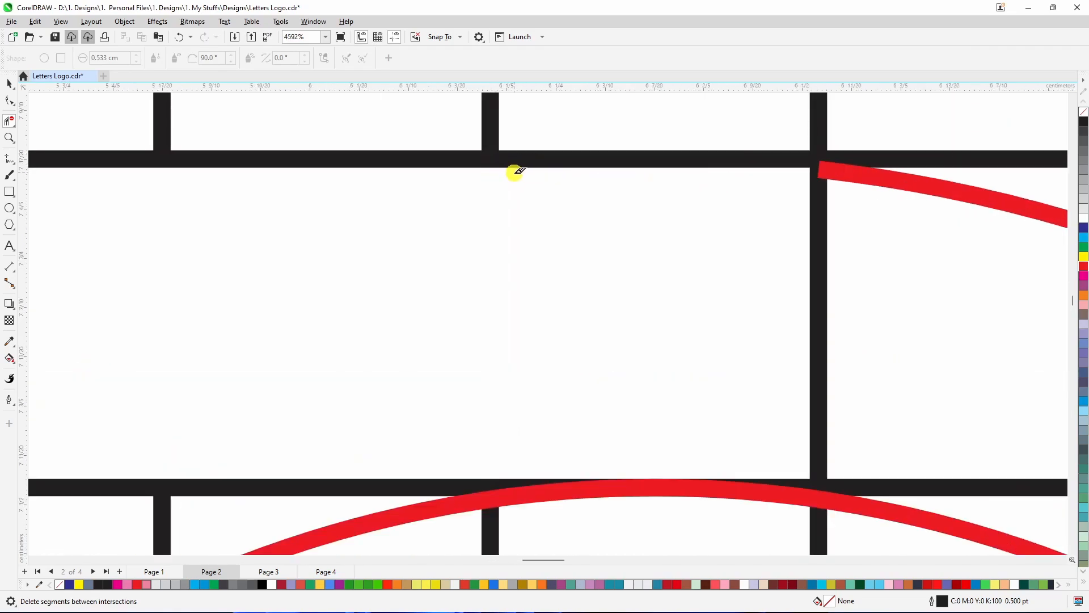
key("ctrl+z")
left_click(492, 166)
key("ctrl+z")
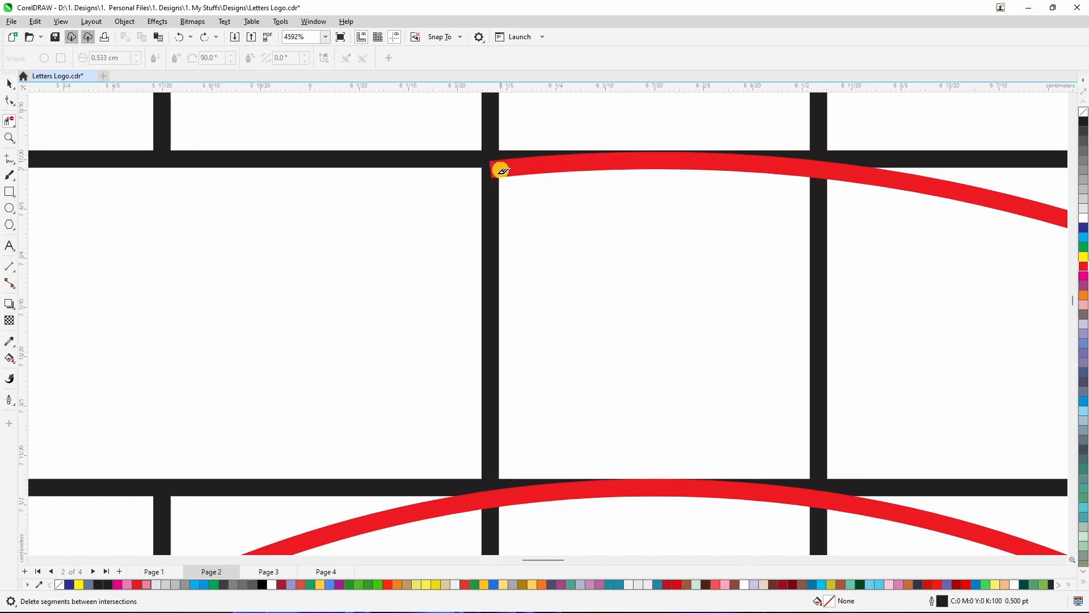
Step: Delete the top-row piece of the fifth vertical line with Virtual Segment Delete
left_click(491, 248)
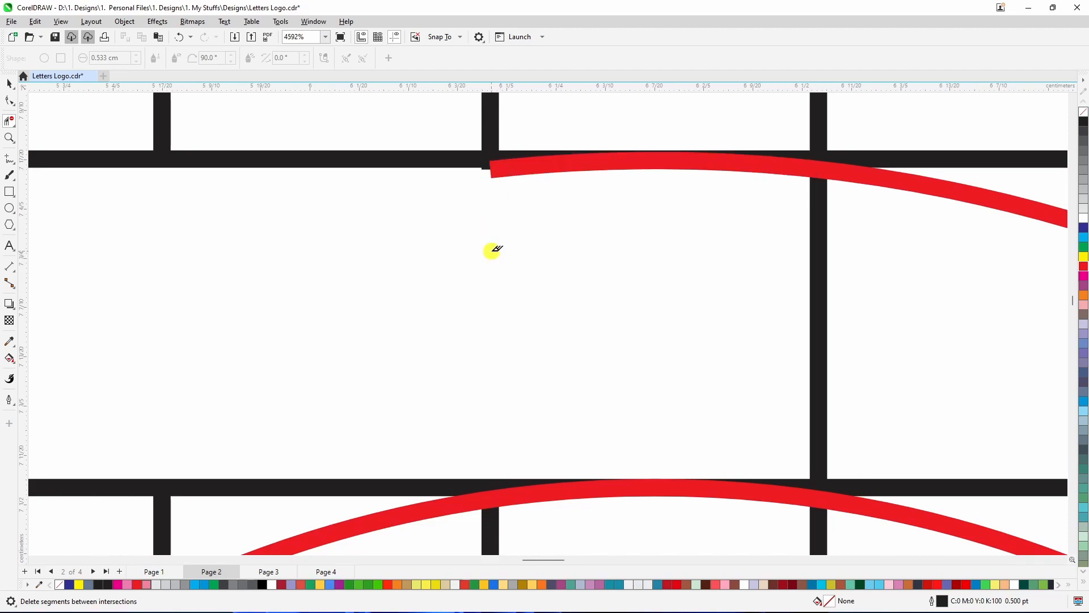
Step: Try trimming the outer circle's arc up to the sixth vertical line and that line's top-row piece, and undo these deletions
left_click(492, 167)
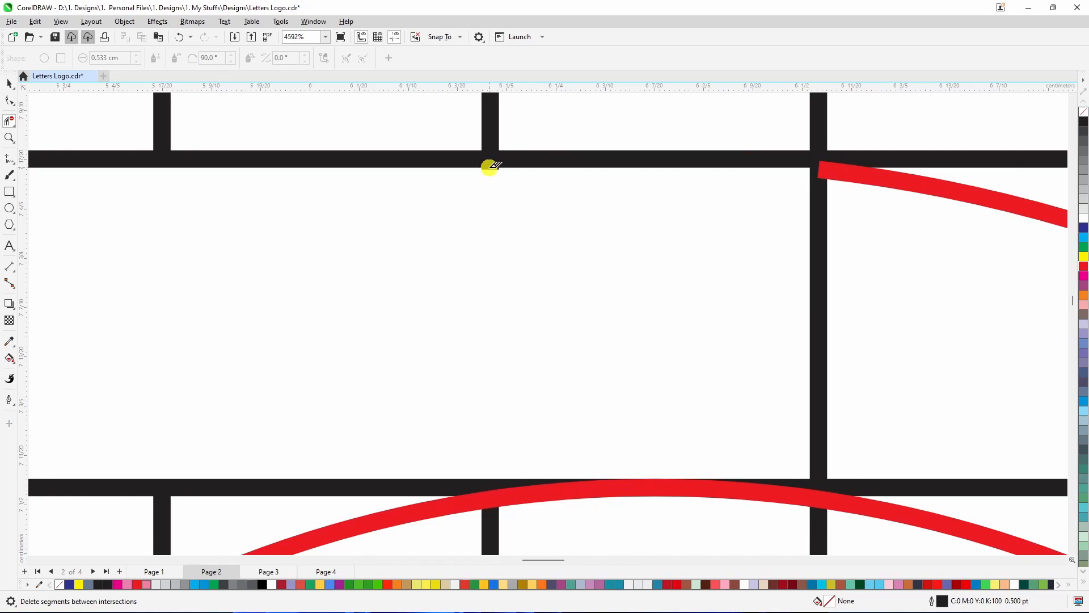
scroll(491, 165, "up", 3)
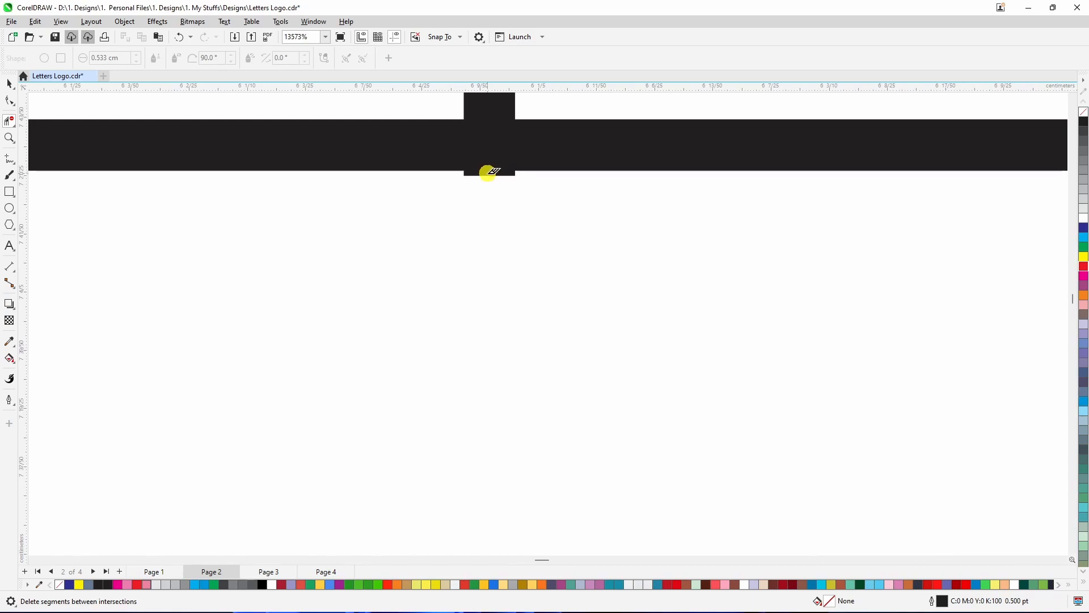
left_click(491, 169)
scroll(483, 208, "down", 6)
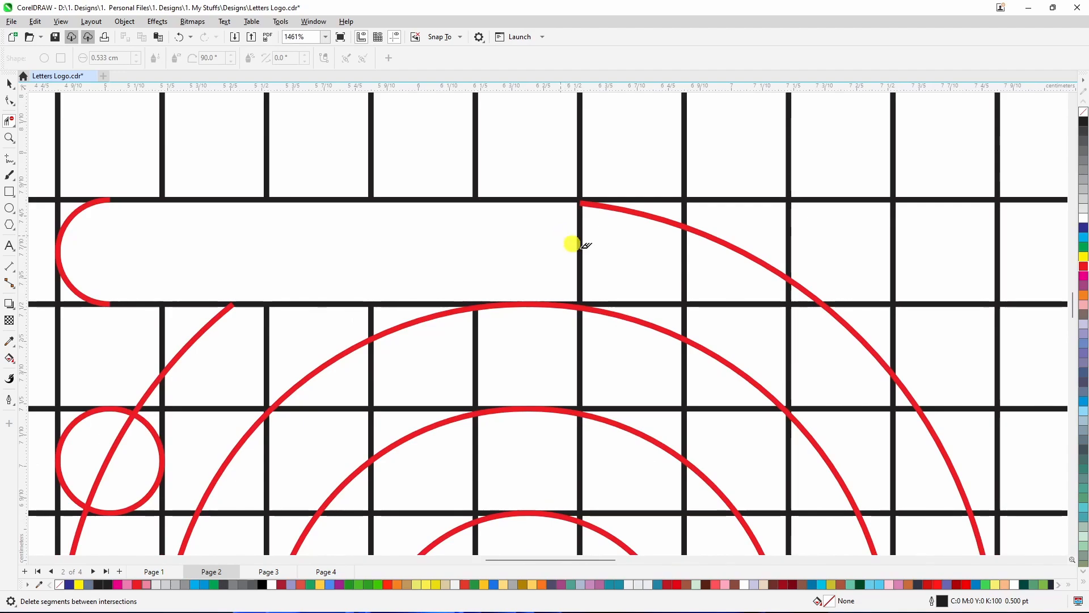
left_click_drag(562, 236, 621, 267)
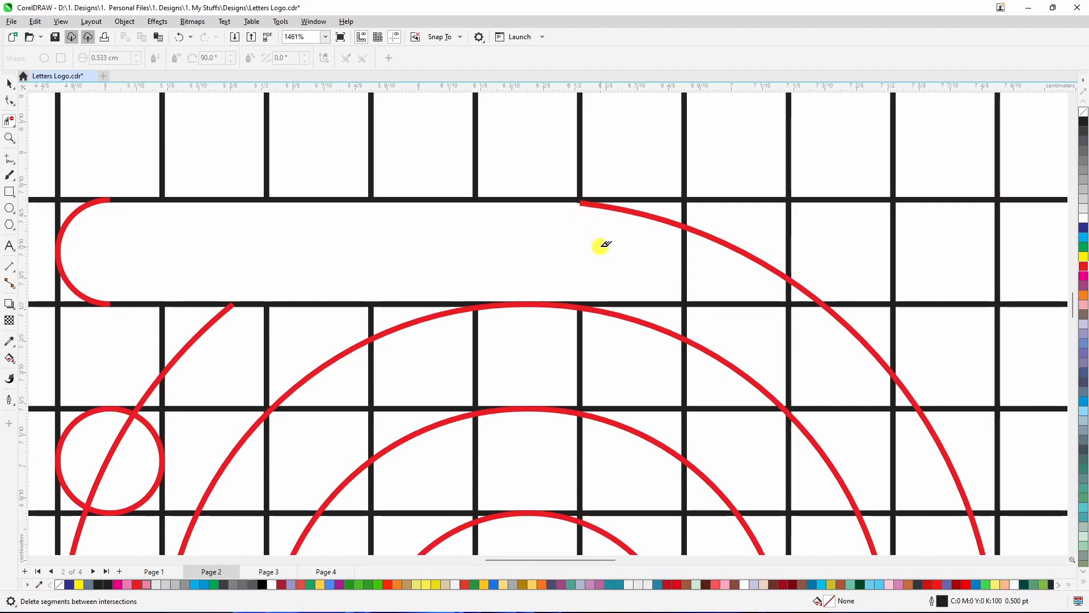
key("ctrl+z")
key("ctrl+z")
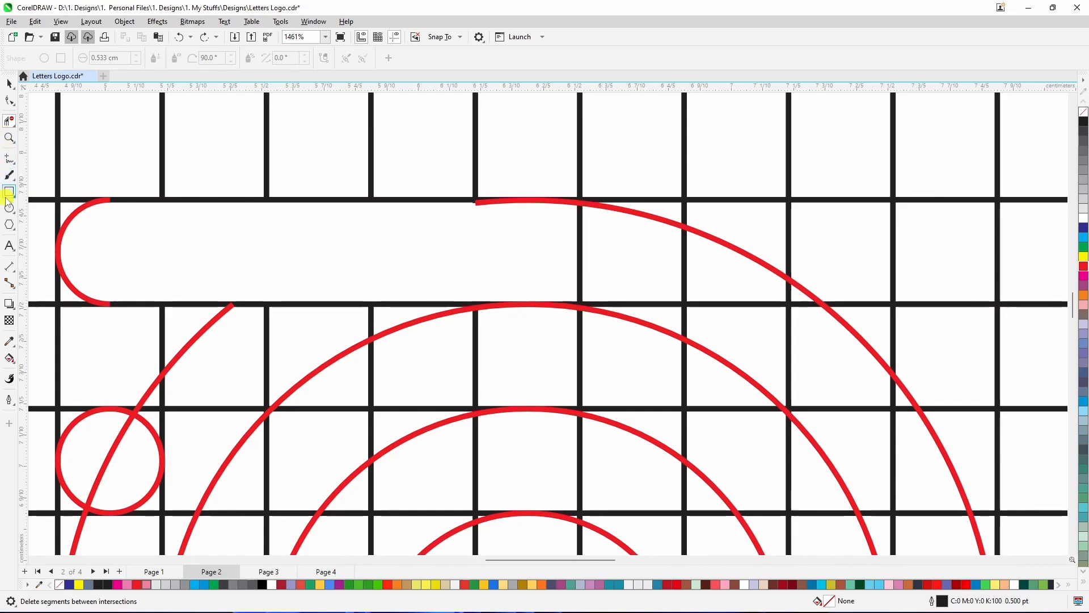
Step: Draw a vertical freehand helper line about 0.16 cm long across the top of the outer circle, between the fifth and sixth vertical lines
key("F5")
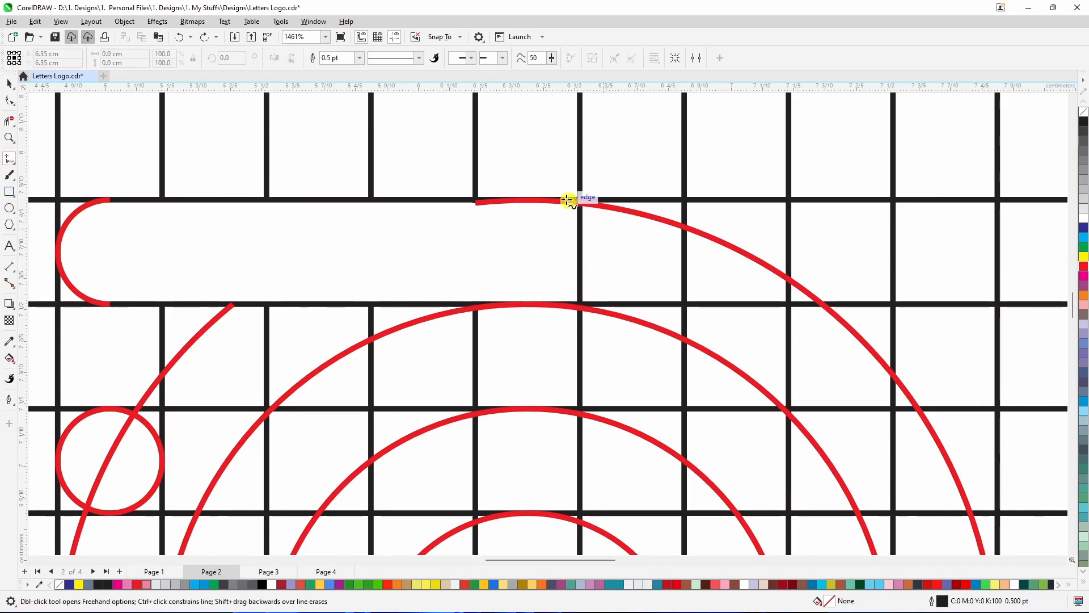
left_click(537, 177)
left_click(537, 227)
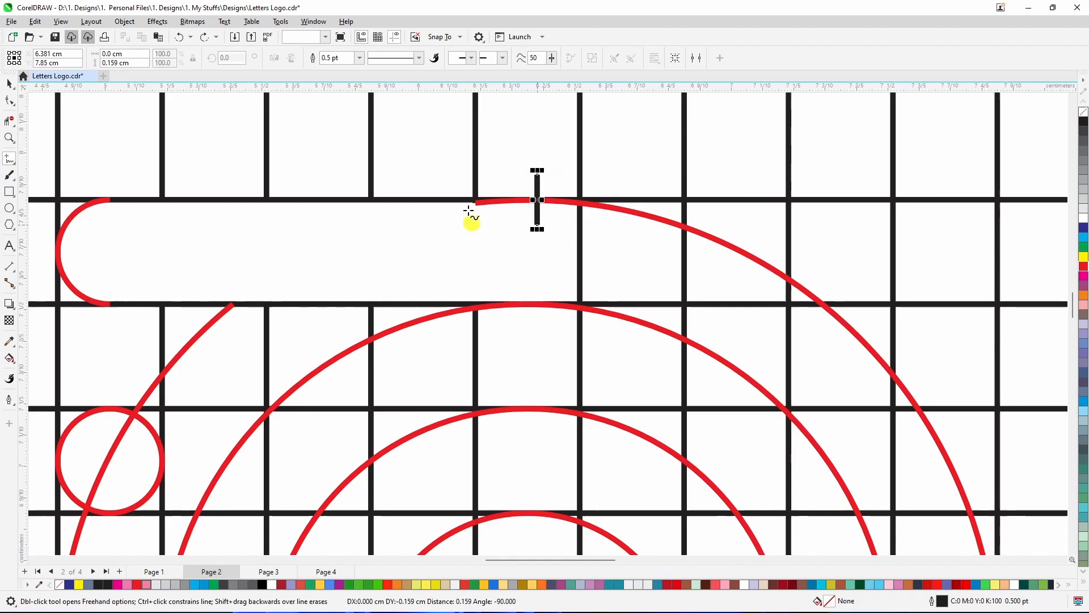
Step: Trim the outer circle's loose arc between the fifth vertical line and the helper line, and delete the helper line
left_click(8, 124)
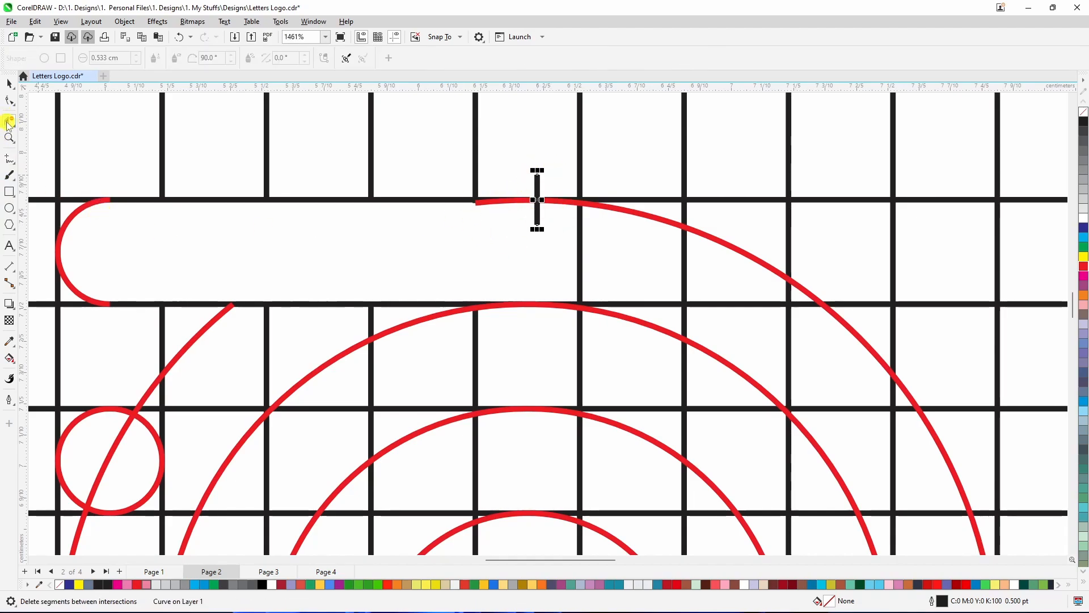
left_click(488, 202)
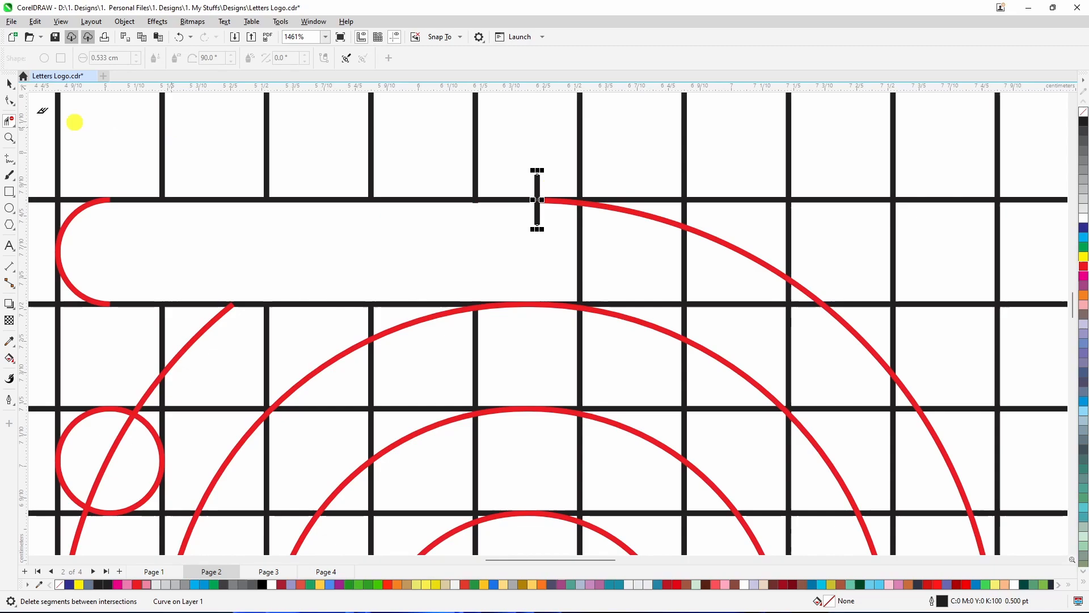
left_click(8, 84)
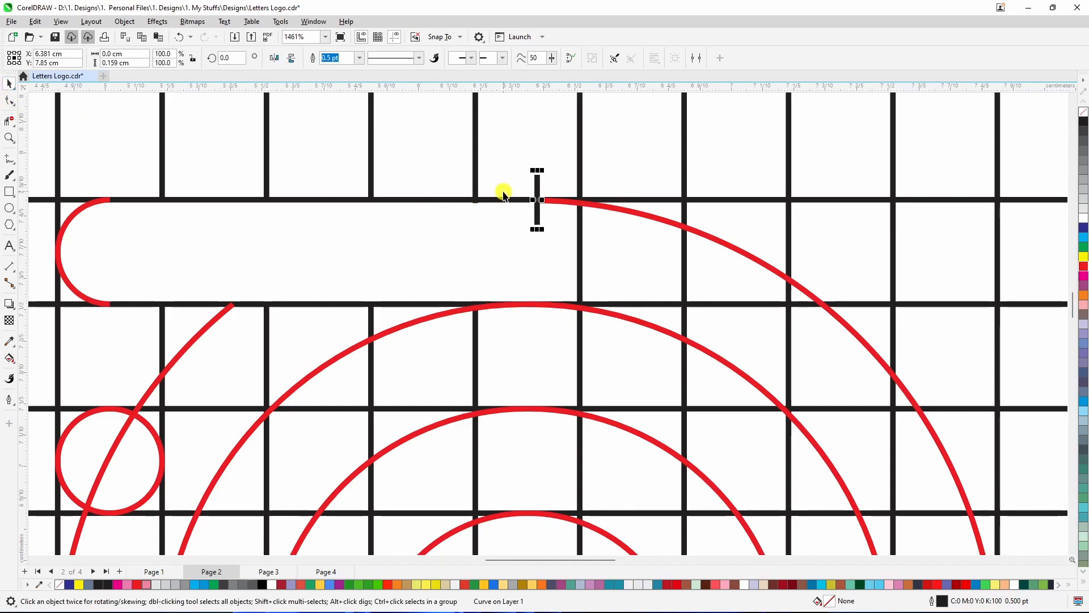
key("Delete")
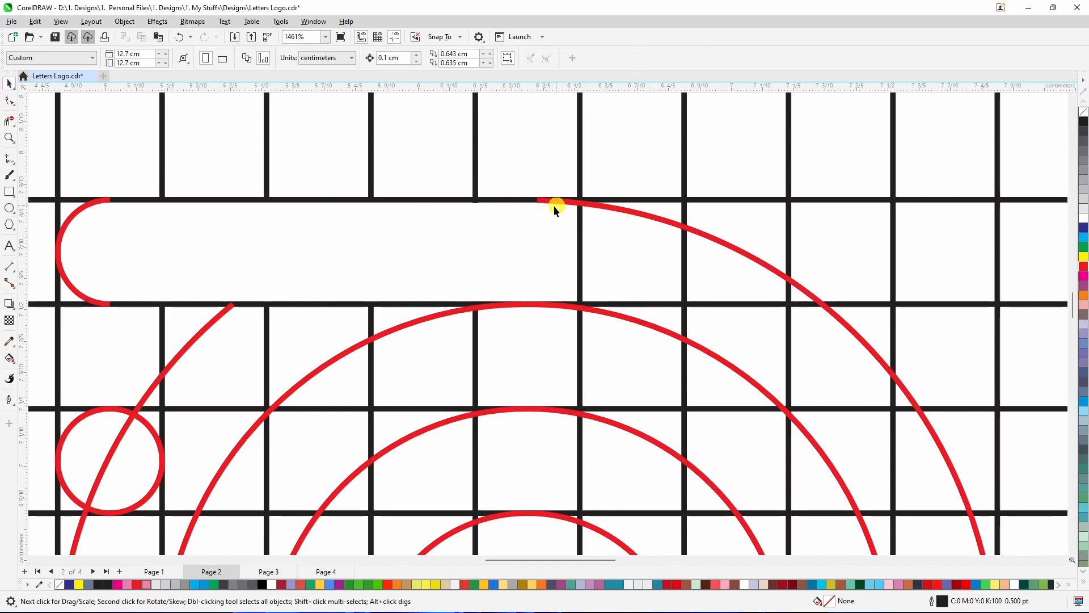
Step: Delete the fifth vertical line's small stub protruding below the top horizontal line with Virtual Segment Delete
scroll(554, 210, "up", 3)
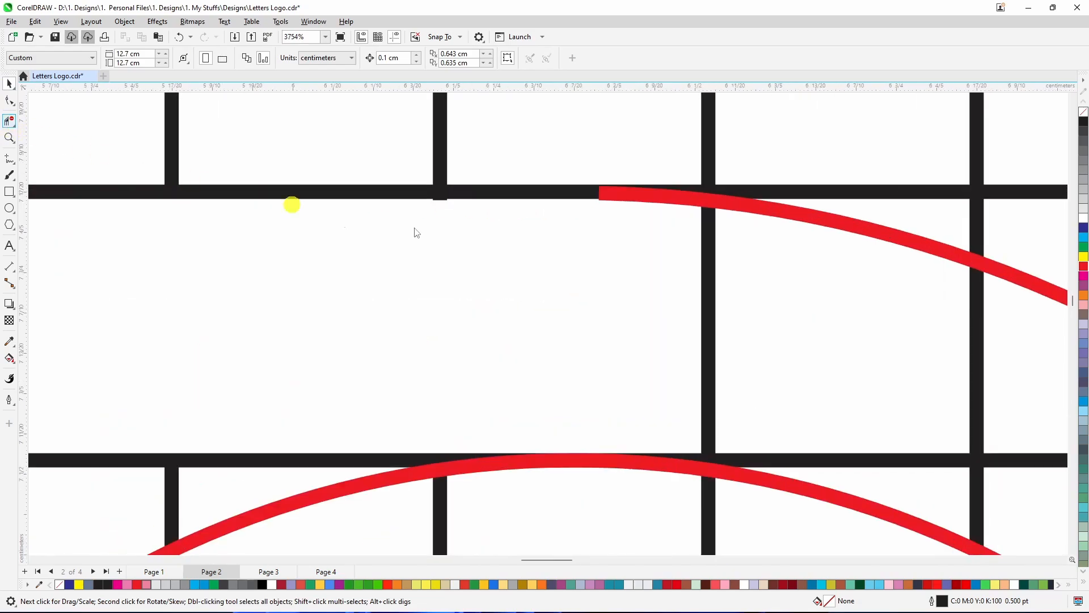
scroll(440, 192, "up", 6)
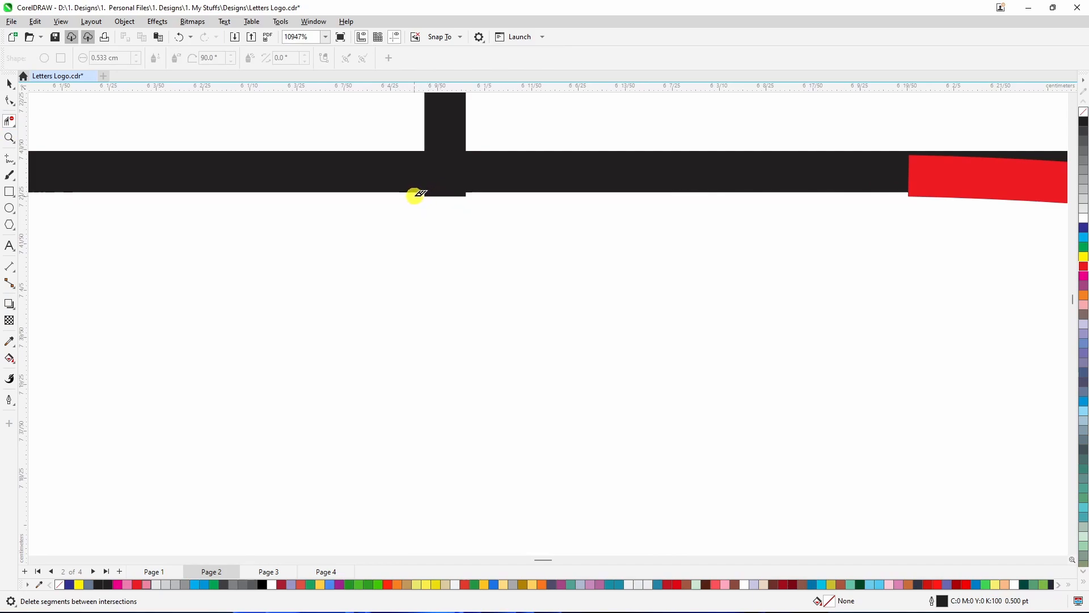
left_click_drag(419, 194, 499, 212)
Step: Delete the grid segments between the two outermost circles from the sixth to the eighth vertical line, including the stub at the sixth line
scroll(420, 253, "down", 10)
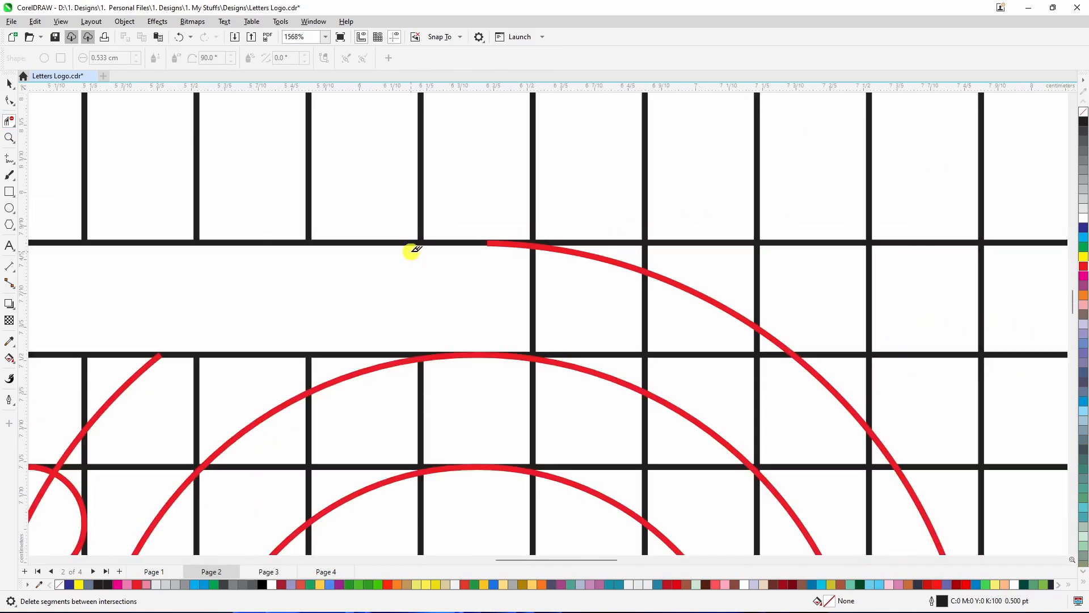
left_click(532, 301)
left_click_drag(630, 304, 678, 362)
scroll(531, 355, "up", 5)
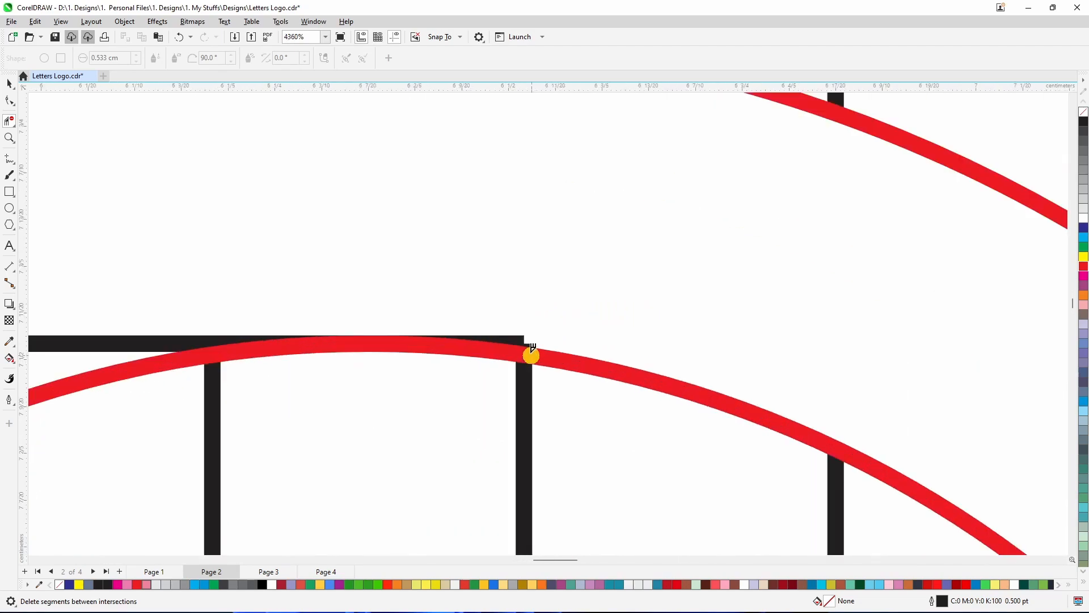
left_click_drag(514, 322, 597, 356)
Step: Delete the ninth vertical and third horizontal line segments lying between the two outermost circles in the upper-right curve
scroll(525, 319, "down", 9)
scroll(565, 301, "up", 6)
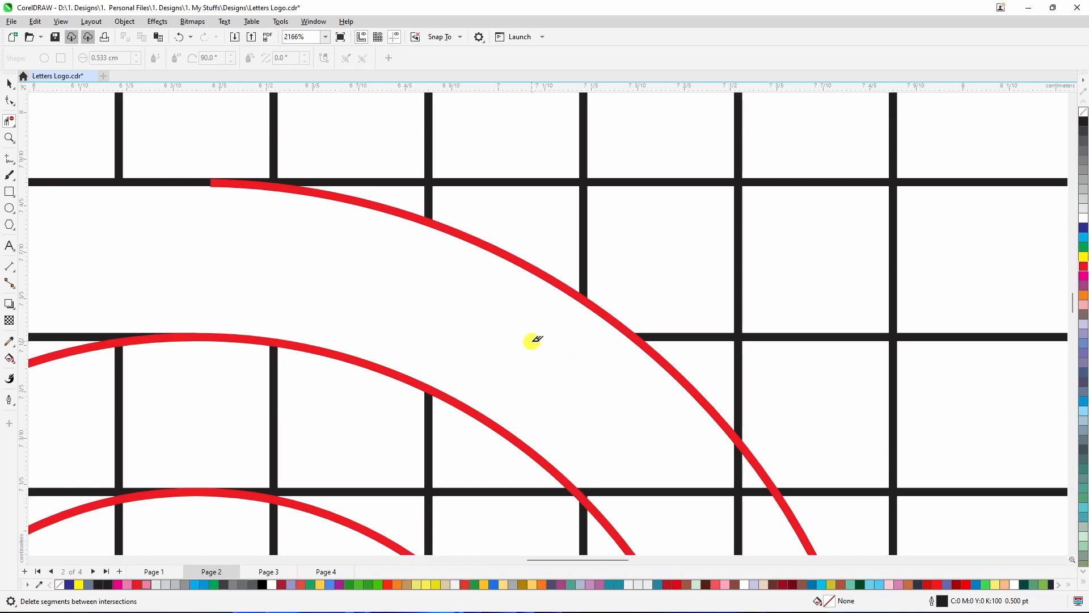
scroll(530, 340, "down", 6)
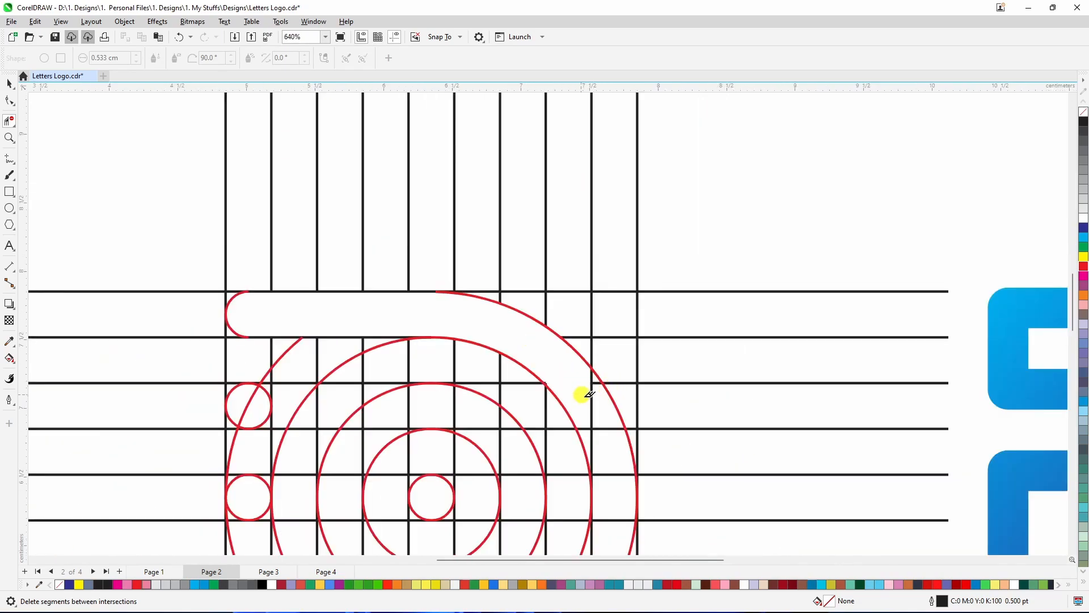
scroll(589, 394, "up", 6)
left_click_drag(556, 358, 591, 390)
scroll(491, 357, "down", 2)
Step: Remove the leftover line stubs outside the second circle where the eighth vertical line meets the third horizontal line
scroll(465, 359, "up", 5)
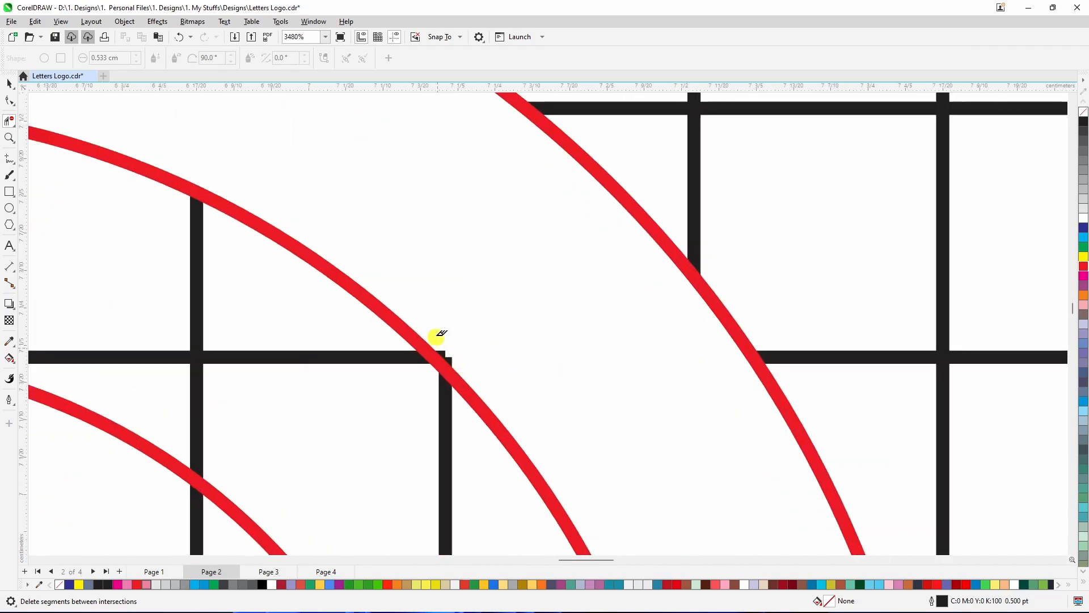
left_click_drag(463, 363, 463, 363)
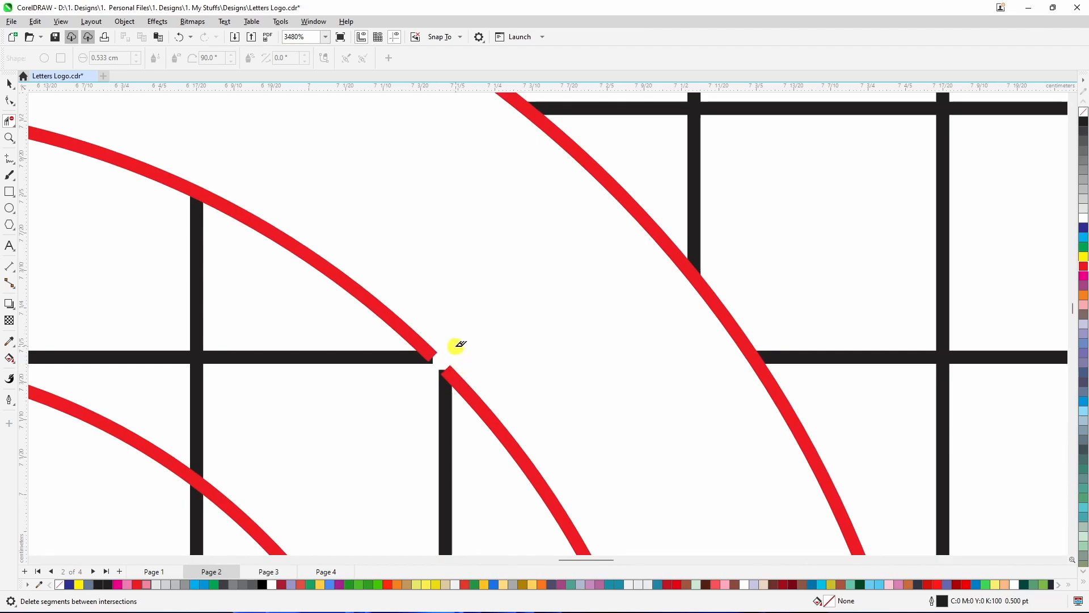
key("ctrl+z")
scroll(457, 343, "up", 5)
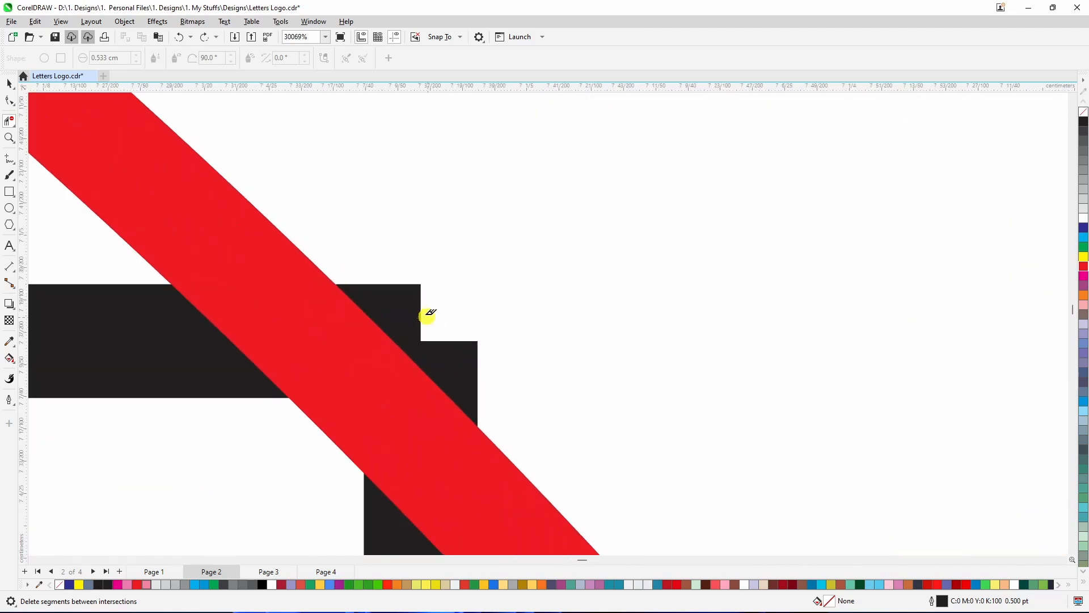
left_click_drag(481, 345, 480, 347)
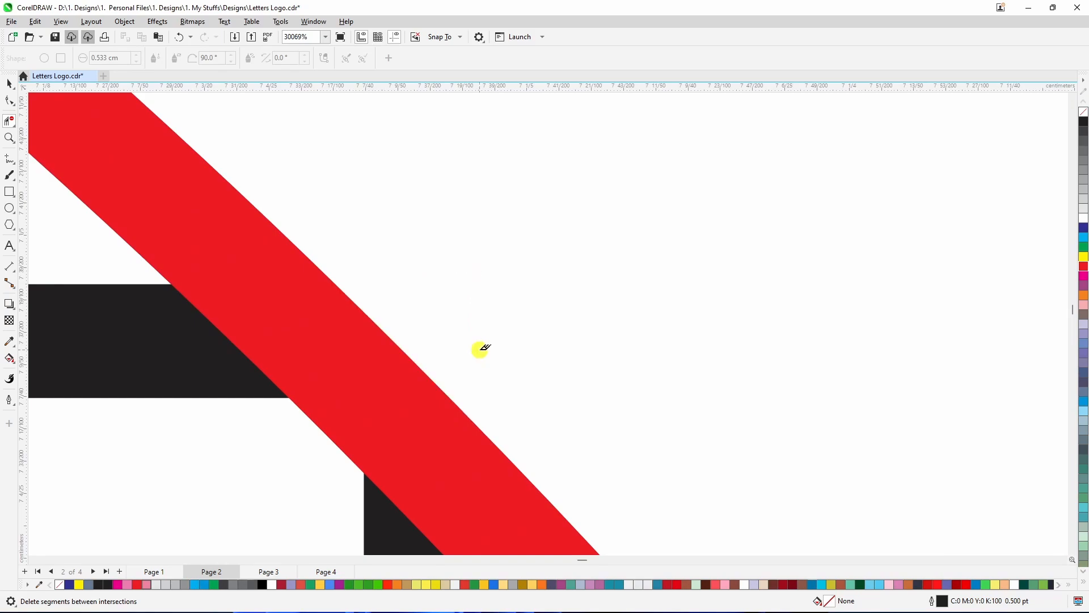
Step: Delete the fourth and fifth horizontal line segments and the adjoining ninth vertical line piece between the two outermost circles
scroll(479, 347, "down", 7)
scroll(424, 333, "down", 4)
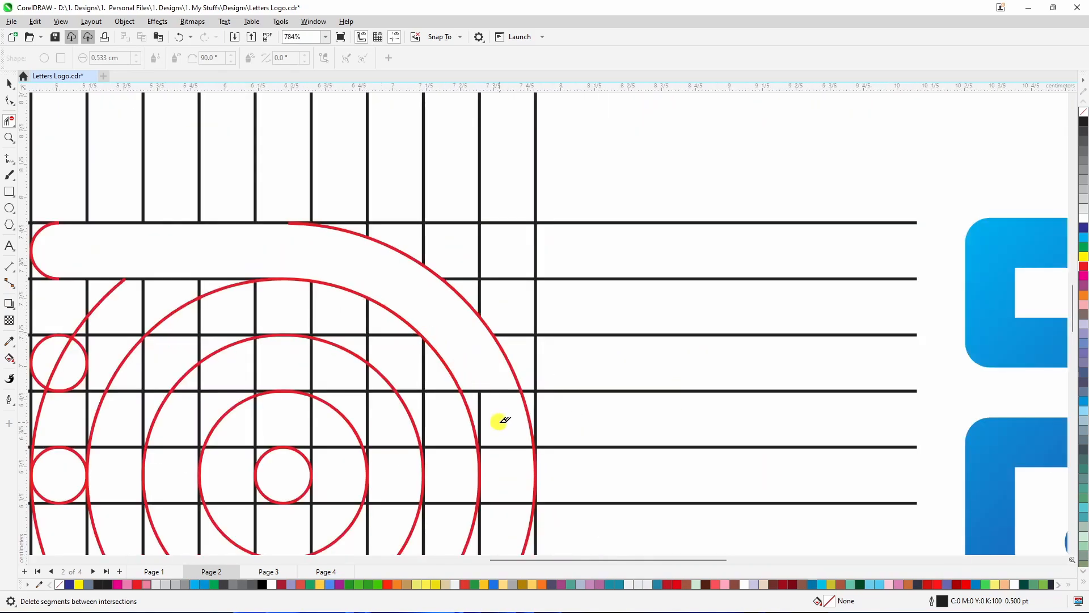
scroll(498, 421, "up", 4)
scroll(482, 388, "down", 2)
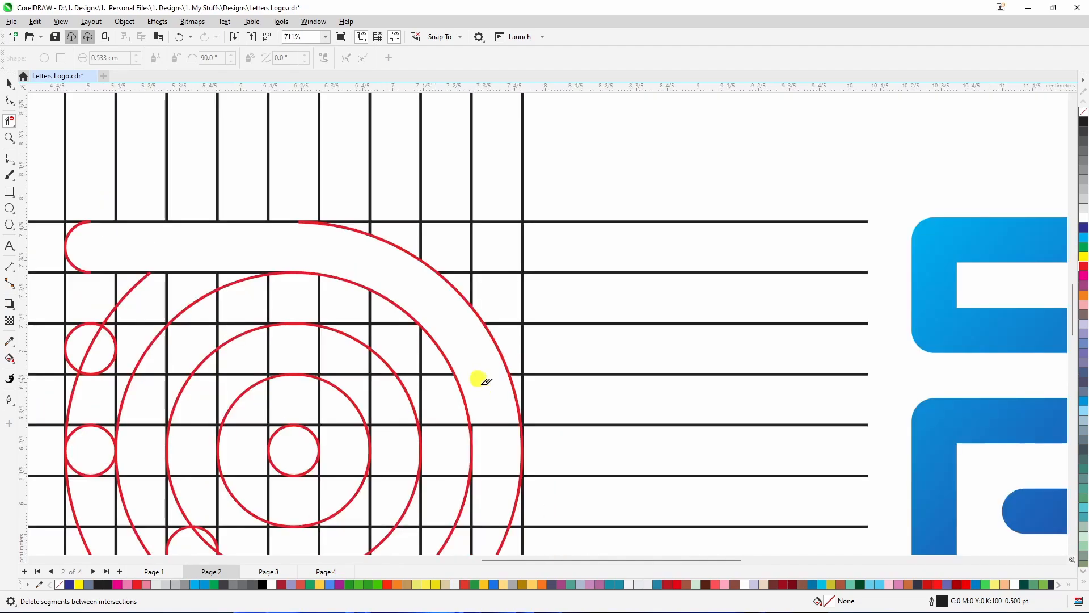
scroll(499, 447, "up", 2)
Step: Remove the leftover stub at the second circle where the ninth vertical line meets the fifth horizontal line, keeping the inner horizontal segments
scroll(482, 446, "up", 3)
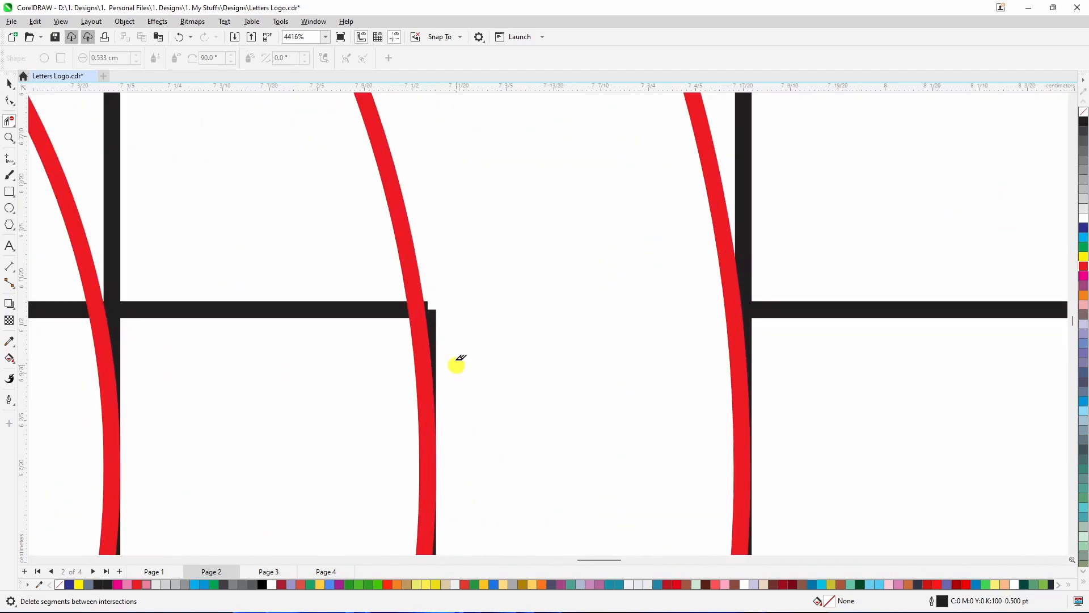
left_click_drag(448, 276, 431, 323)
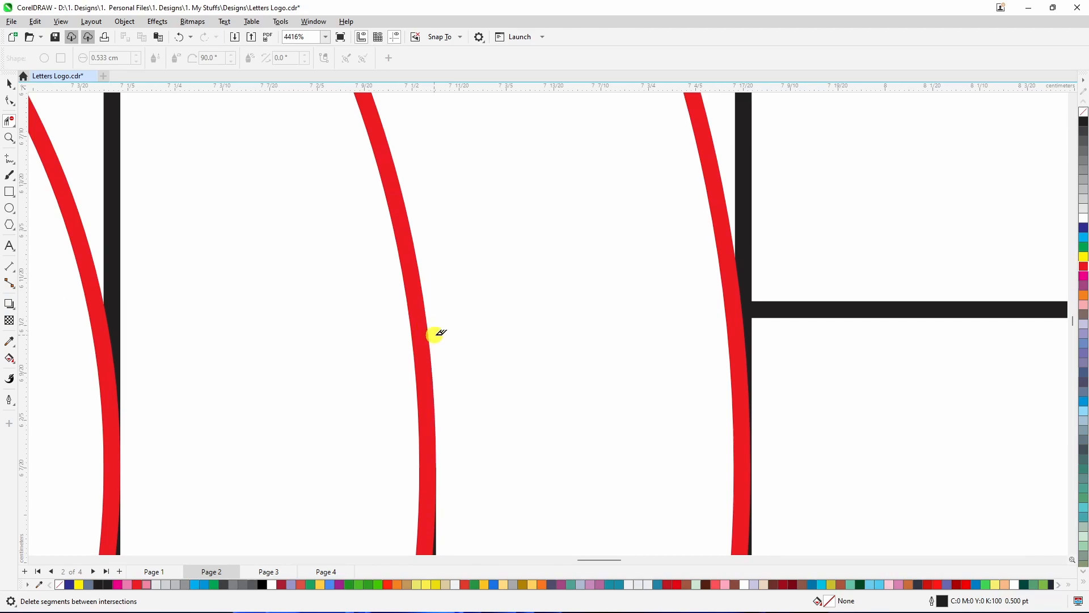
key("ctrl+z")
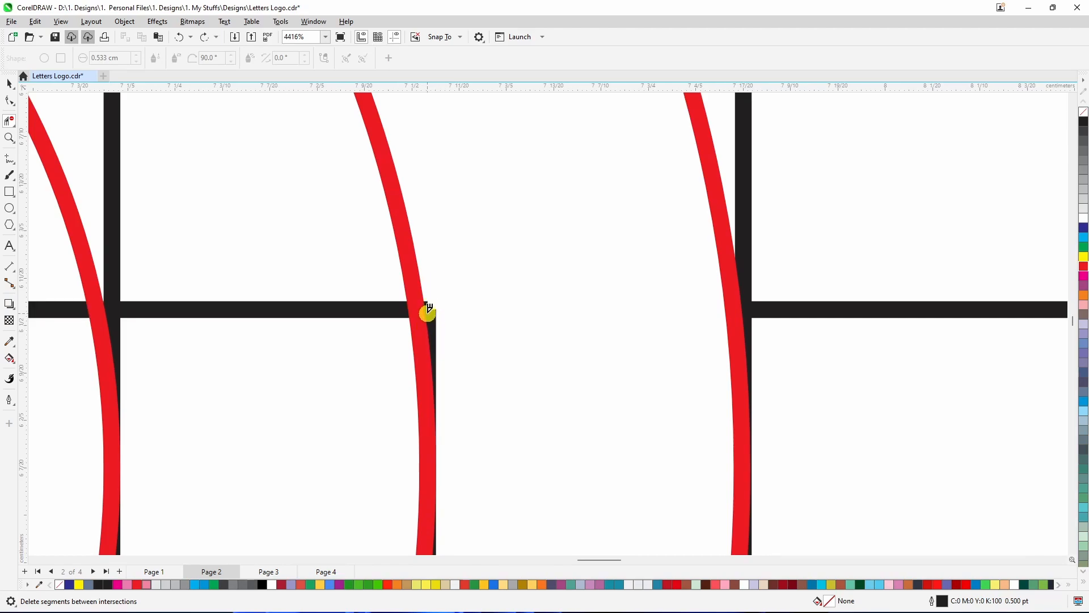
left_click(429, 310)
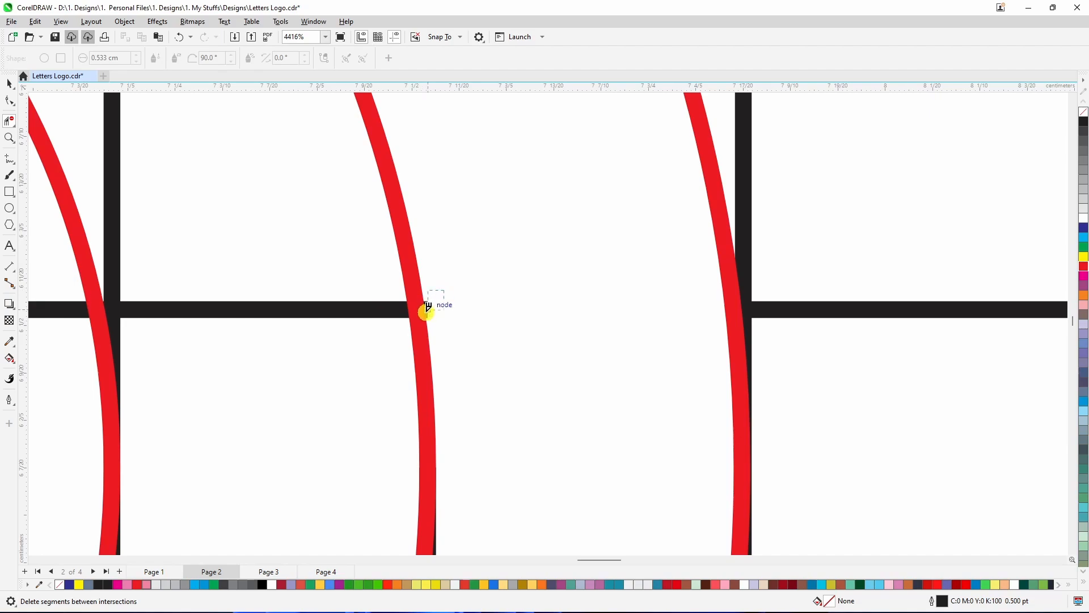
scroll(461, 318, "down", 10)
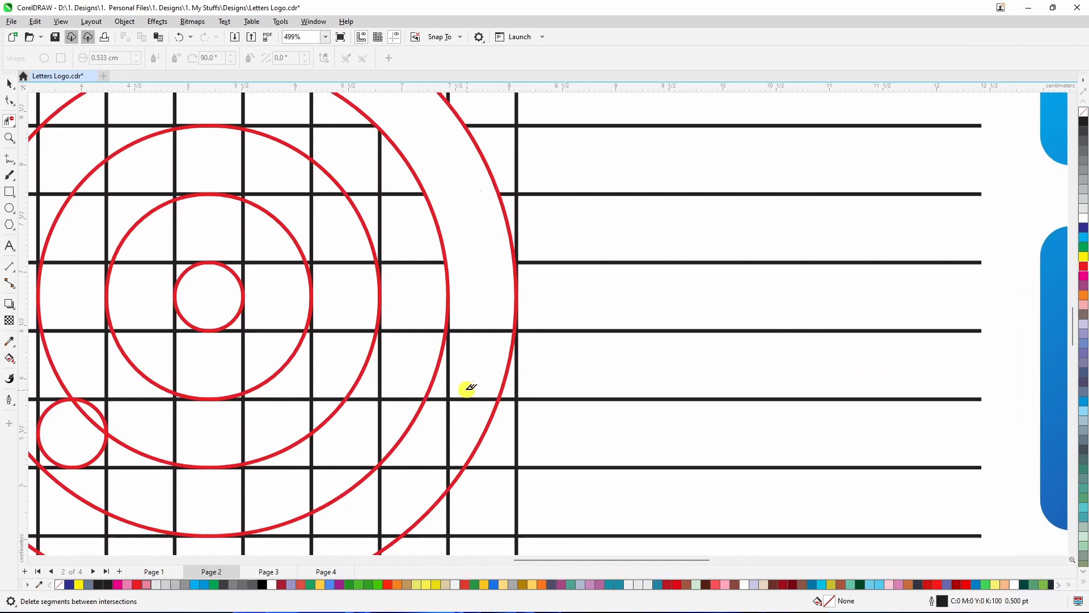
Step: Delete the sixth and seventh horizontal line segments and the adjoining ninth vertical line pieces between the two outermost circles
scroll(458, 399, "up", 3)
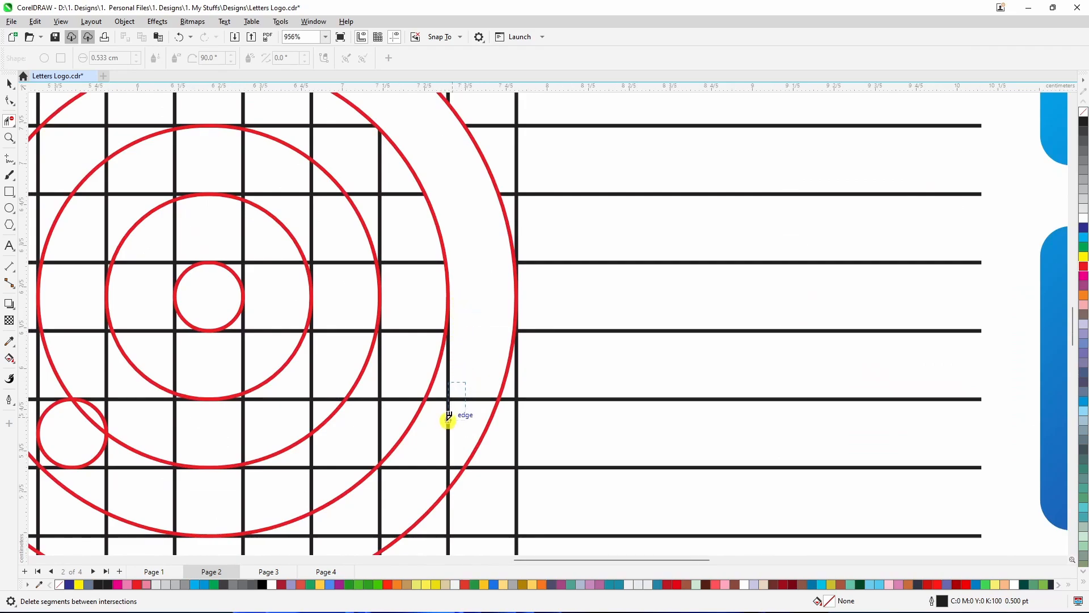
left_click_drag(442, 423, 442, 424)
scroll(484, 360, "down", 4)
scroll(450, 426, "up", 3)
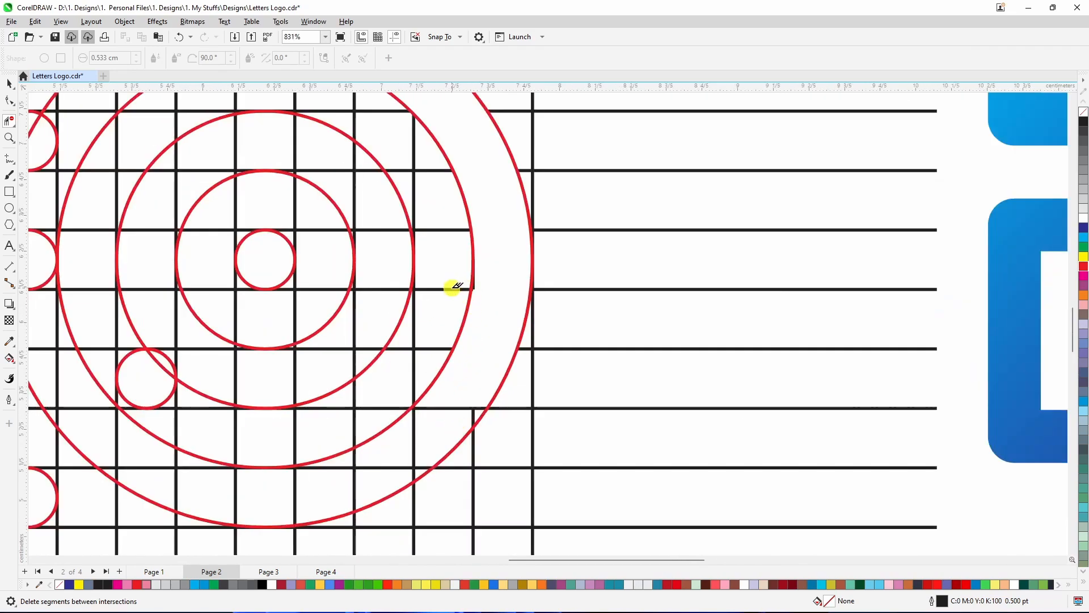
Step: Remove the leftover stubs outside the second circle where the ninth vertical line meets the sixth horizontal line, keeping the inner horizontal segment
scroll(458, 286, "up", 5)
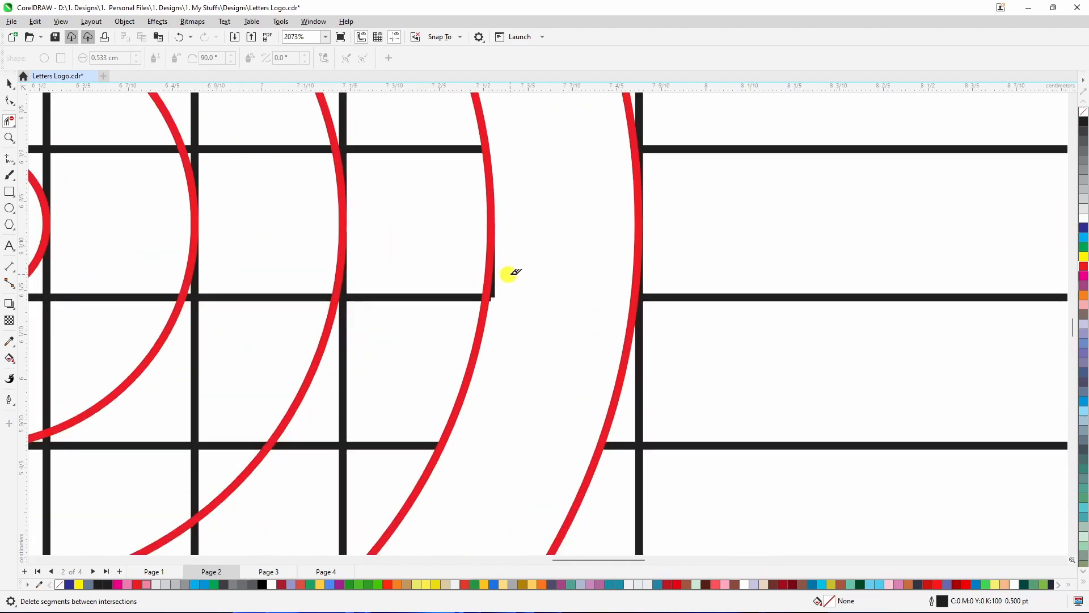
left_click(494, 297)
key("ctrl+z")
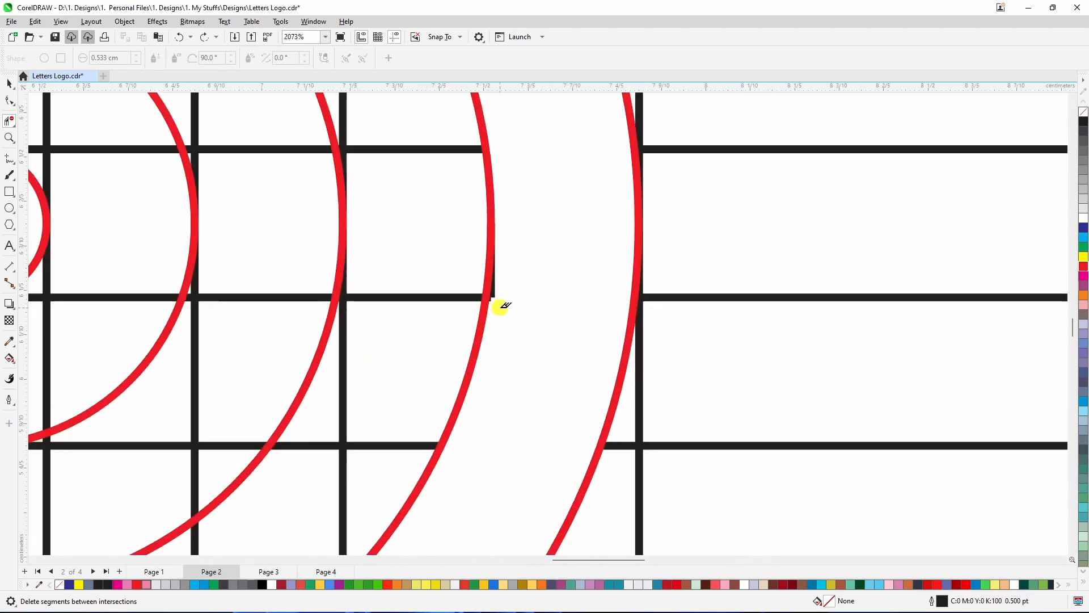
scroll(494, 298, "up", 5)
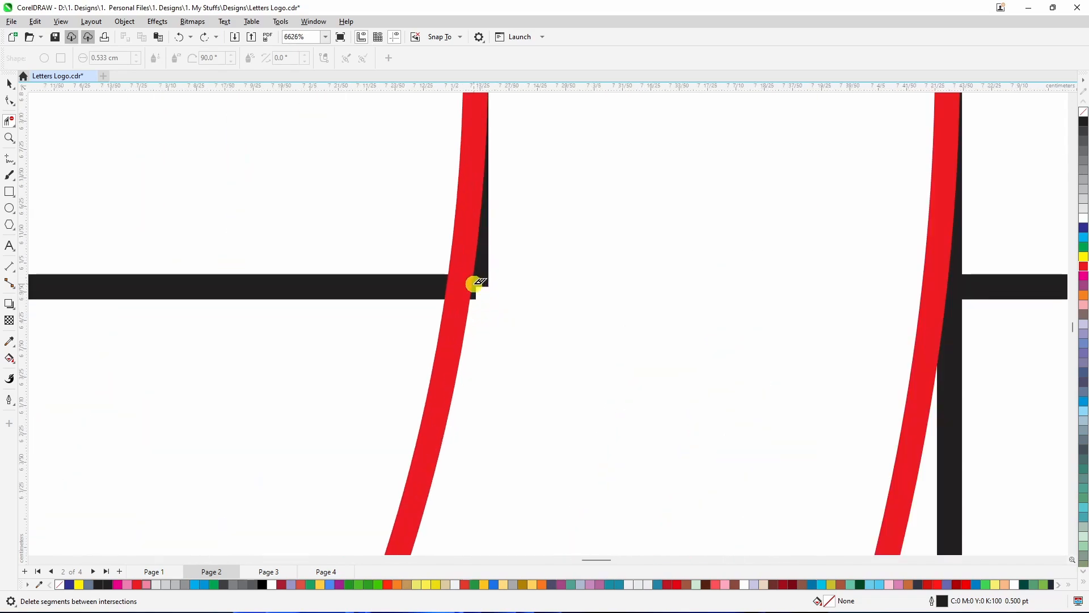
left_click(480, 278)
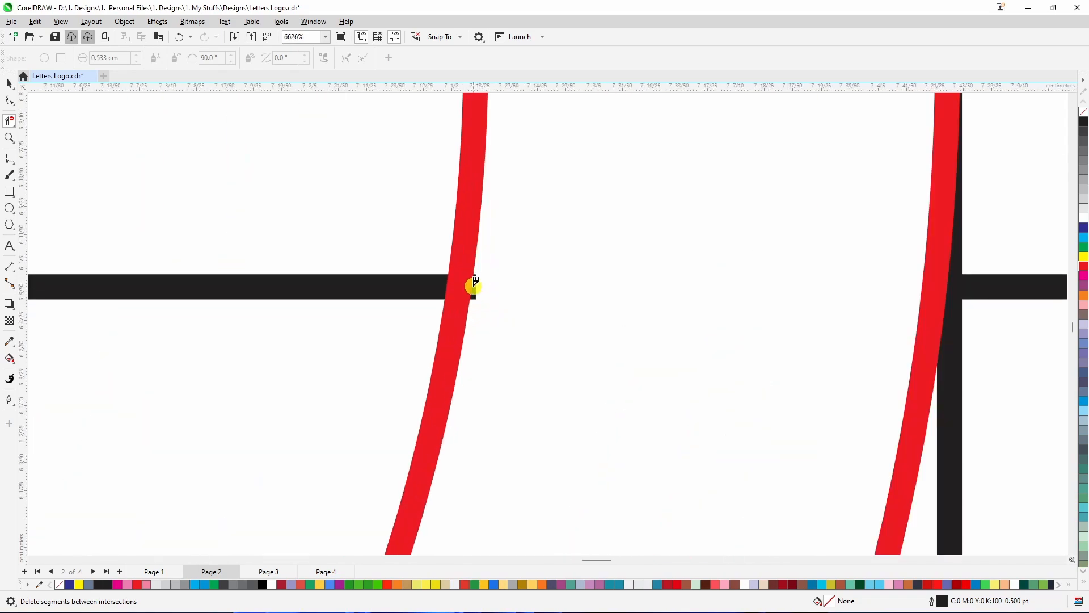
scroll(480, 280, "down", 6)
Step: Delete the eighth horizontal line segment and the adjoining eighth and ninth vertical line pieces between the two outermost circles
scroll(462, 357, "down", 3)
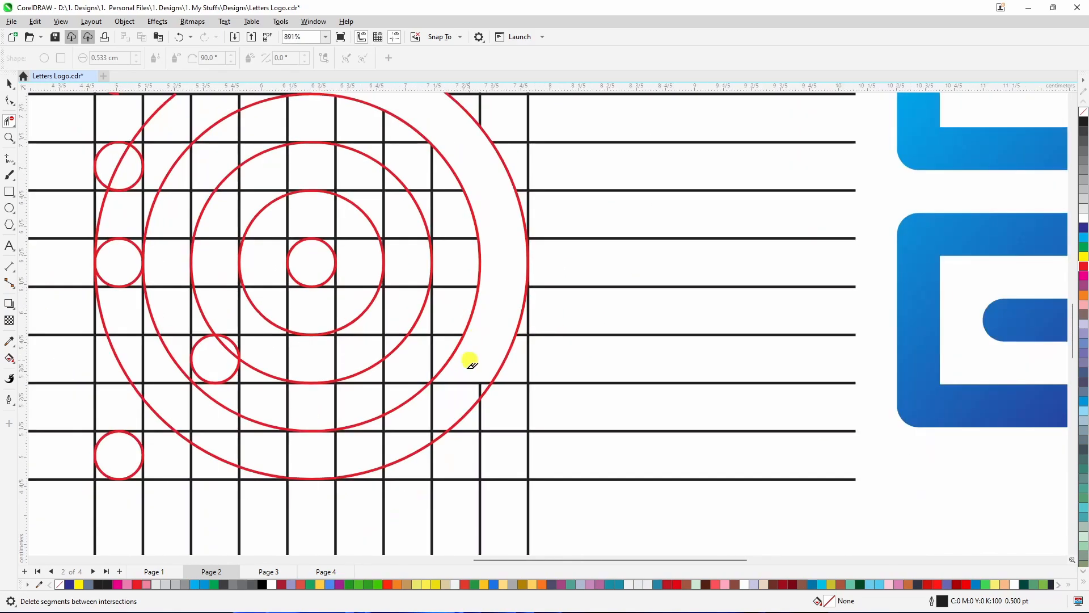
scroll(492, 384, "up", 2)
left_click_drag(477, 359, 498, 376)
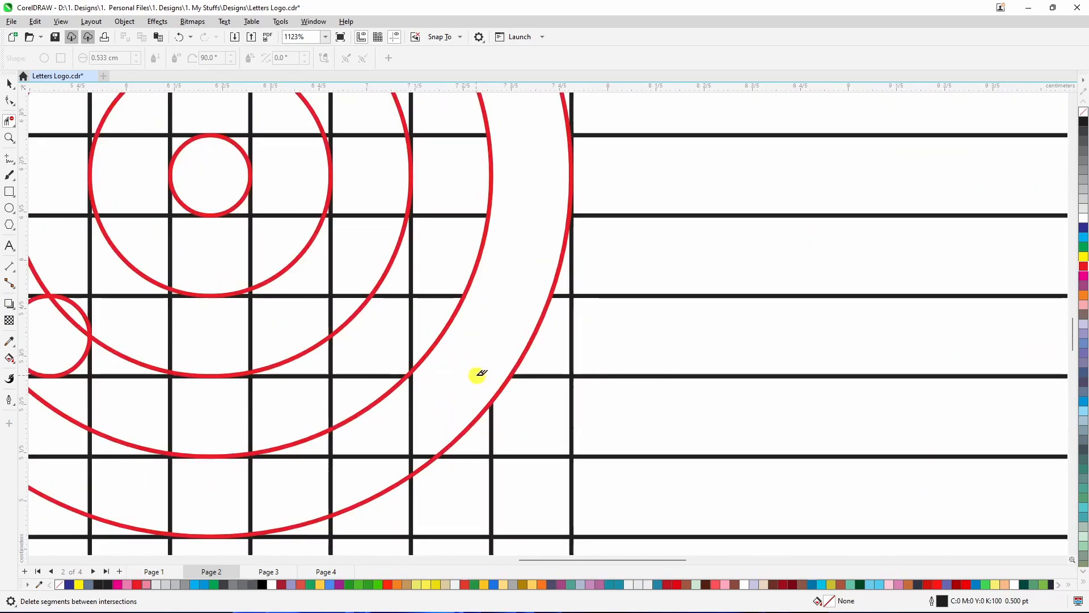
scroll(454, 373, "down", 2)
scroll(425, 391, "up", 3)
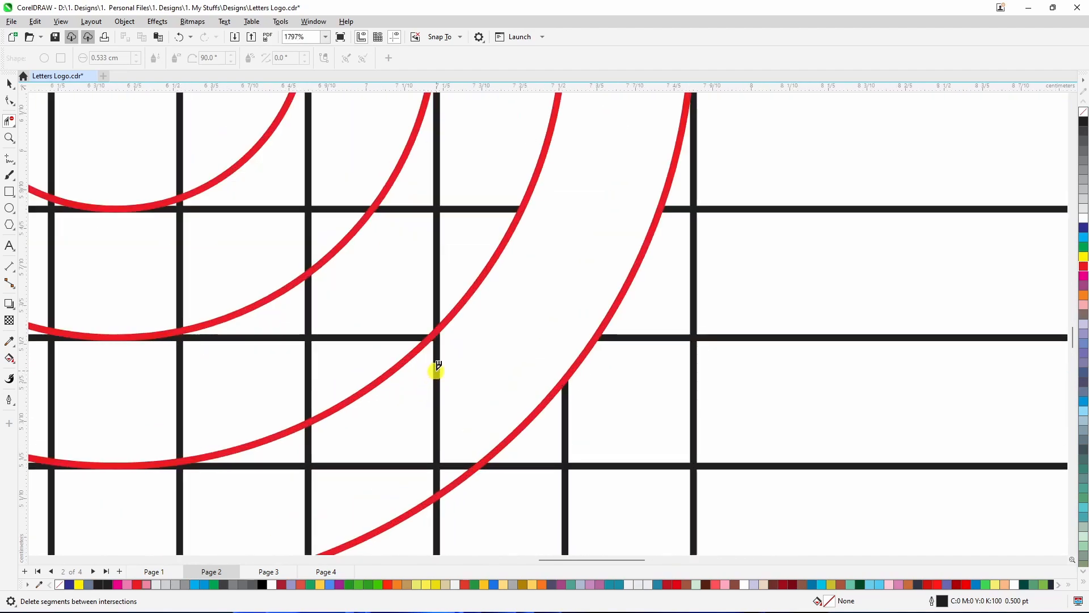
left_click(435, 368)
Step: Remove the leftover stub outside the second circle where the eighth vertical line meets the eighth horizontal line
scroll(434, 354, "up", 5)
scroll(438, 334, "up", 1)
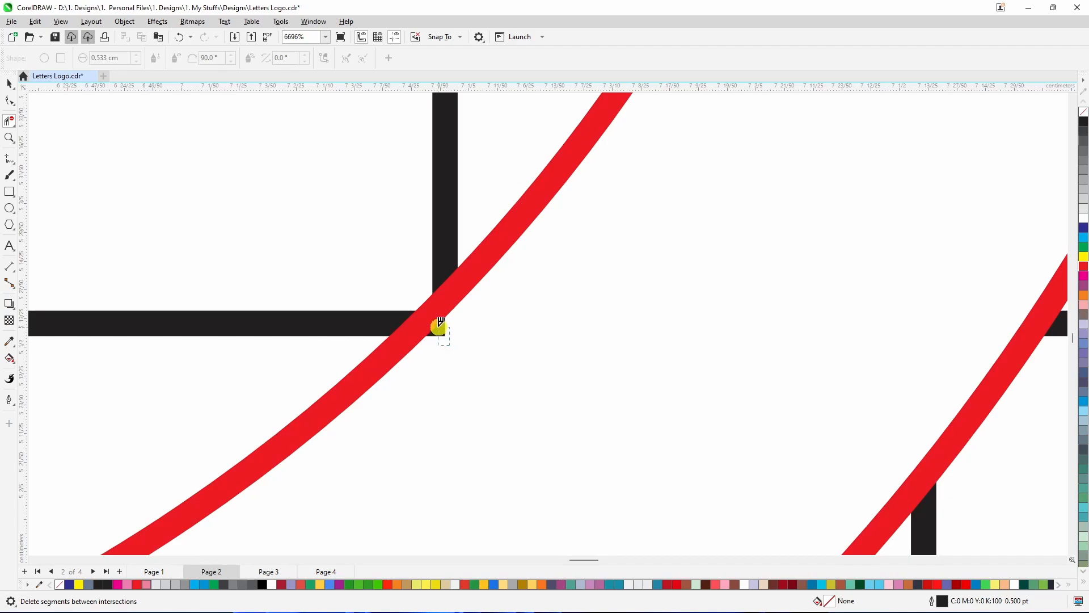
left_click_drag(451, 350, 442, 322)
Step: Delete the ninth horizontal line segments and the seventh and eighth vertical line pieces between the two outermost circles in the lower-right curve
scroll(465, 350, "down", 1)
scroll(491, 283, "down", 2)
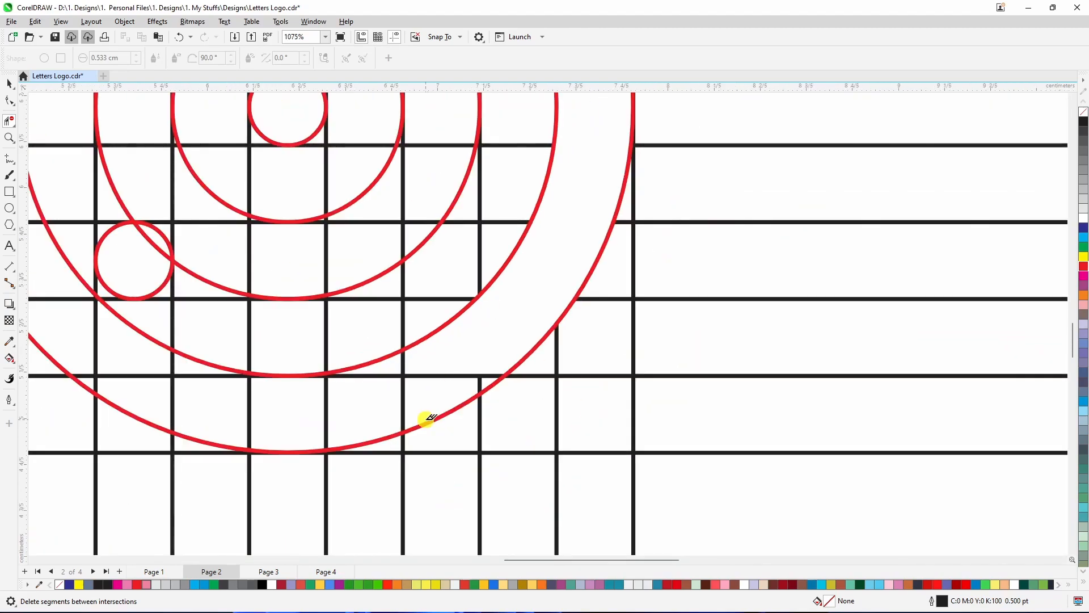
scroll(467, 394, "up", 1)
left_click_drag(480, 350, 506, 372)
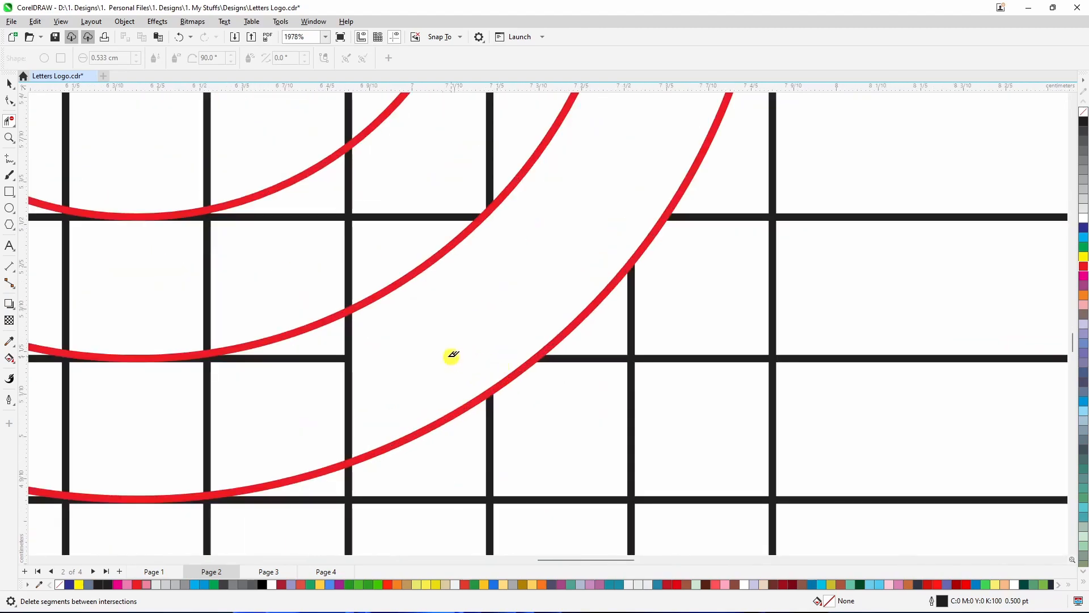
left_click_drag(391, 348, 323, 381)
Step: Clear the second to sixth vertical line pieces, the small circle's inner half and the crossing outer-circle arcs between the ninth and tenth horizontal lines
scroll(452, 340, "down", 2)
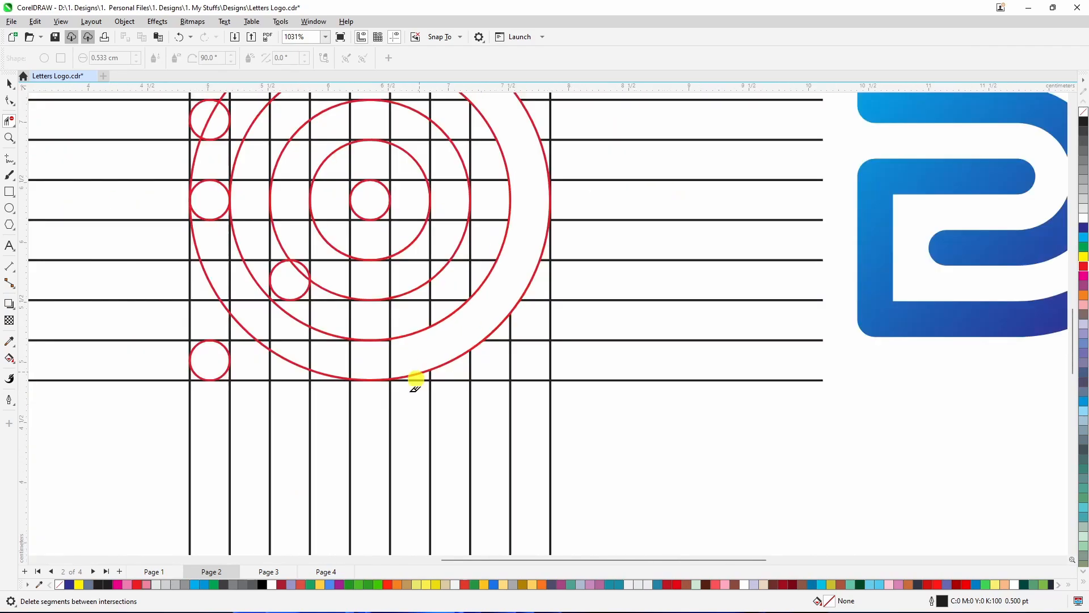
scroll(372, 381, "up", 1)
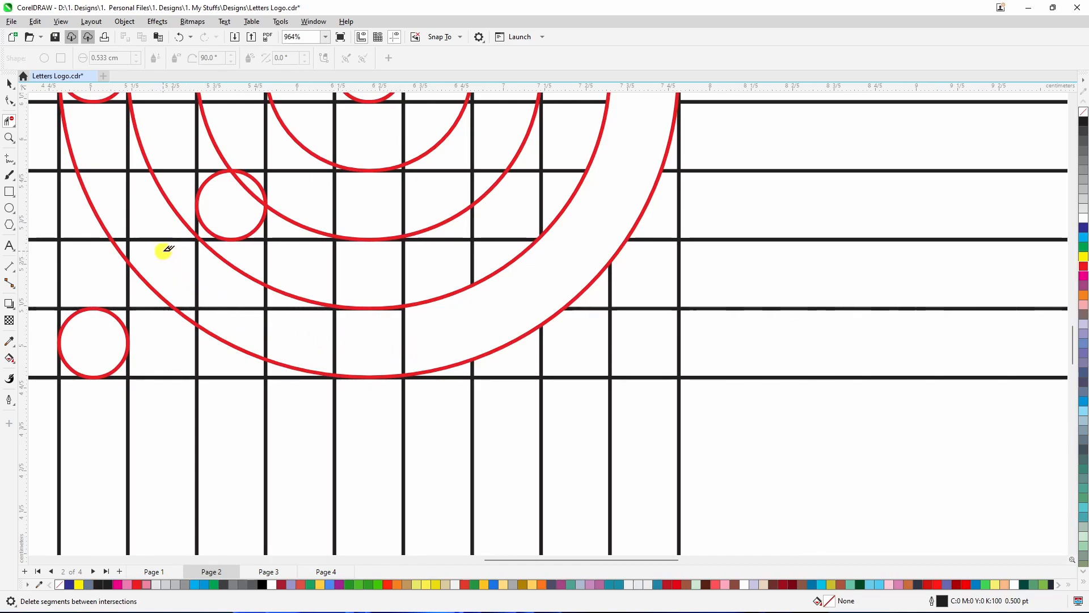
left_click_drag(94, 326, 440, 352)
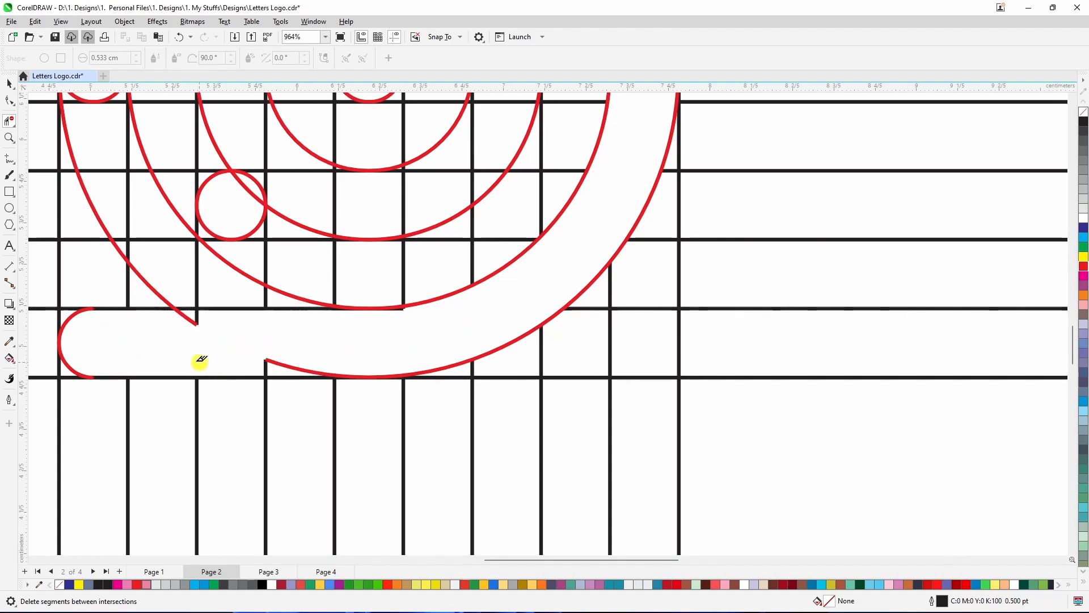
left_click_drag(167, 322, 284, 367)
Step: Trim the outer circle's leftover arc near its lowest point against a temporary vertical cutting line, and delete that line
scroll(348, 382, "up", 3)
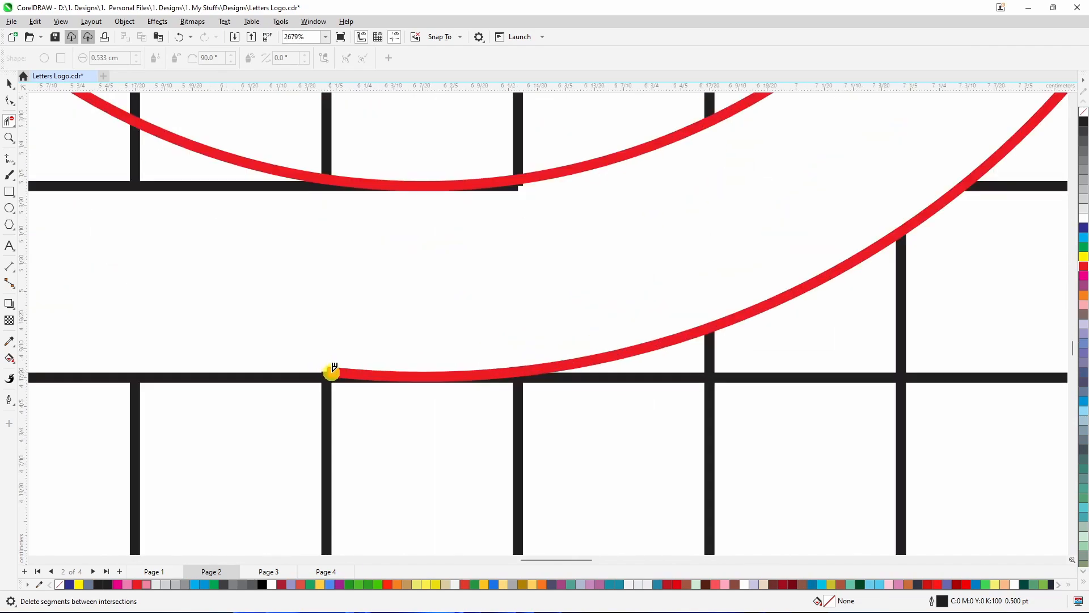
left_click(333, 371)
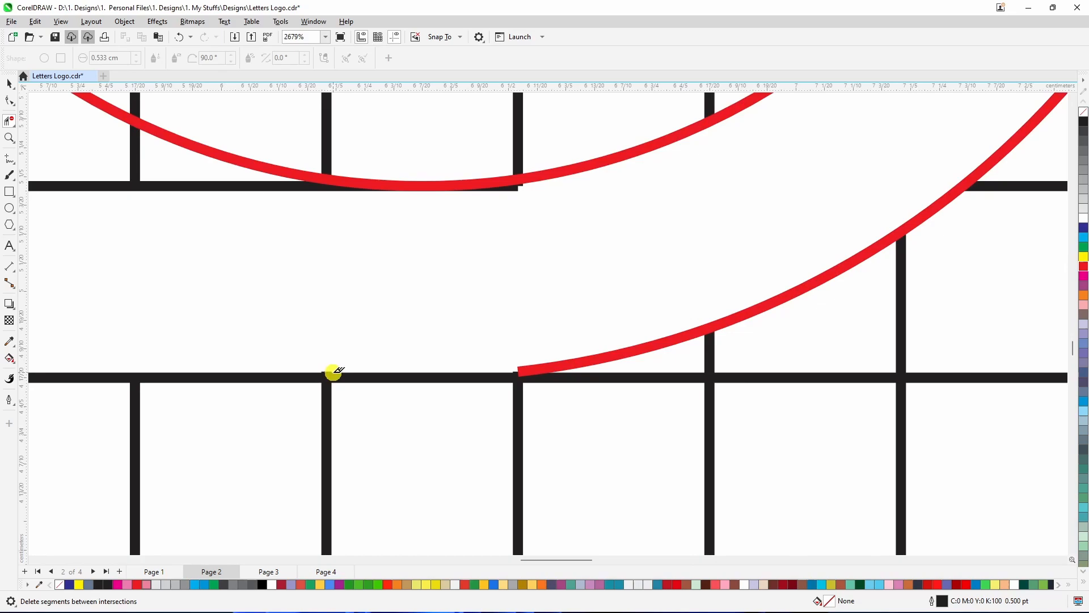
key("ctrl+z")
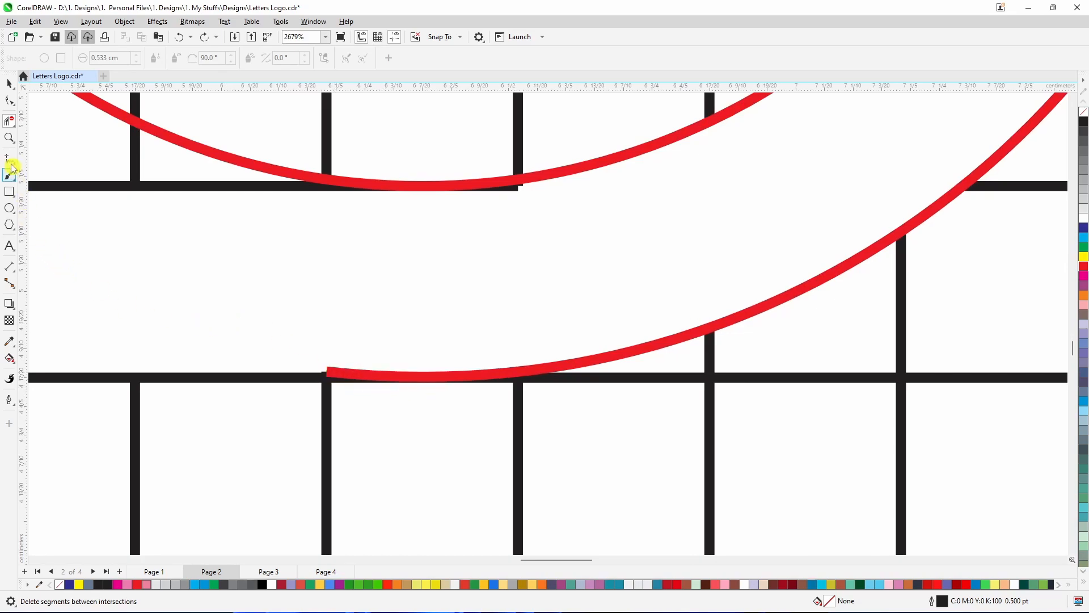
left_click(452, 344)
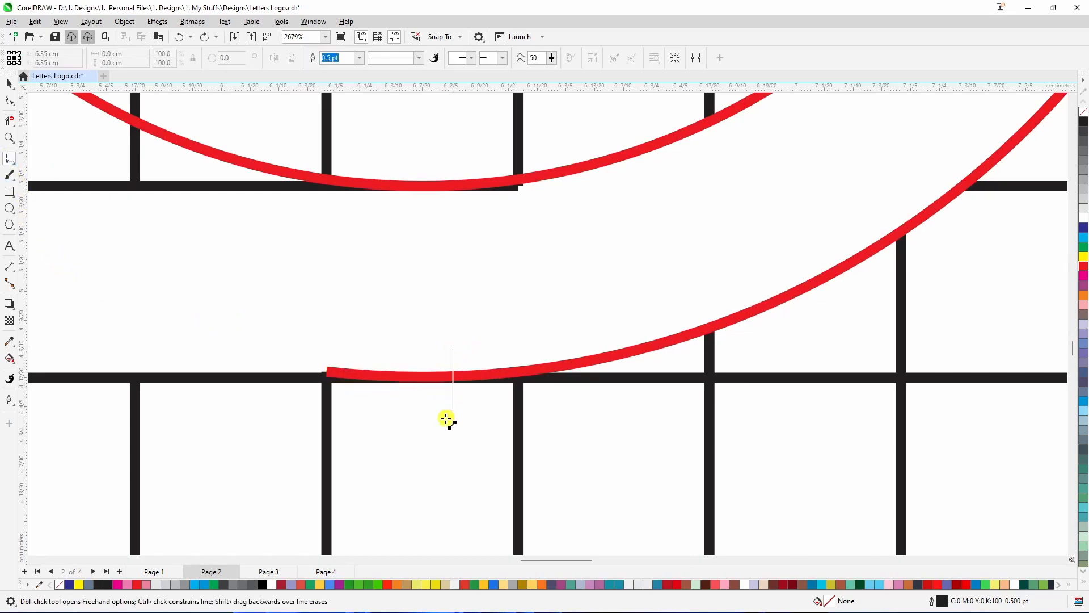
left_click(418, 430, "ctrl")
left_click(9, 121)
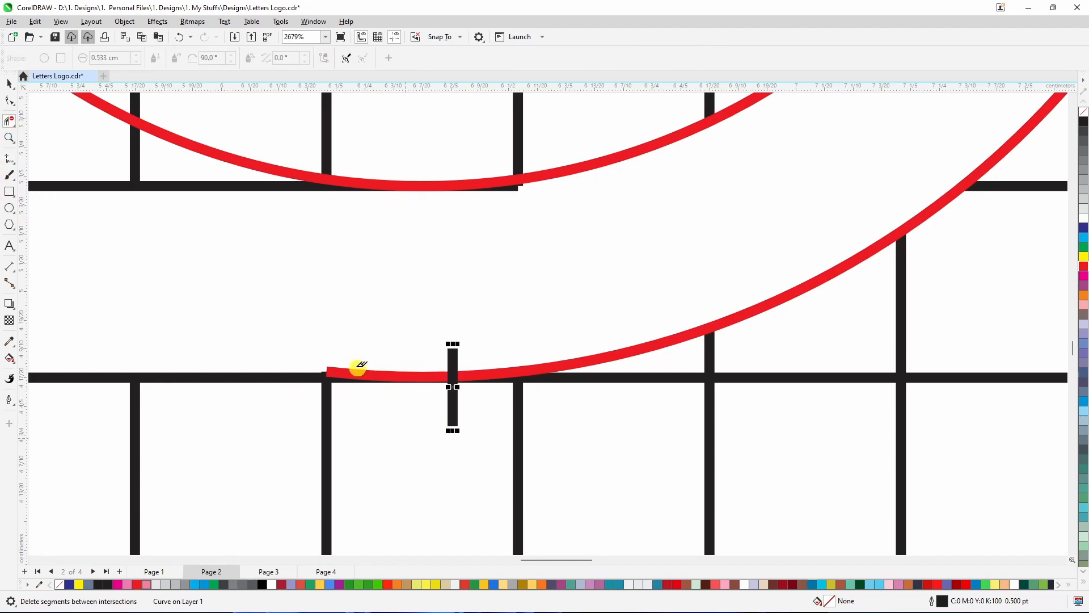
left_click(340, 372)
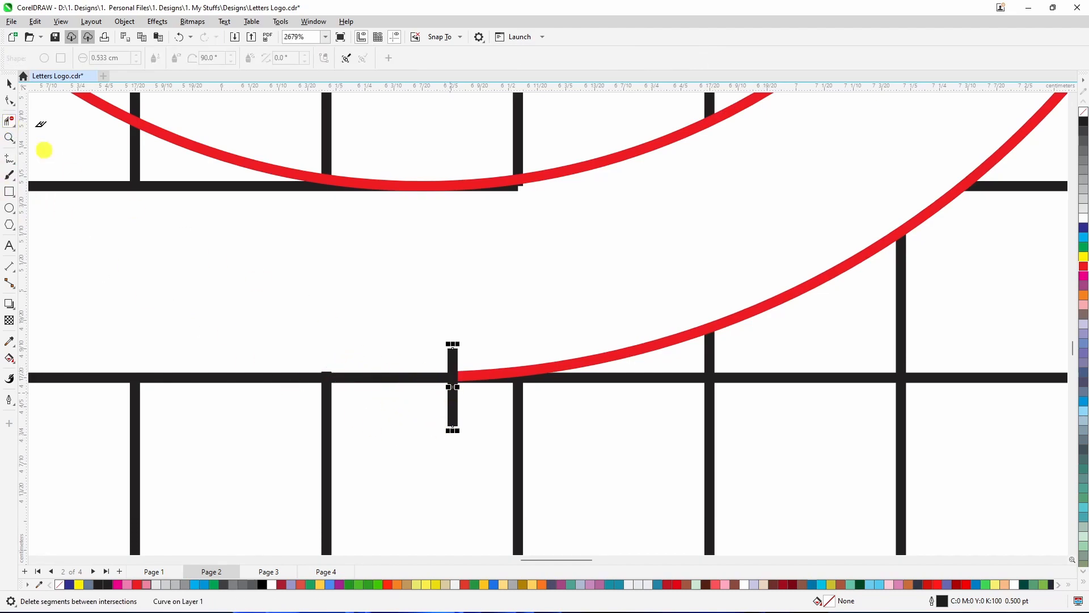
key("space")
key("Delete")
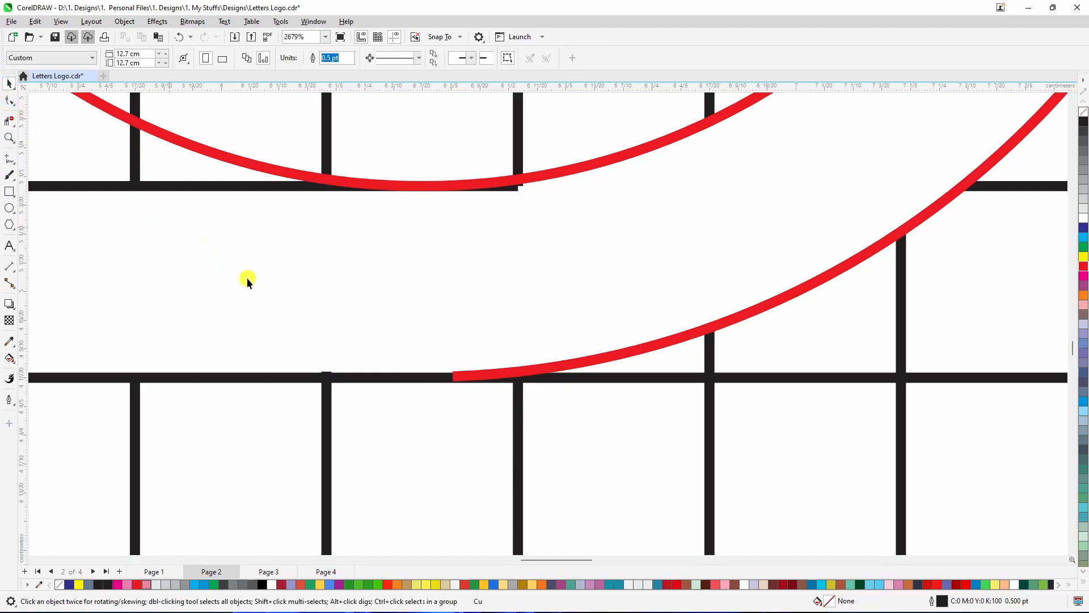
Step: Remove the leftover stub above the tenth horizontal line at the fifth vertical line
left_click(10, 121)
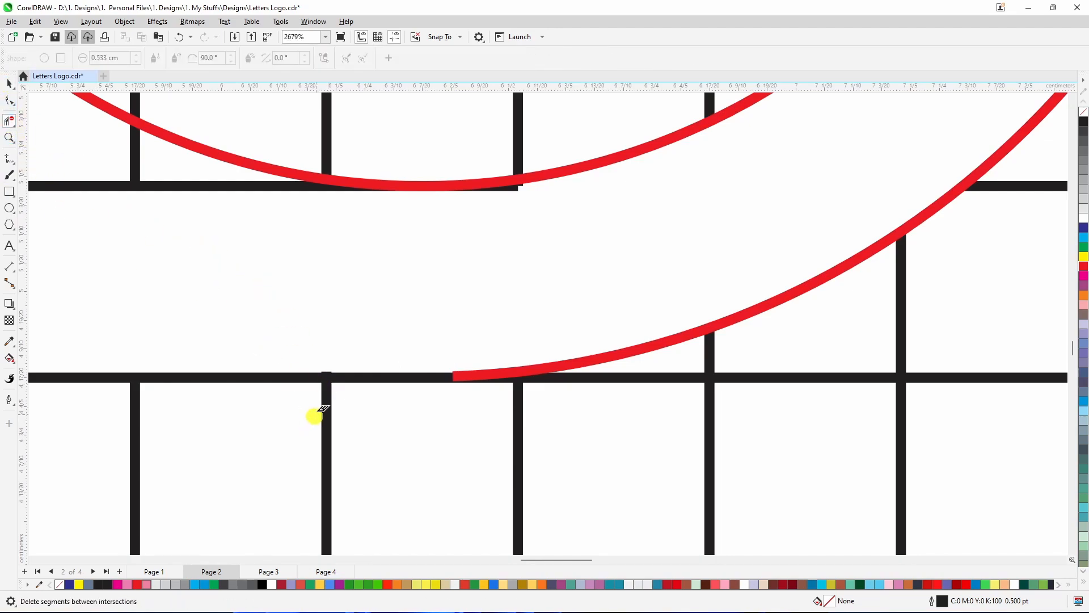
scroll(326, 375, "up", 4)
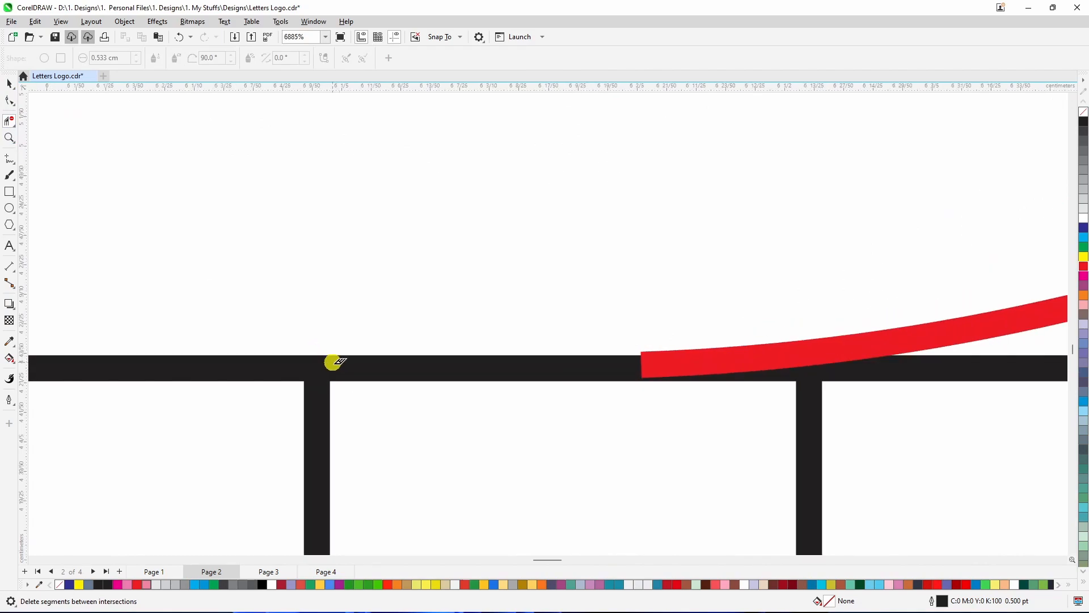
scroll(275, 372, "down", 7)
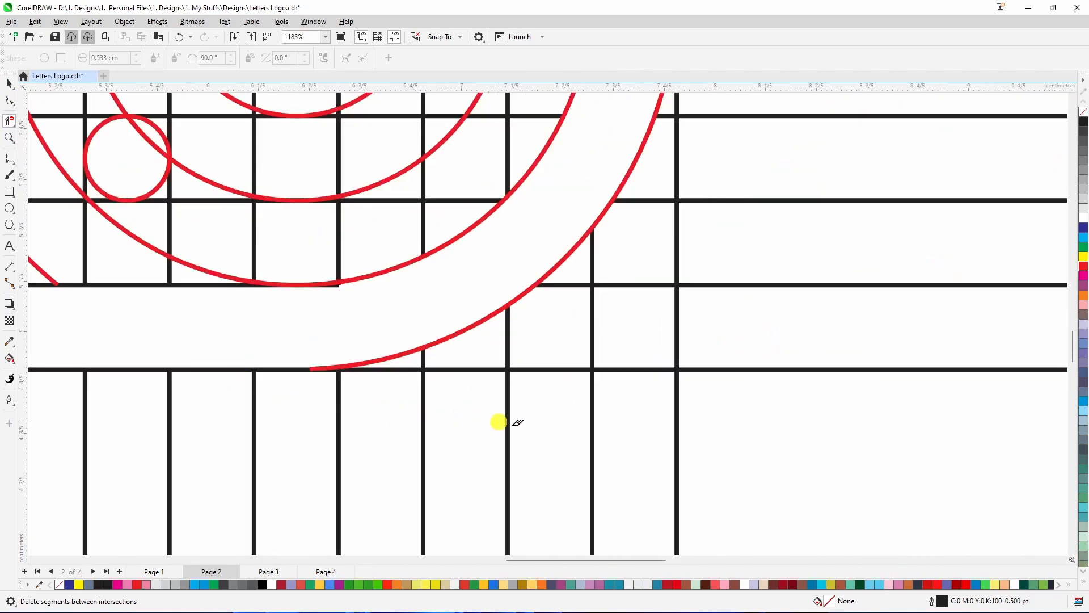
scroll(505, 422, "down", 2)
scroll(369, 360, "up", 2)
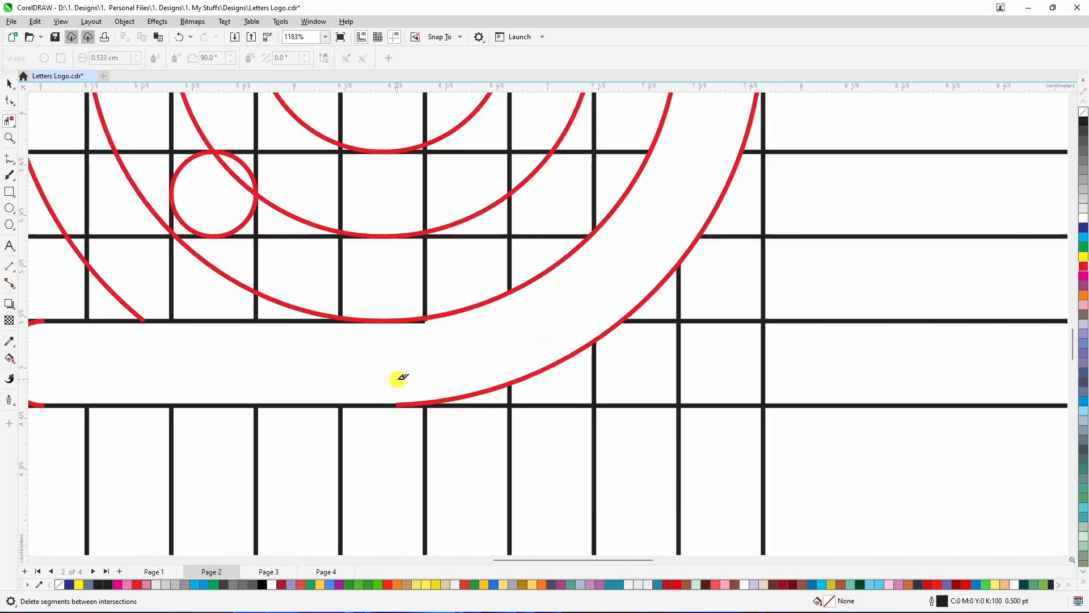
scroll(418, 358, "down", 2)
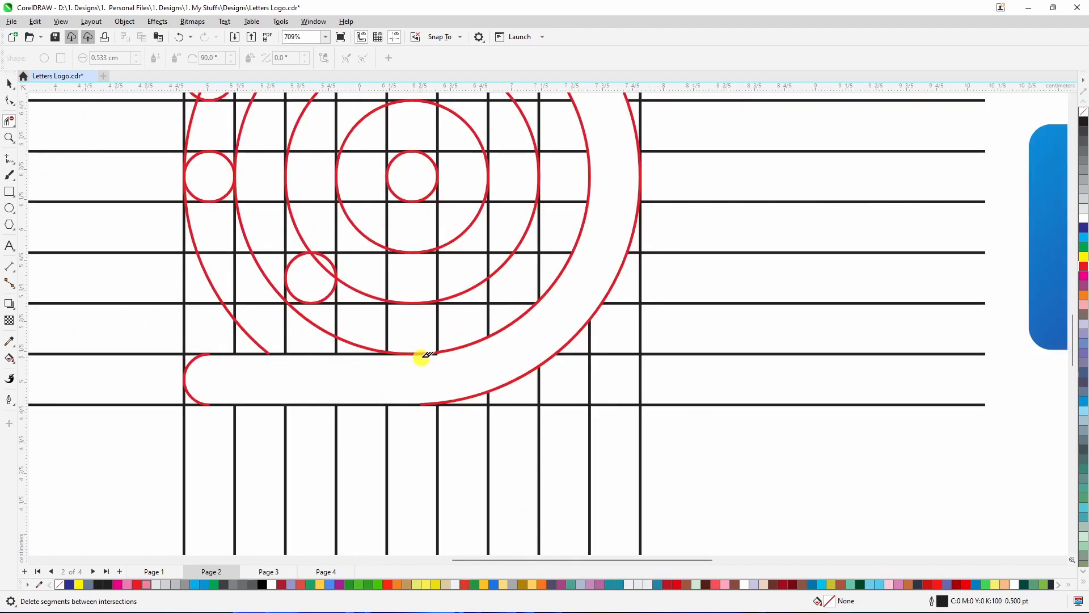
scroll(461, 355, "up", 4)
scroll(448, 354, "up", 6)
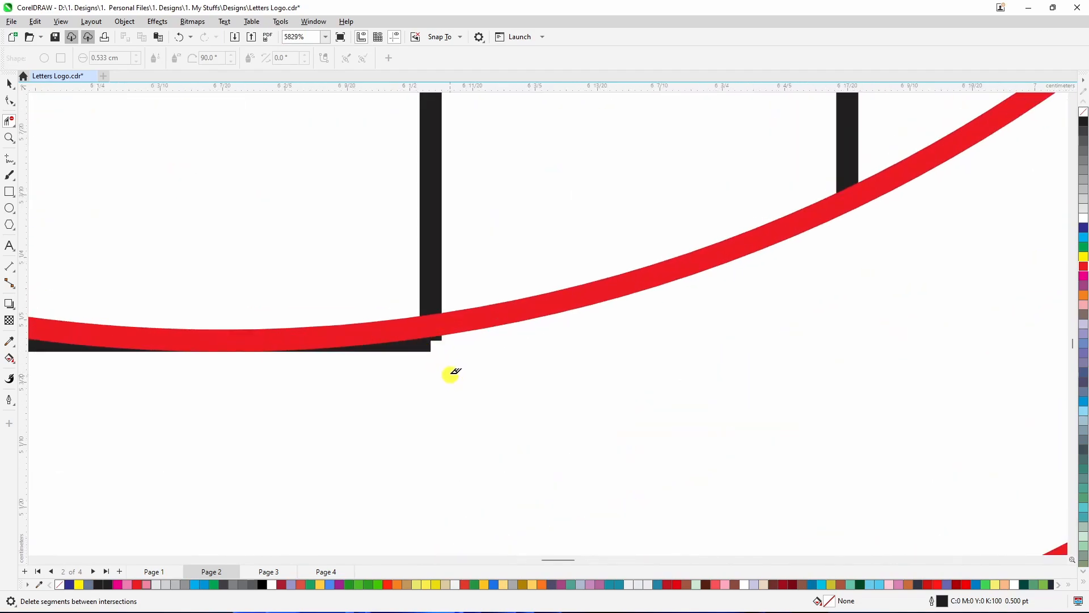
mouse_move(428, 339)
left_mouse_down()
mouse_move(452, 364)
mouse_move(436, 316)
left_mouse_up()
key("ctrl+z")
scroll(428, 354, "up", 5)
key("ctrl+z")
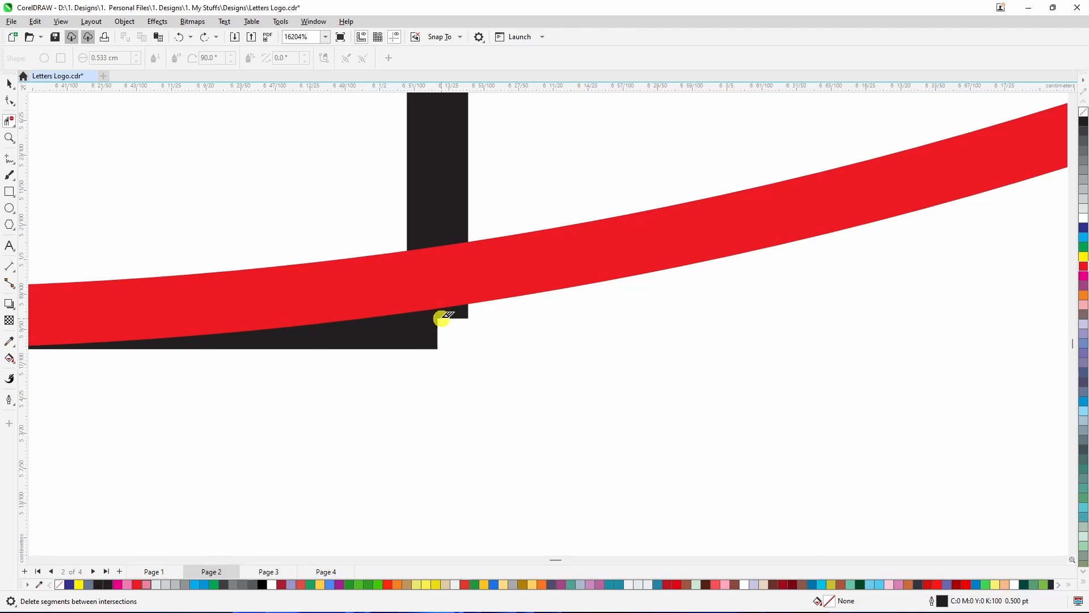
Step: Remove the leftover line stubs outside the second circle where the sixth vertical line meets the ninth horizontal line
left_click(440, 311)
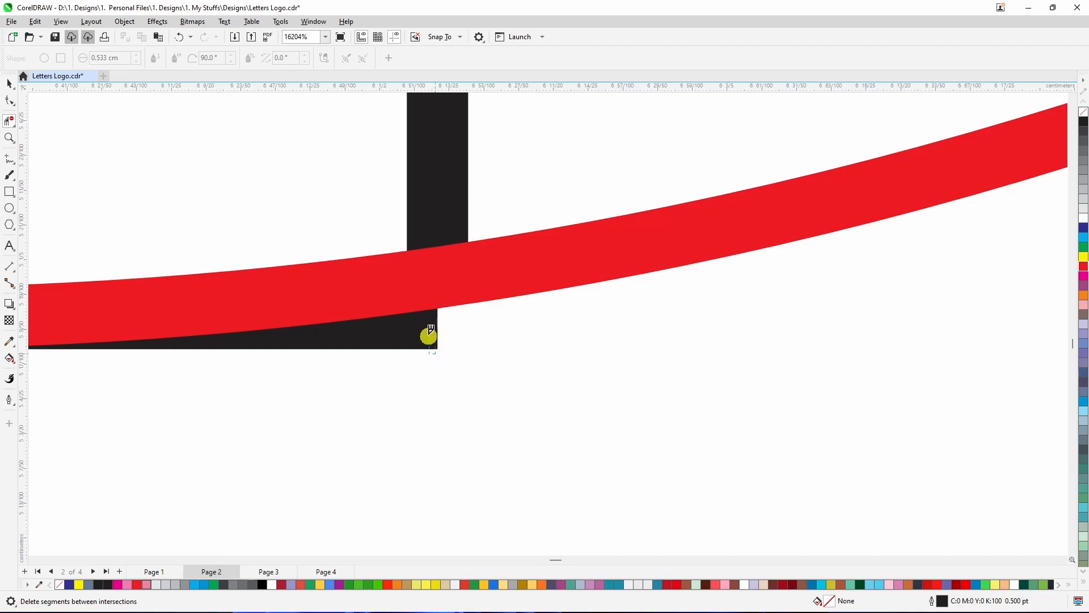
mouse_move(424, 319)
left_mouse_down()
mouse_move(454, 365)
mouse_move(426, 307)
left_mouse_up()
scroll(445, 350, "down", 8)
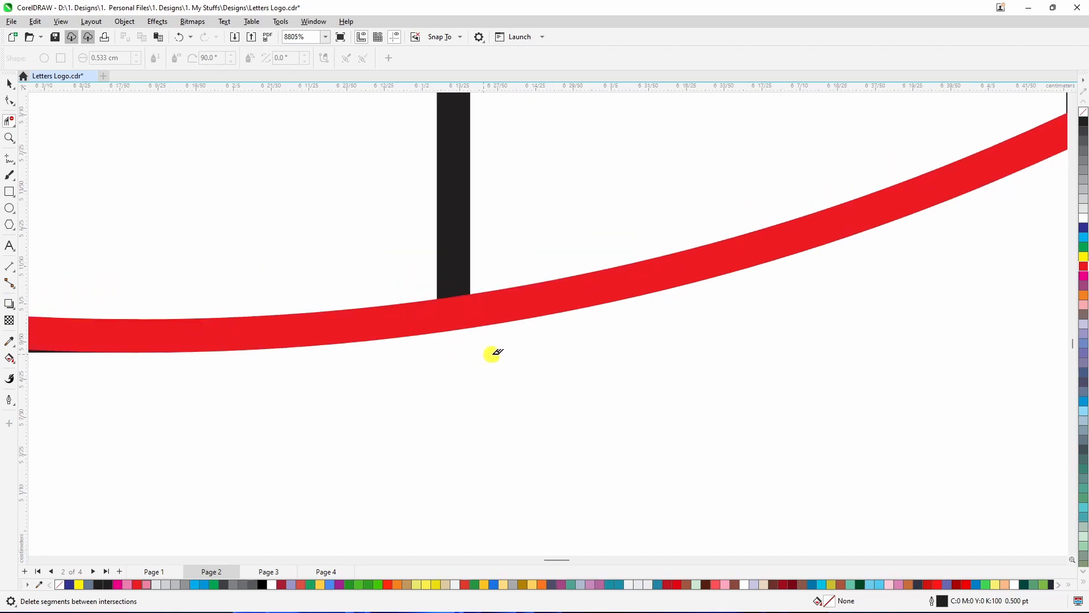
Step: Clear the sixth to ninth horizontal line pieces and the crossing circle arcs between the first and second vertical lines
scroll(538, 368, "down", 2)
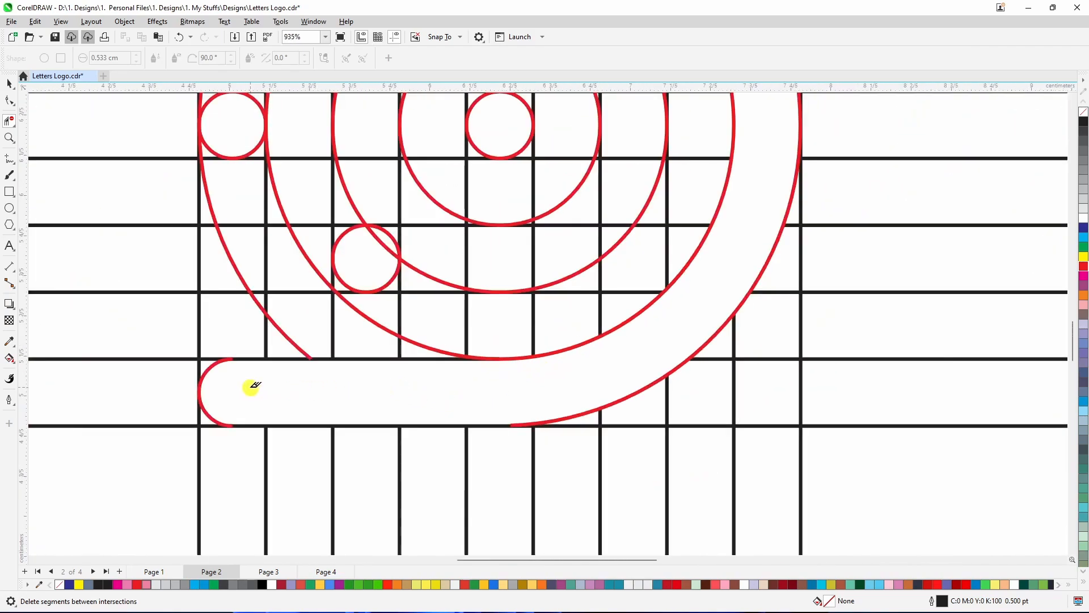
scroll(658, 334, "down", 3)
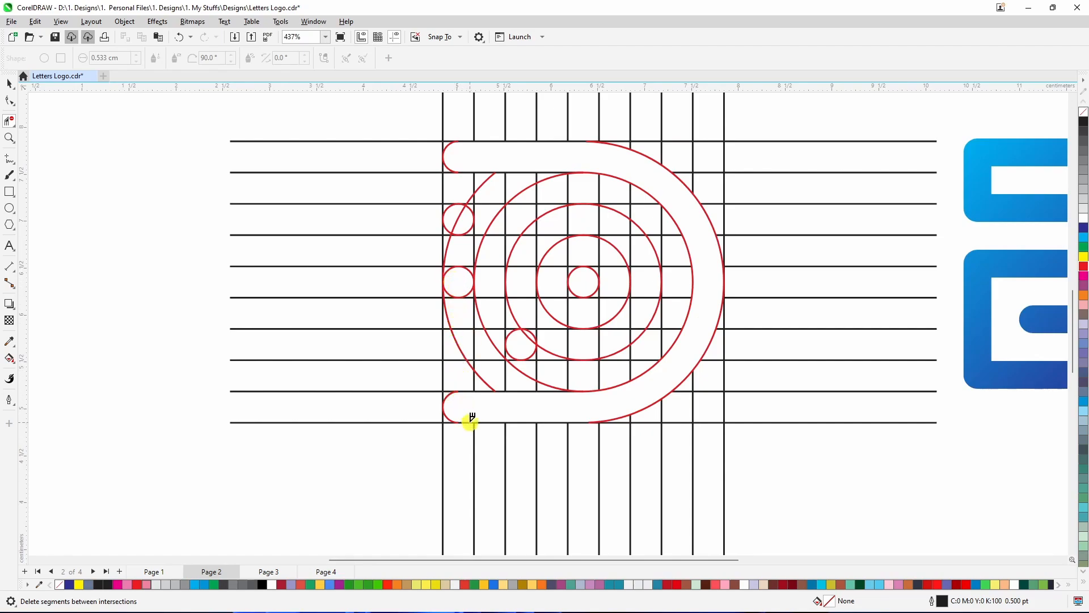
left_click_drag(457, 279, 464, 402)
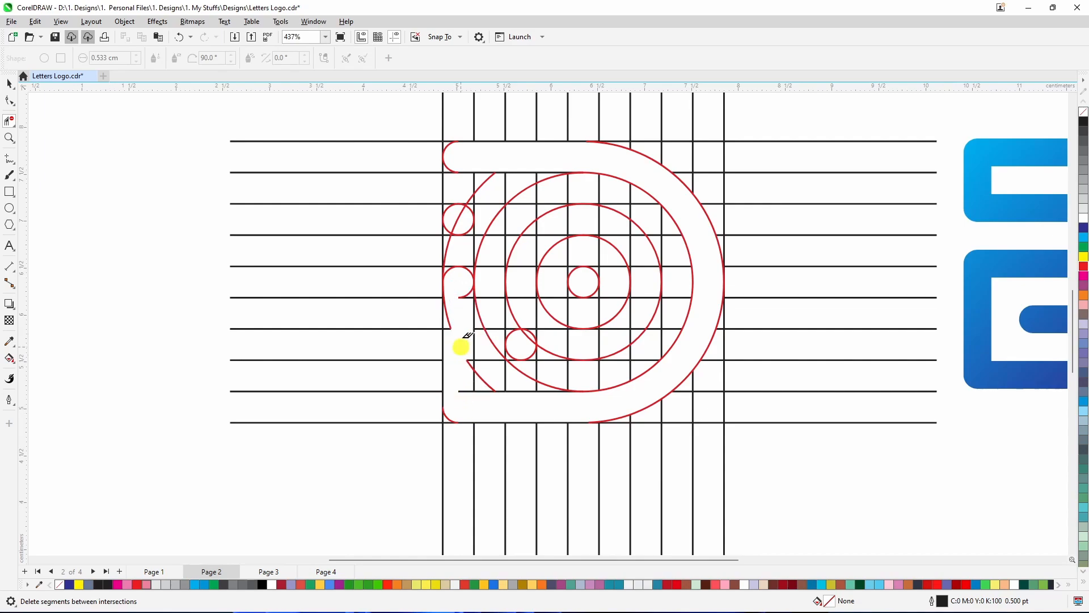
left_click_drag(457, 343, 469, 417)
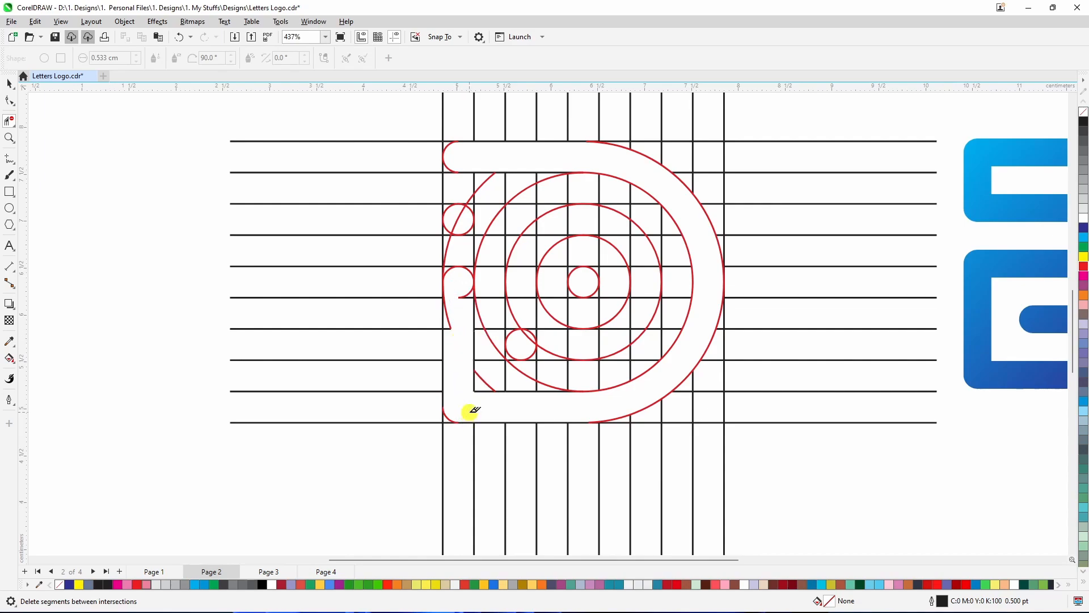
Step: Remove the outer circle's leftover arc along the first vertical line below the middle small circle's leftmost point
scroll(448, 289, "up", 4)
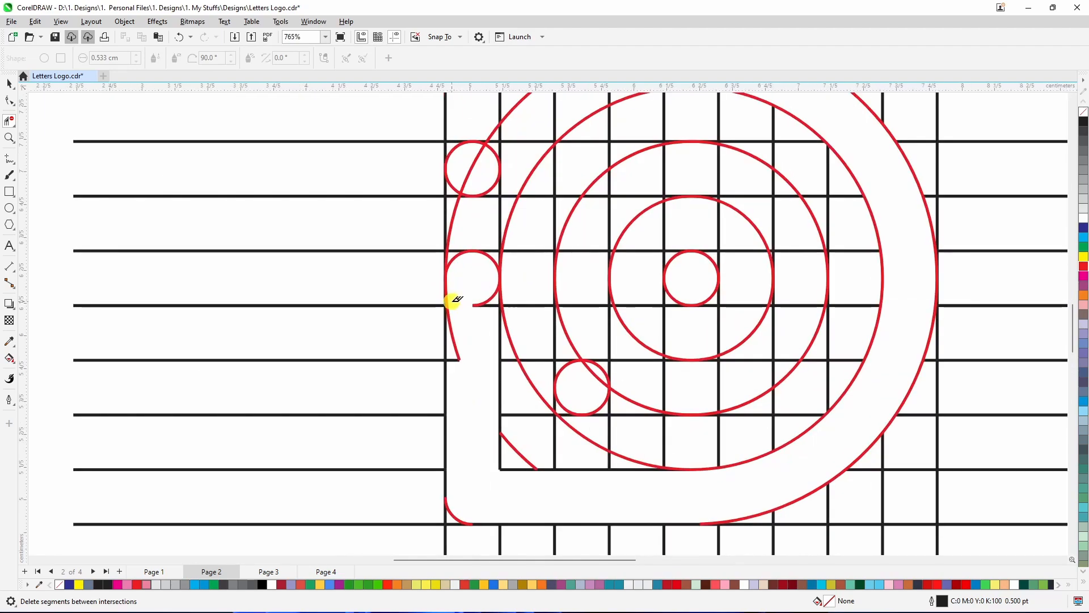
left_click_drag(453, 303, 461, 369)
scroll(455, 287, "up", 7)
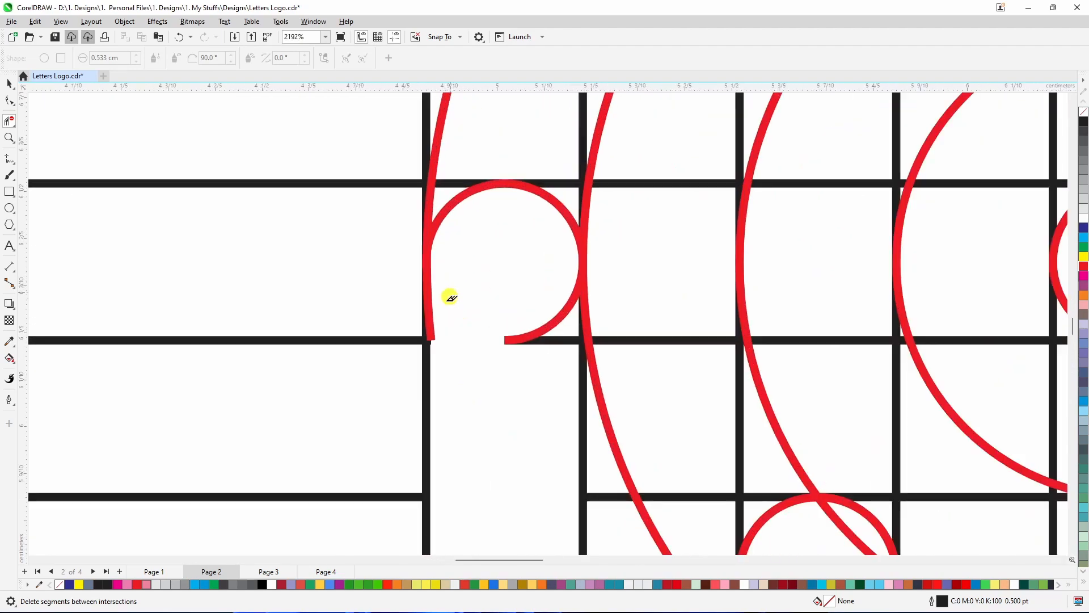
left_click(430, 322)
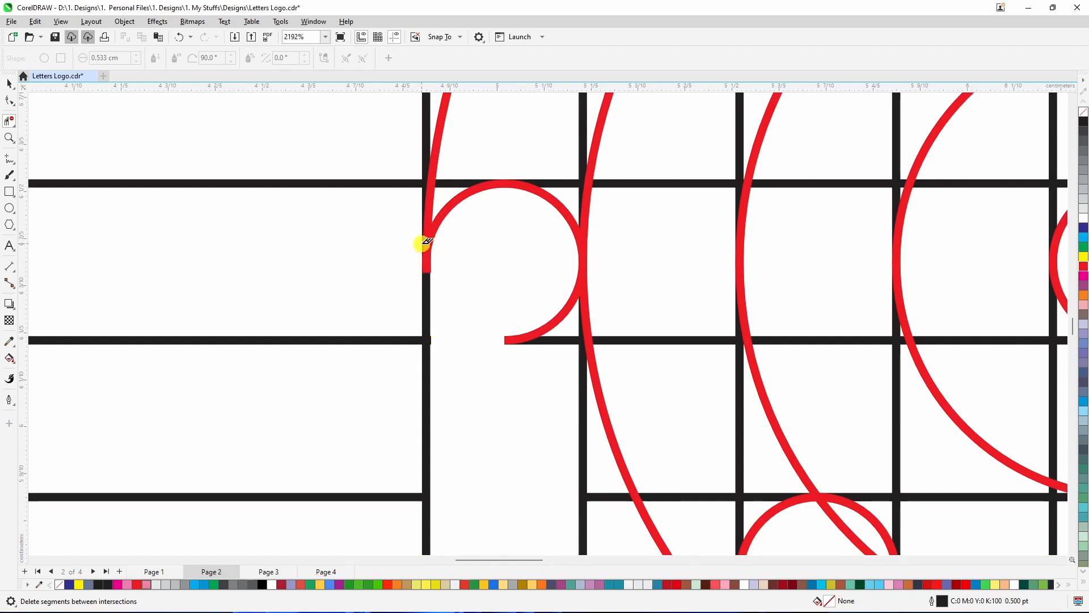
Step: Clear the second to fifth vertical line pieces, the crossing circle arcs and the centre circle's inner half between the fifth and sixth horizontal lines
scroll(420, 281, "down", 6)
left_click_drag(454, 293, 469, 322)
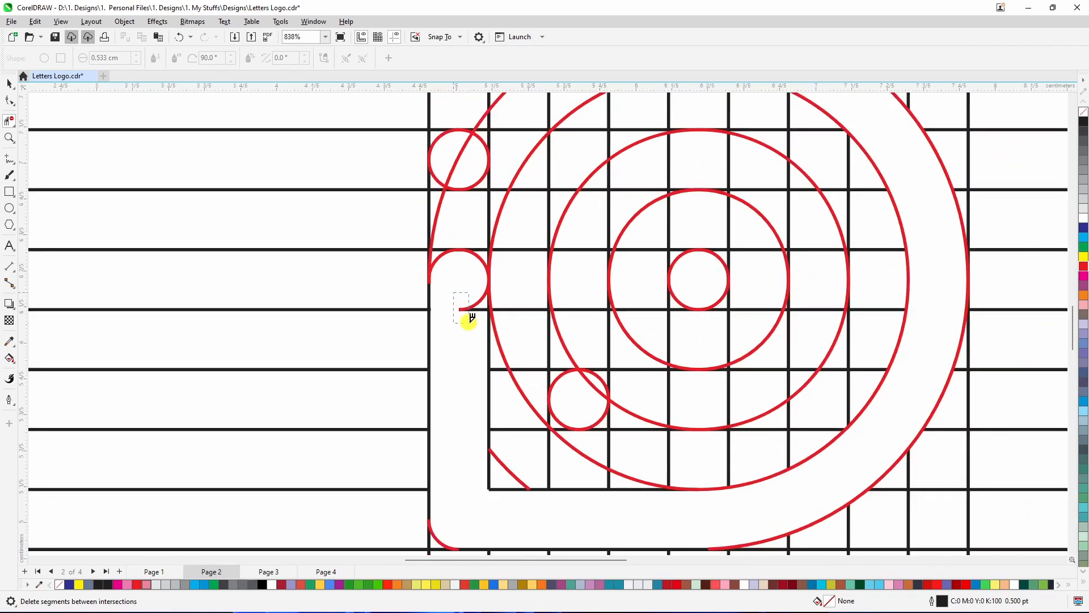
left_click_drag(461, 270, 520, 297)
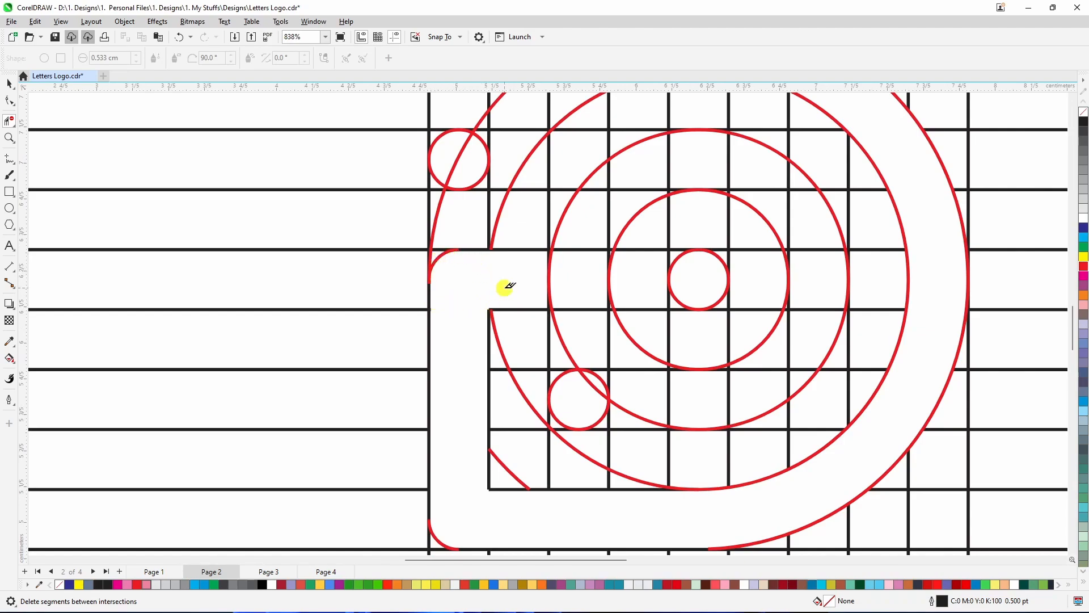
left_click_drag(514, 271, 698, 287)
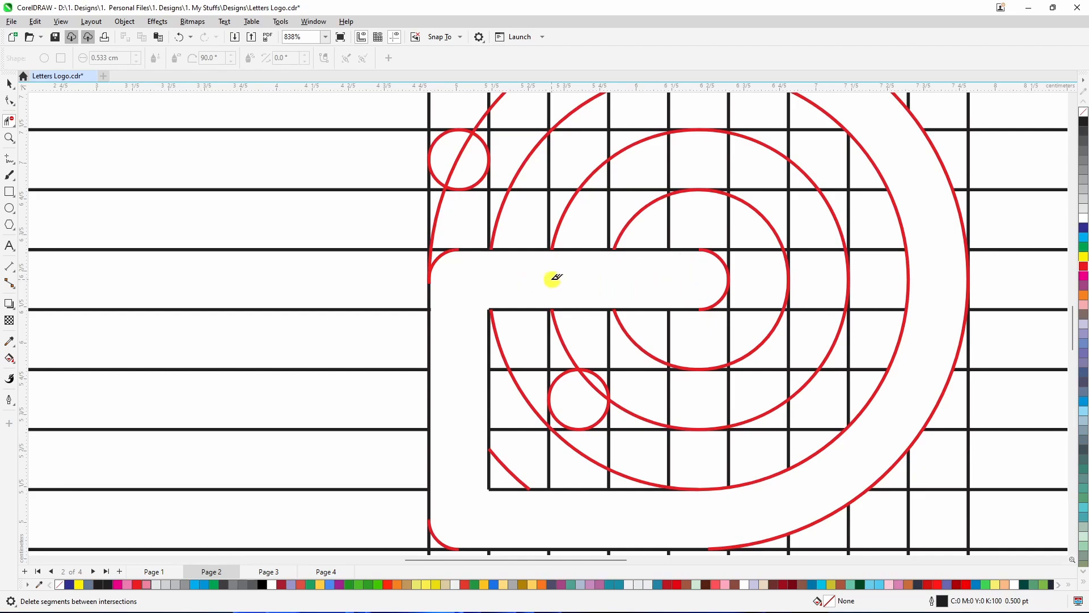
Step: Clear the second and third horizontal line pieces, the small circles' inner arcs and the crossing outer-circle arc between the first and second vertical lines
scroll(518, 284, "down", 3)
scroll(495, 290, "down", 2)
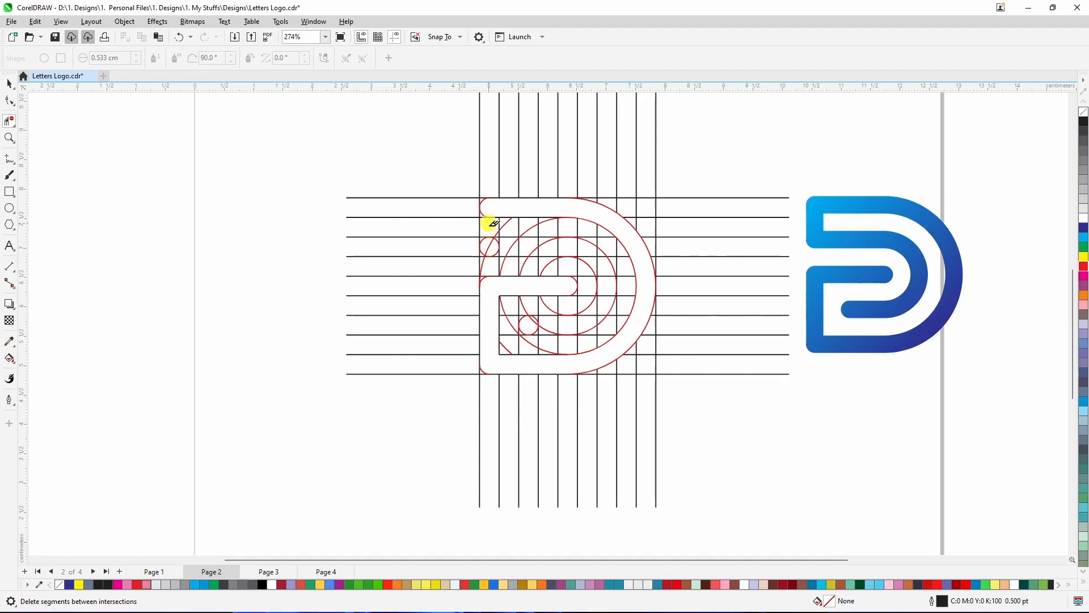
scroll(494, 236, "up", 3)
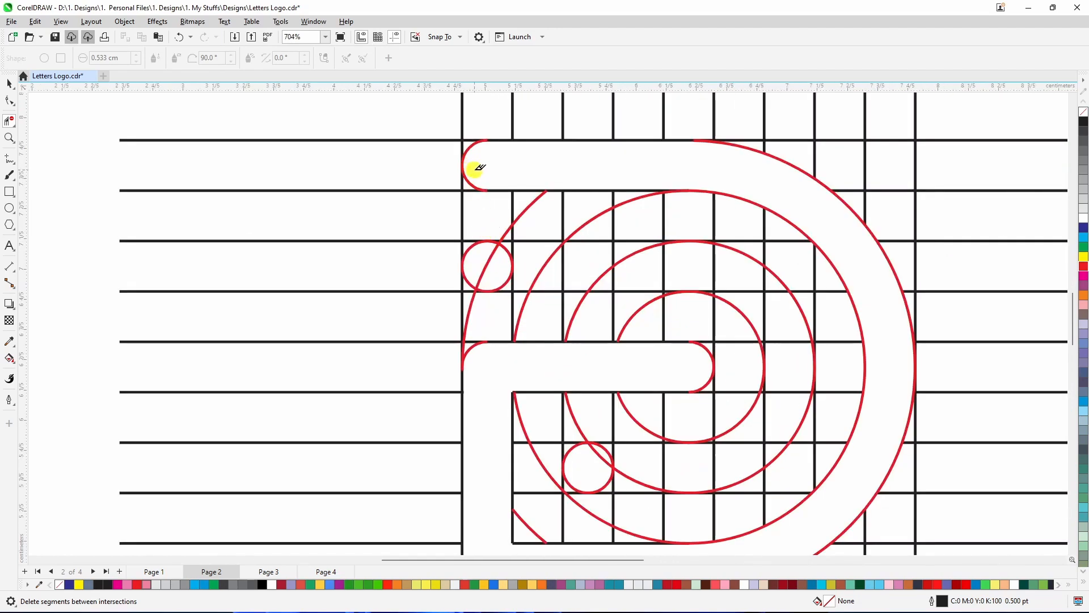
left_click_drag(487, 229, 499, 270)
left_click_drag(486, 224, 504, 250)
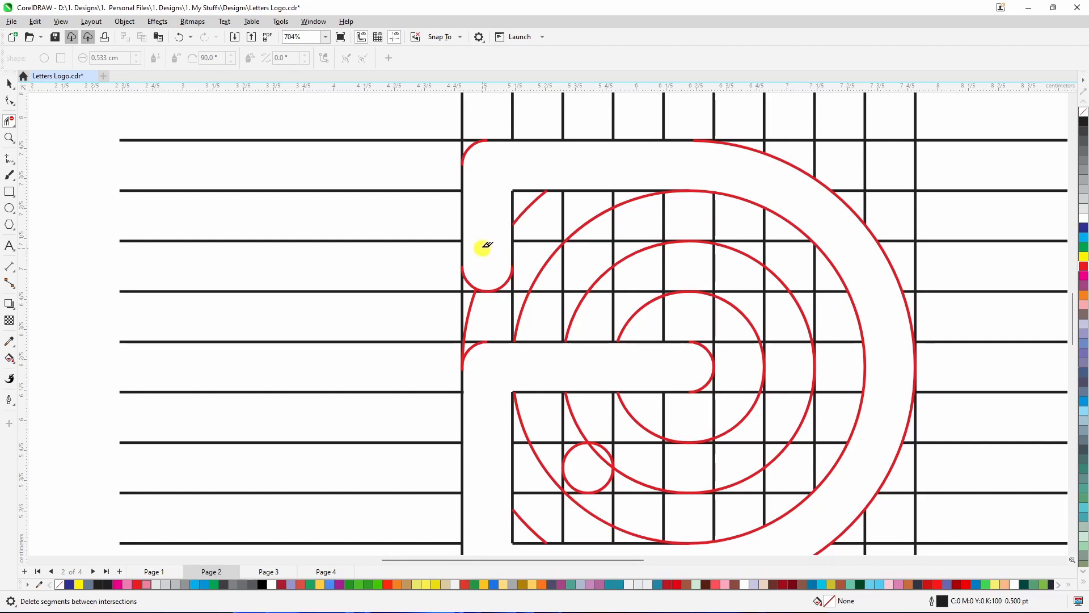
Step: Clear the second to sixth vertical line pieces, the small circle's inner quarter and the crossing circle arcs between the third and fourth horizontal lines
scroll(481, 245, "down", 3)
scroll(483, 240, "down", 2)
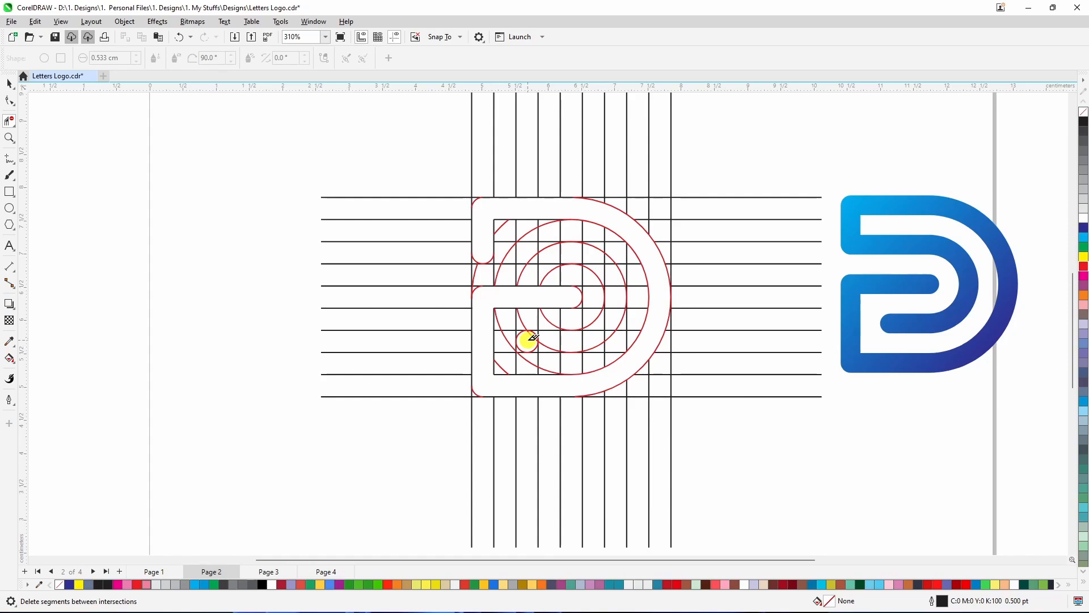
scroll(528, 241, "up", 2)
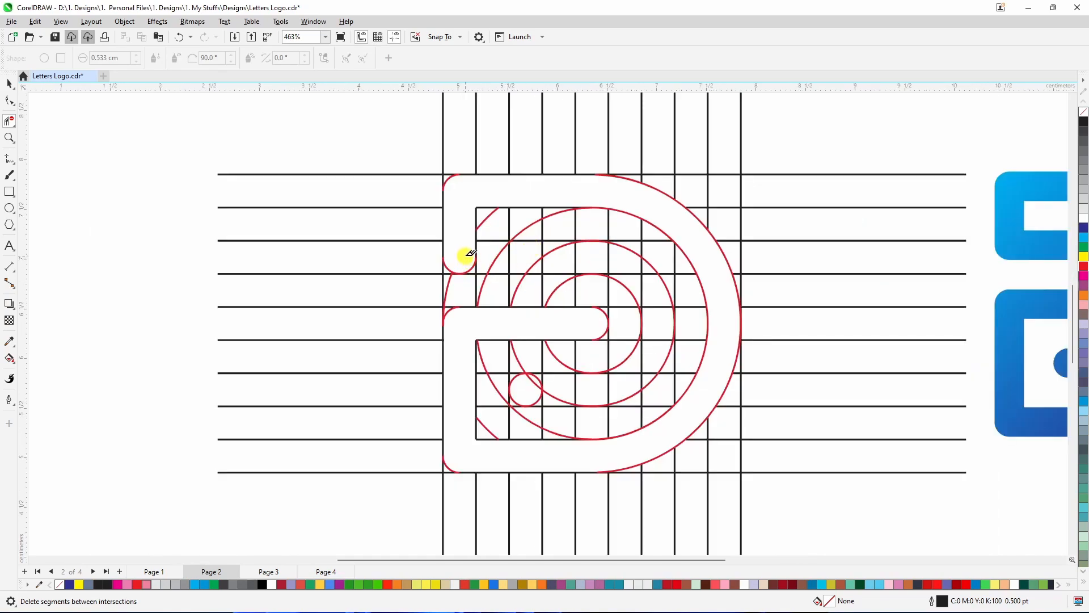
left_click(516, 255)
left_click(491, 263)
scroll(476, 261, "up", 3)
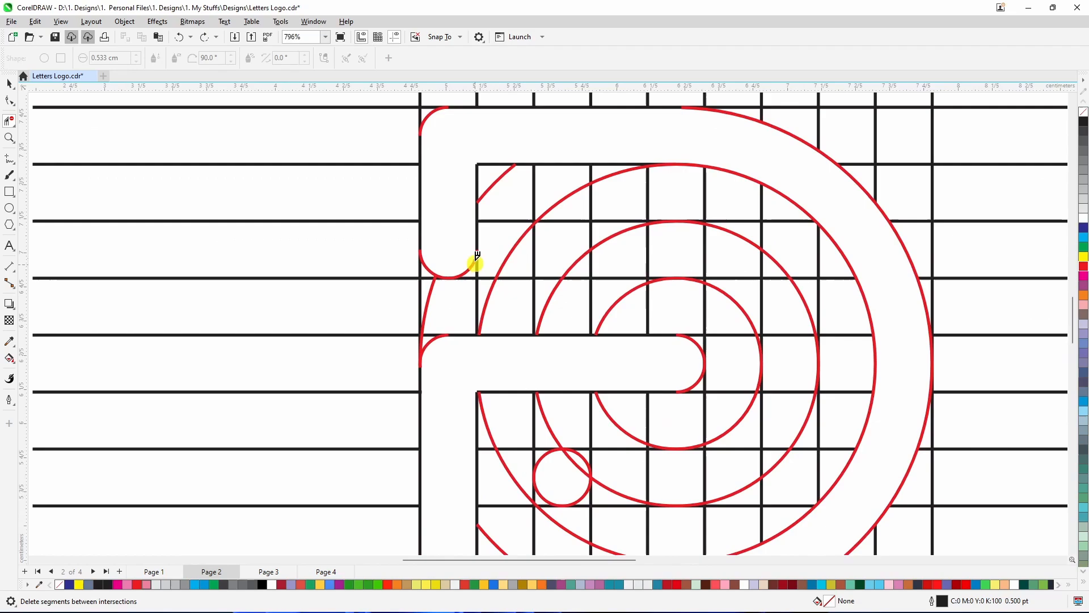
left_click(477, 228)
left_click(477, 254)
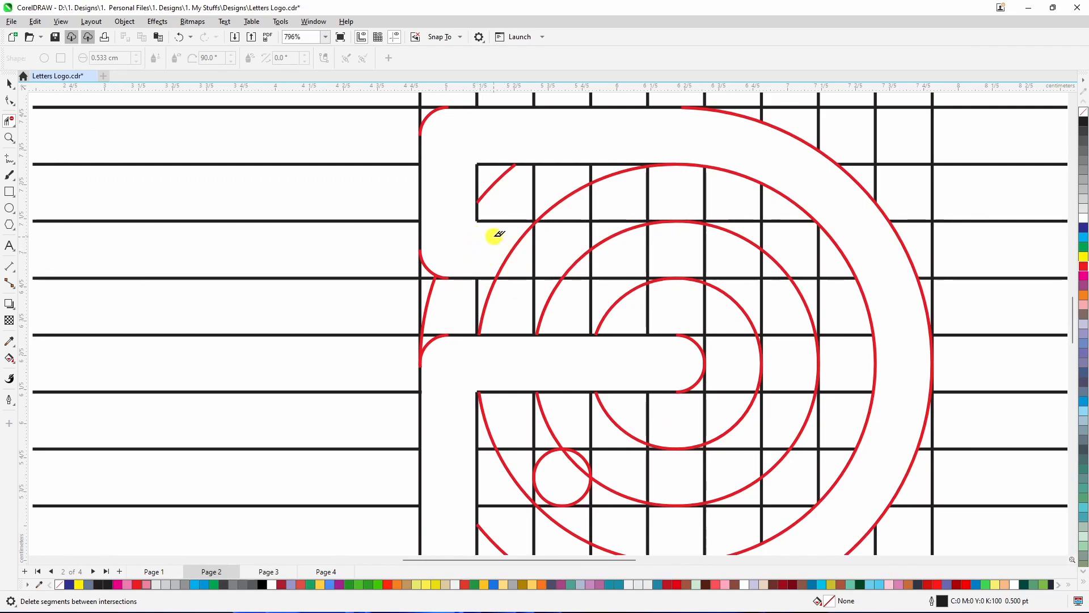
left_click_drag(494, 235, 723, 253)
Step: Trim the third circle's leftover arc just before its topmost point under the third horizontal line
scroll(562, 245, "down", 1)
scroll(579, 246, "up", 3)
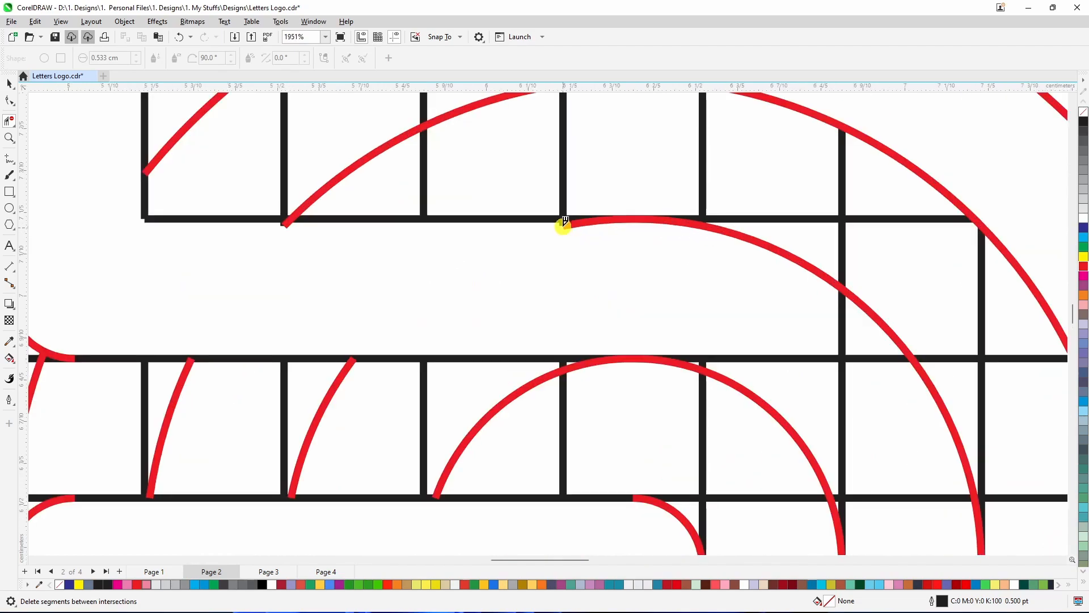
left_click(564, 220)
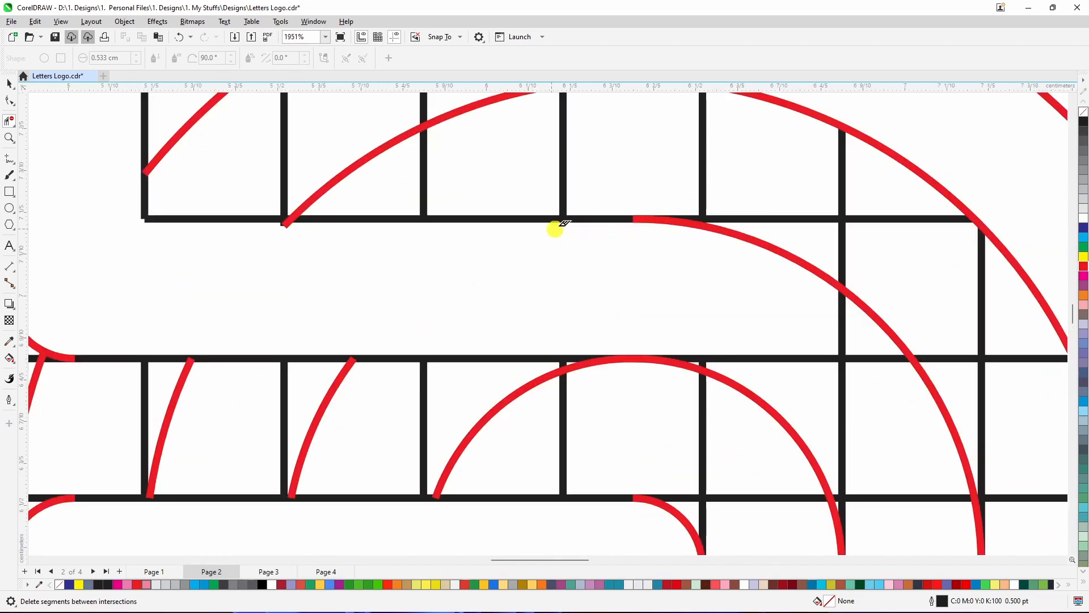
Step: Clear the fourth horizontal and seventh vertical line pieces between the third and fourth circles, including the stub near the sixth vertical line
scroll(481, 227, "down", 1)
scroll(481, 227, "down", 2)
scroll(671, 323, "up", 1)
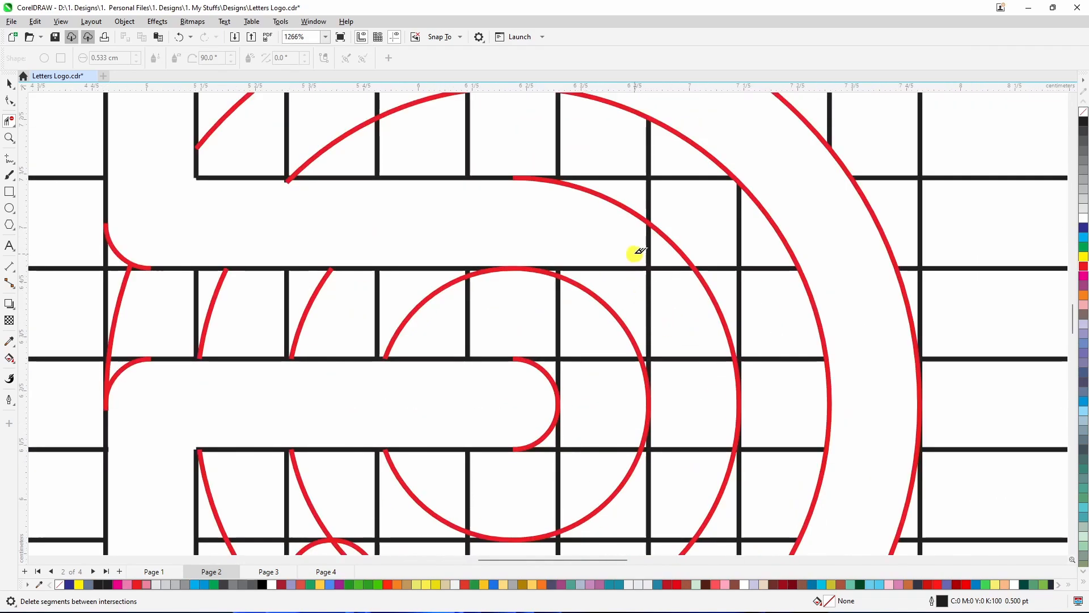
left_click_drag(636, 254, 665, 285)
left_click_drag(544, 257, 562, 269)
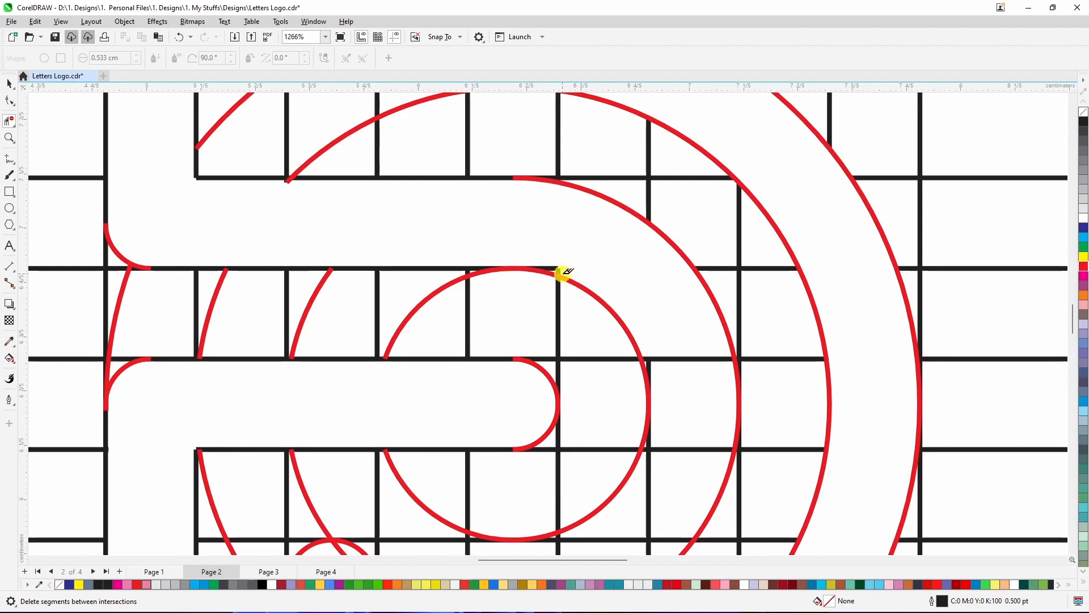
scroll(559, 268, "up", 1)
scroll(559, 267, "up", 3)
left_click_drag(542, 231, 573, 266)
Step: Clear the fifth and sixth horizontal line pieces and the remaining seventh vertical line pieces between the third and fourth circles
scroll(568, 261, "down", 5)
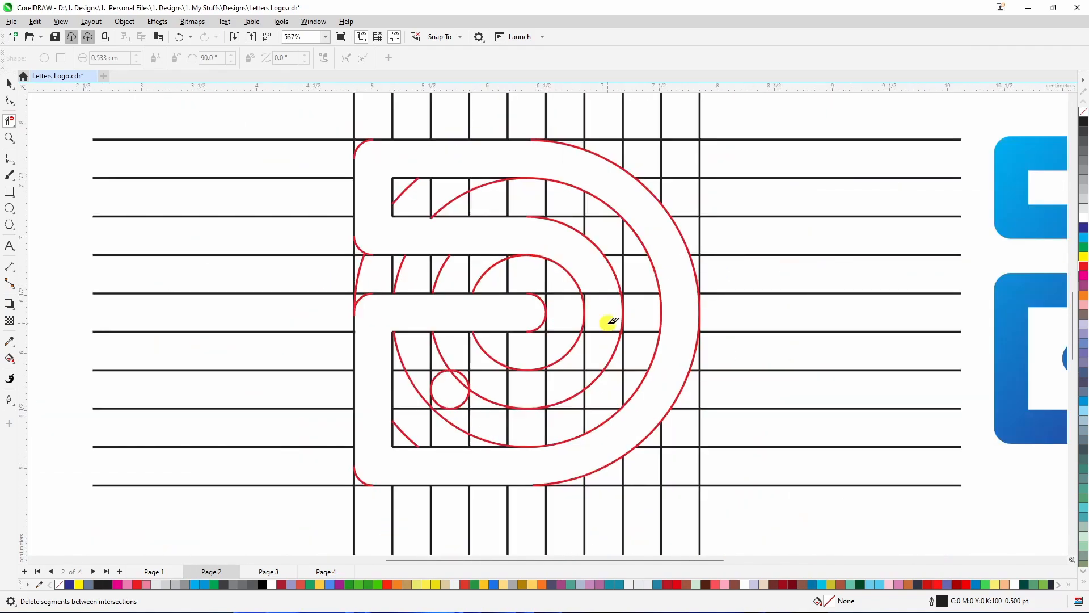
scroll(596, 304, "up", 2)
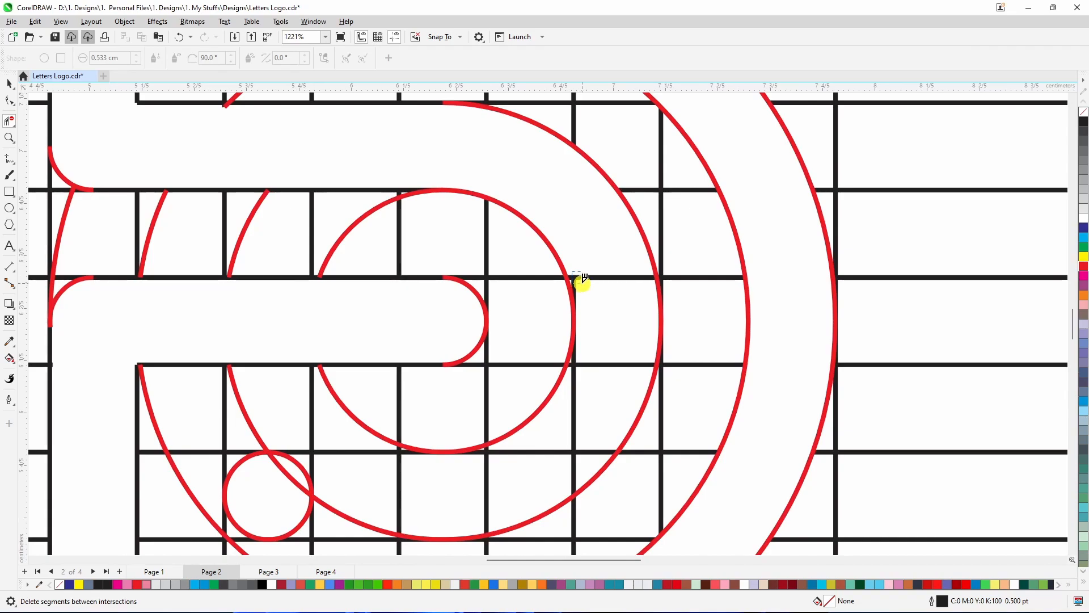
left_click(583, 277)
left_click(590, 364)
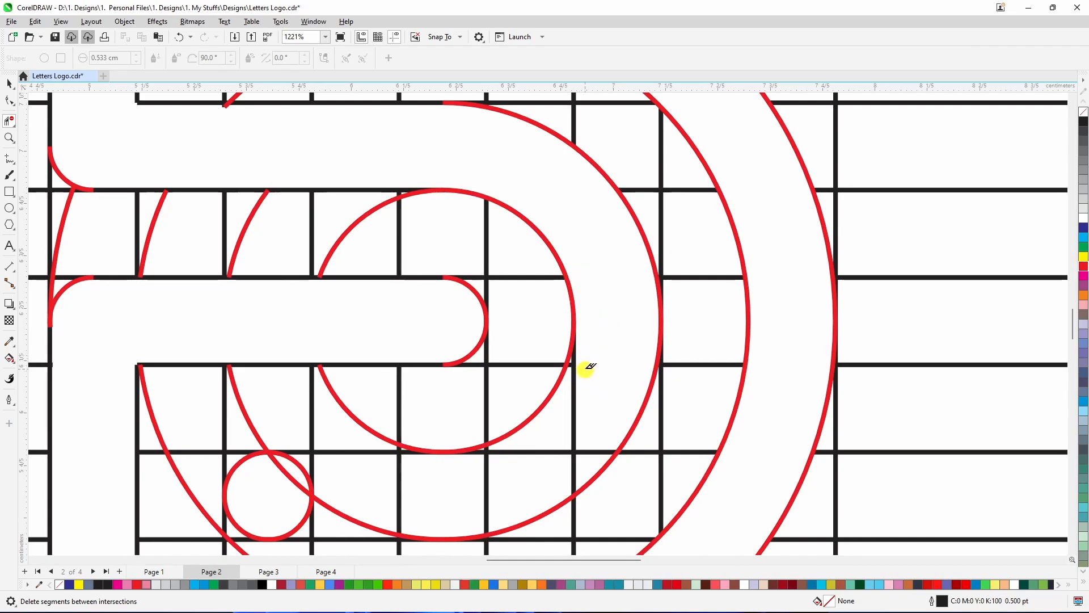
left_click(574, 374)
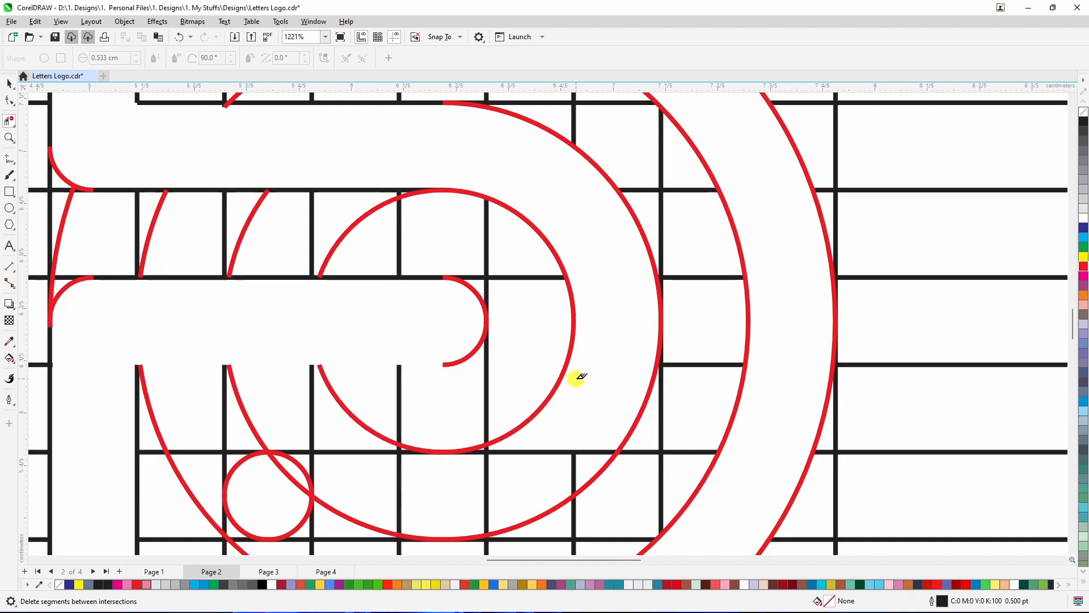
key("ctrl+z")
left_click(575, 366)
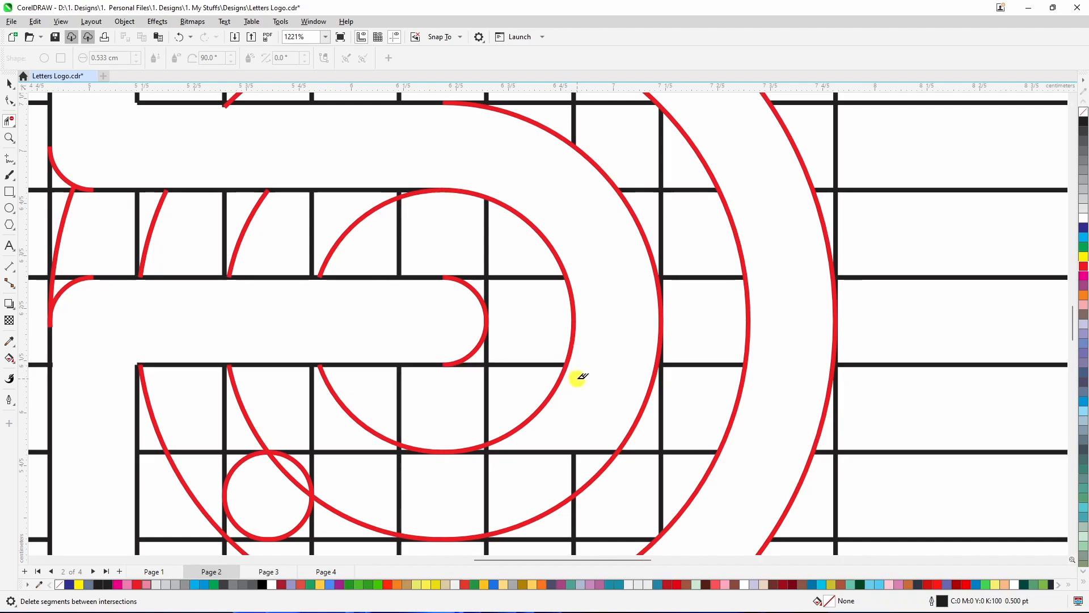
Step: Clear the band between the seventh and eighth horizontal lines up to the small circle's outer half, and trim the third circle's leftover arc at its lowest point
scroll(579, 377, "down", 2)
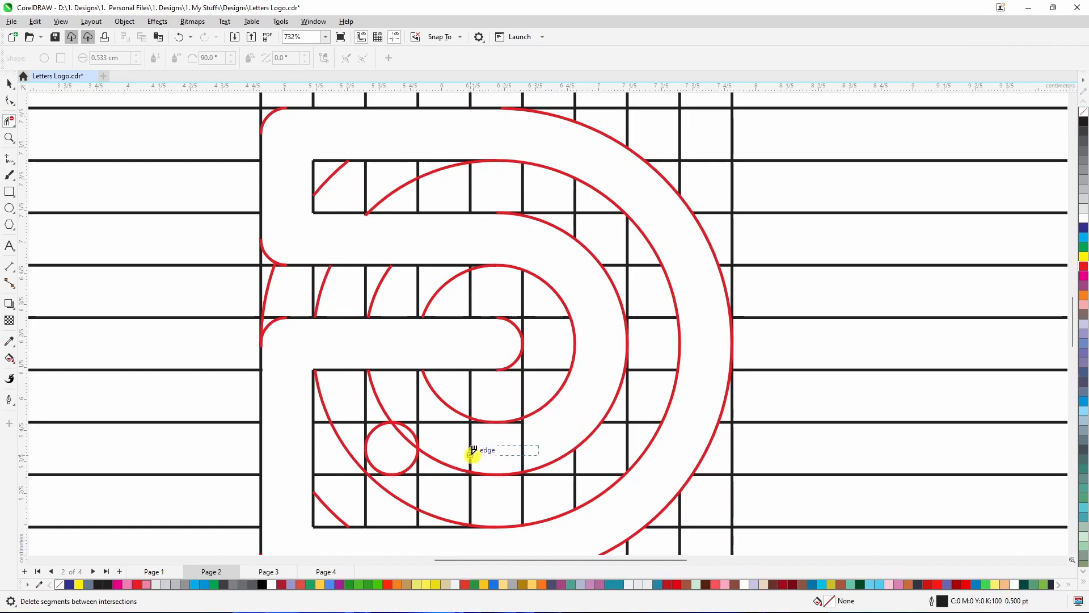
left_click_drag(472, 452, 405, 452)
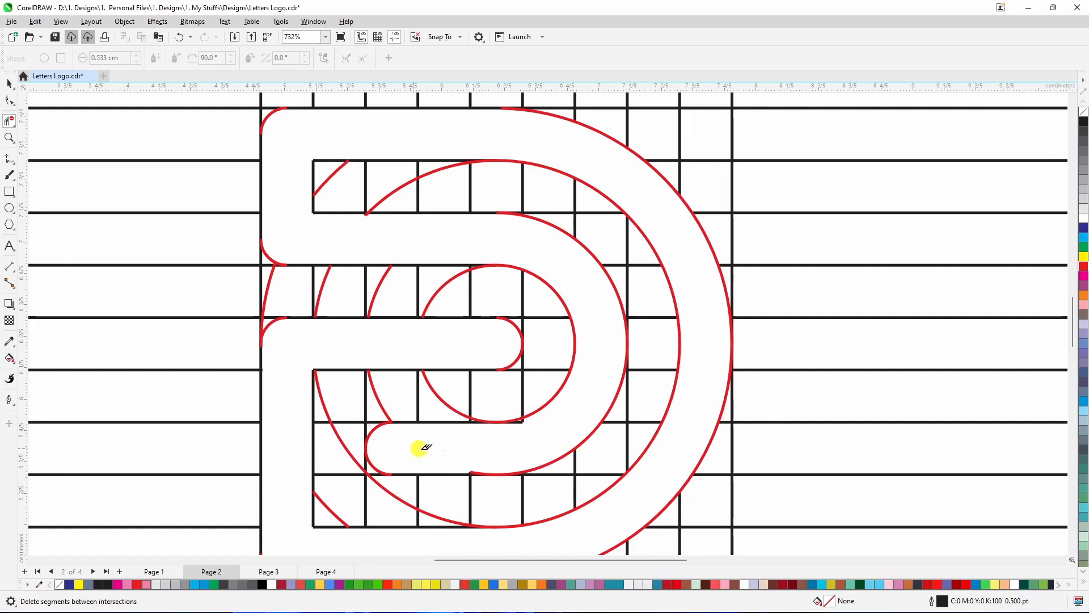
scroll(482, 479, "up", 3)
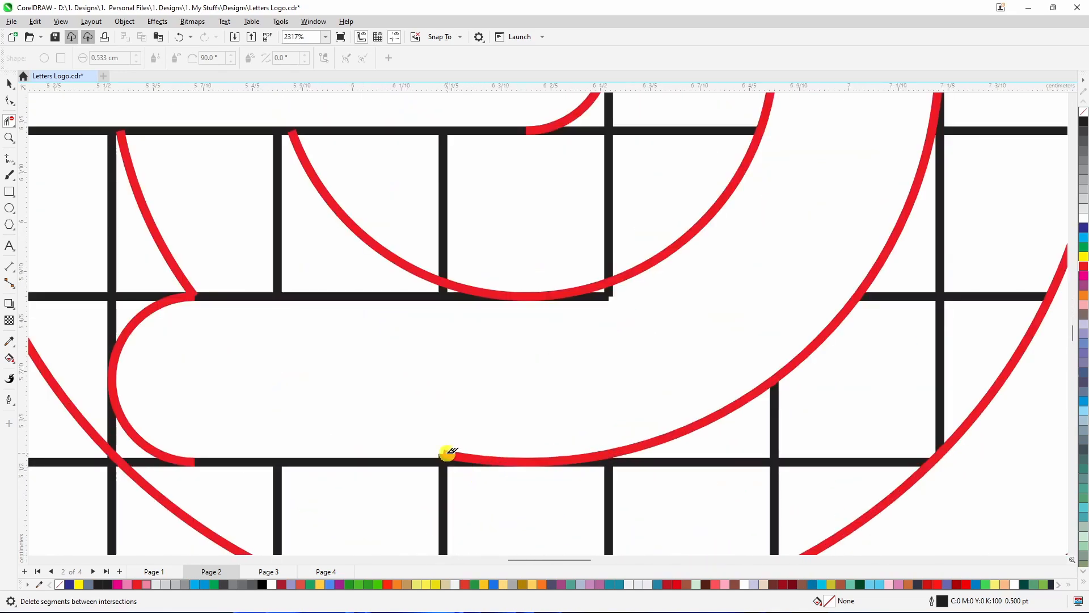
left_click(446, 453)
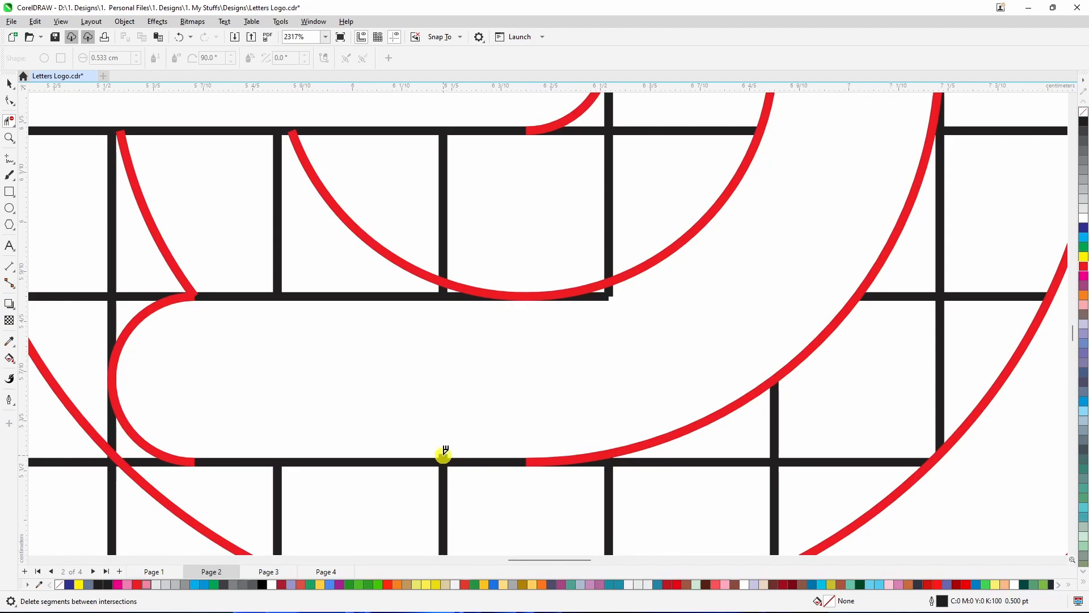
Step: Remove the leftover line stub outside the fourth circle where the sixth vertical line meets the seventh horizontal line
scroll(569, 360, "down", 1)
scroll(513, 431, "up", 2)
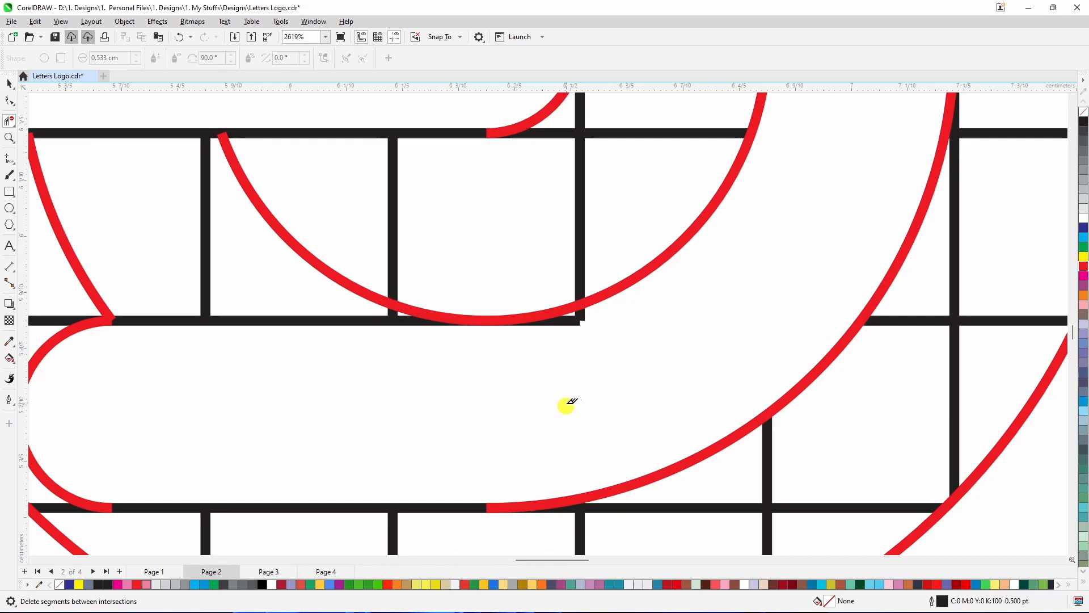
left_click_drag(602, 331, 579, 317)
Step: Remove the leftover stub below the third horizontal line at the third vertical line
scroll(486, 420, "down", 5)
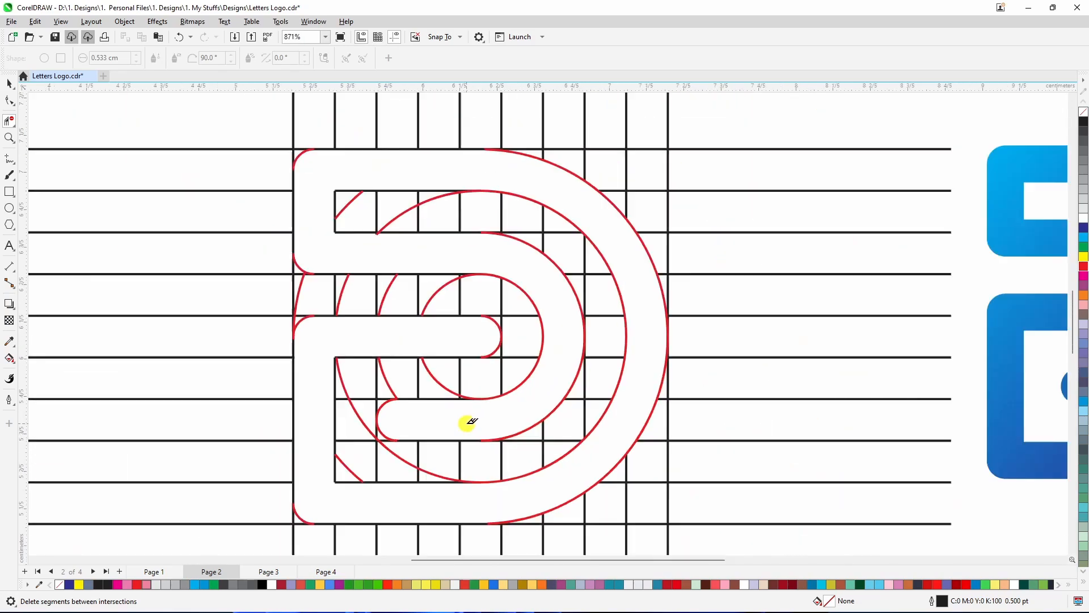
scroll(472, 421, "down", 2)
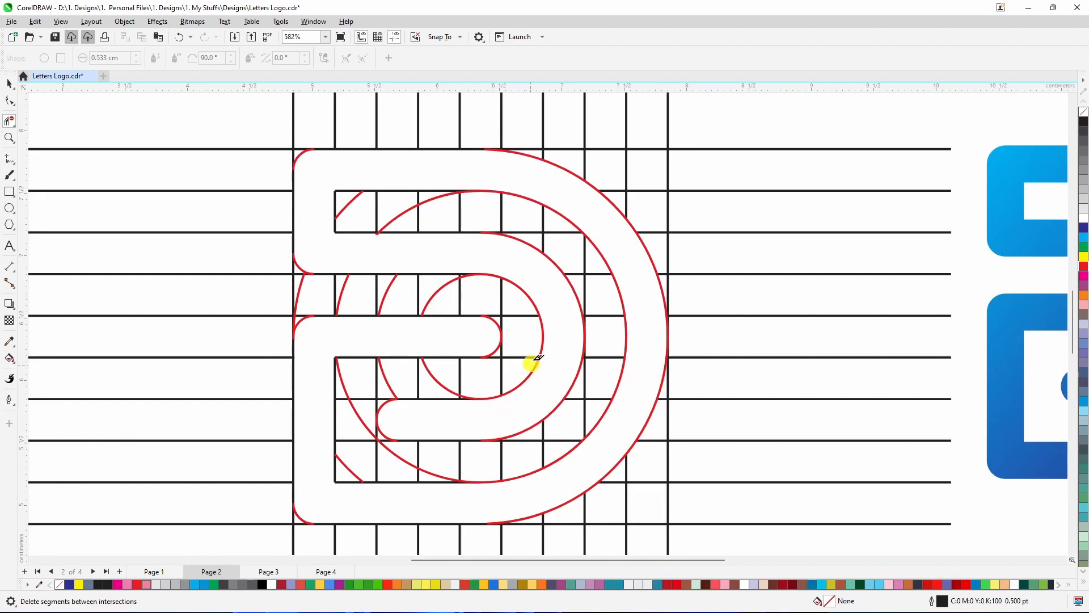
scroll(530, 358, "down", 1)
scroll(391, 253, "up", 3)
scroll(400, 253, "up", 6)
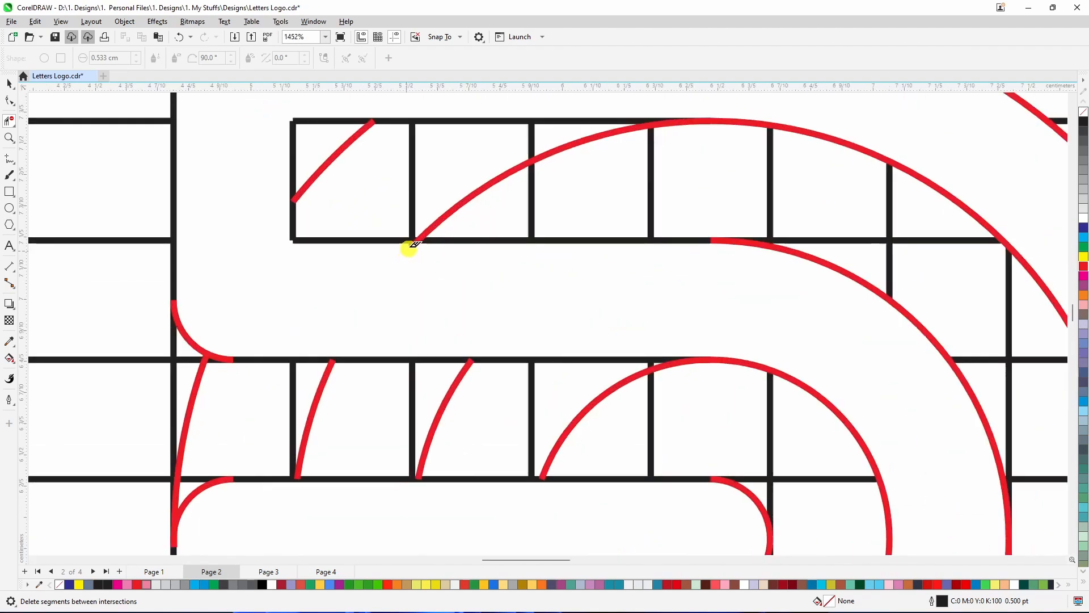
left_click_drag(396, 245, 424, 256)
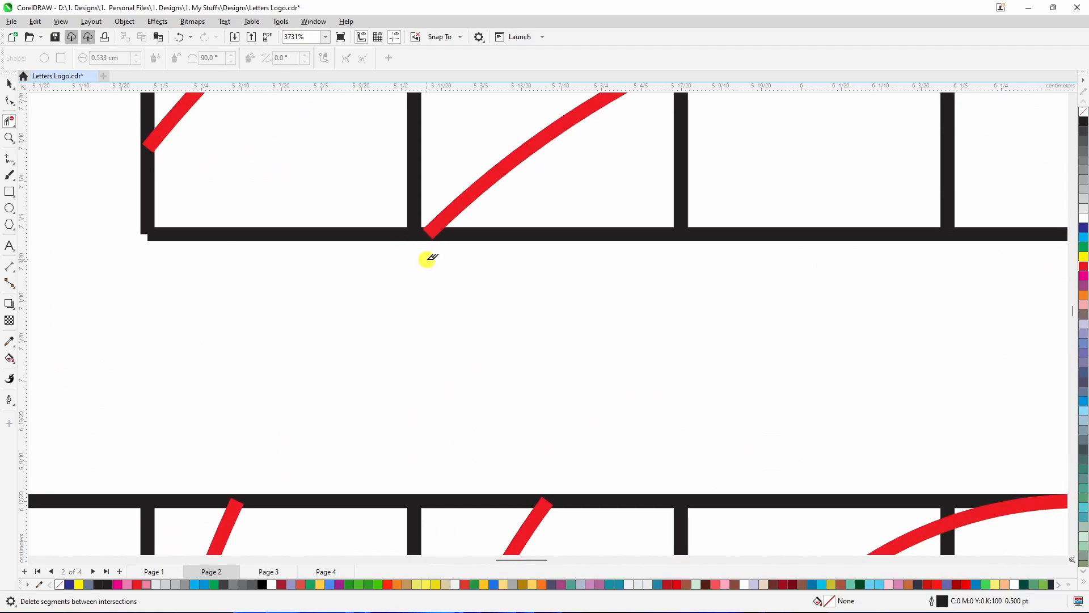
Step: Fill the enclosed D outline on the trimmed grid with a slate-blue colour using Smart Fill
scroll(423, 255, "down", 7)
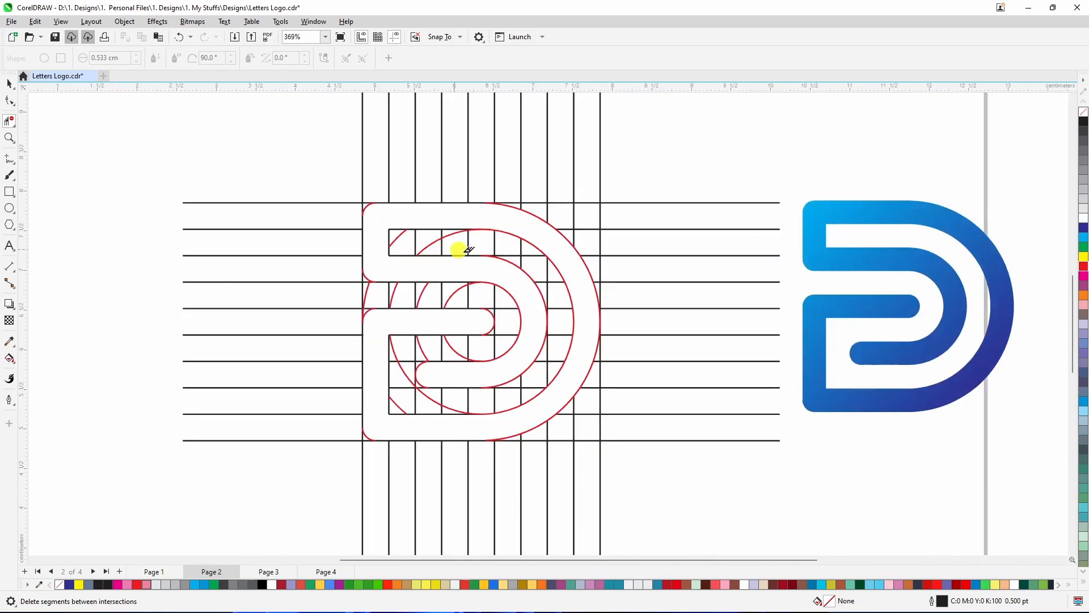
scroll(493, 375, "up", 1)
scroll(406, 437, "up", 1)
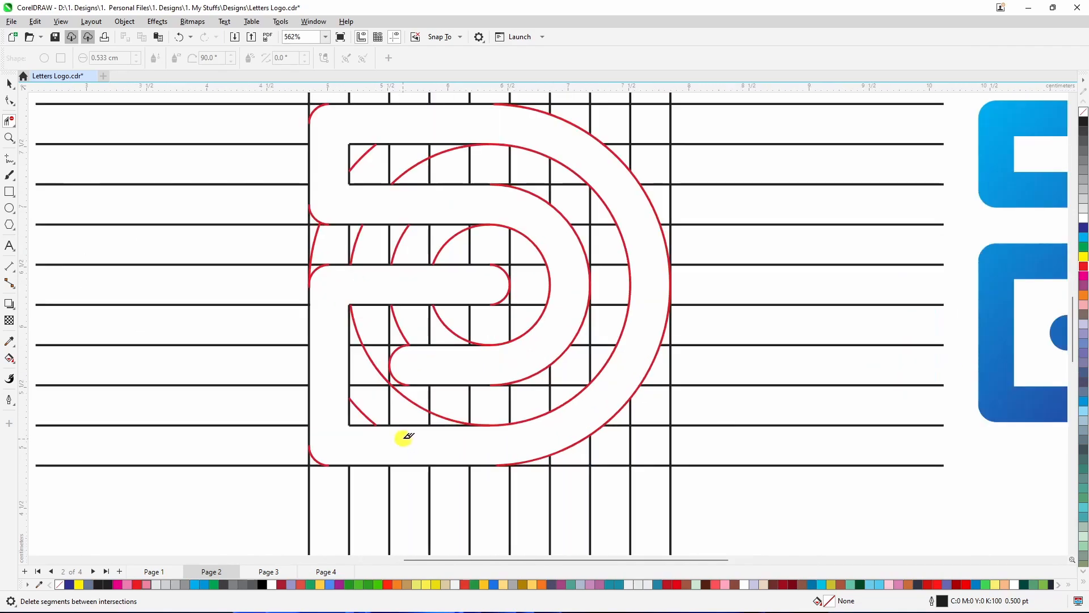
scroll(413, 435, "down", 1)
scroll(420, 216, "up", 1)
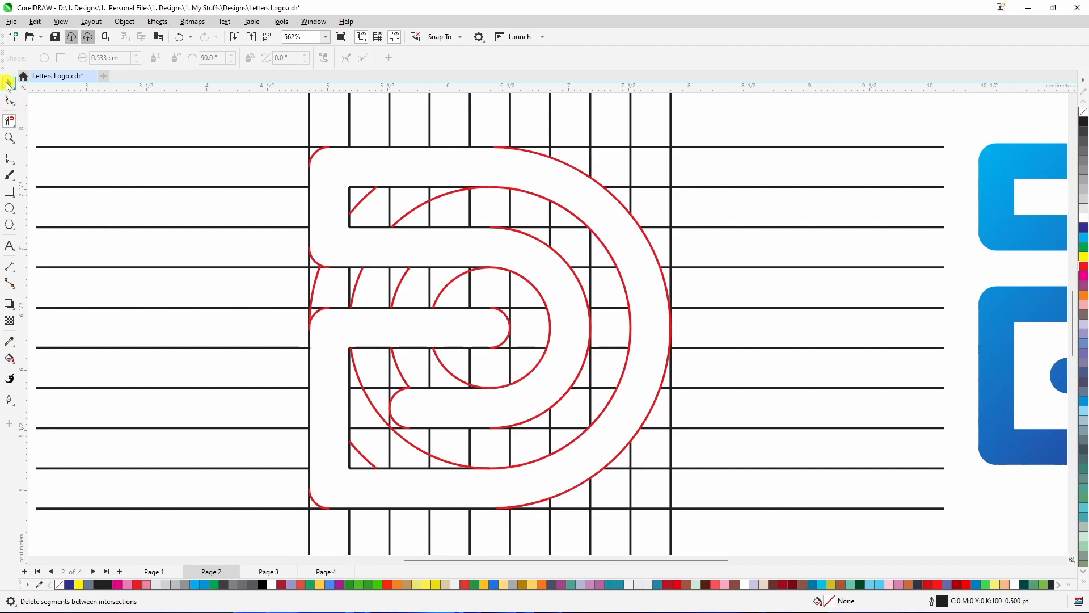
left_click(8, 85)
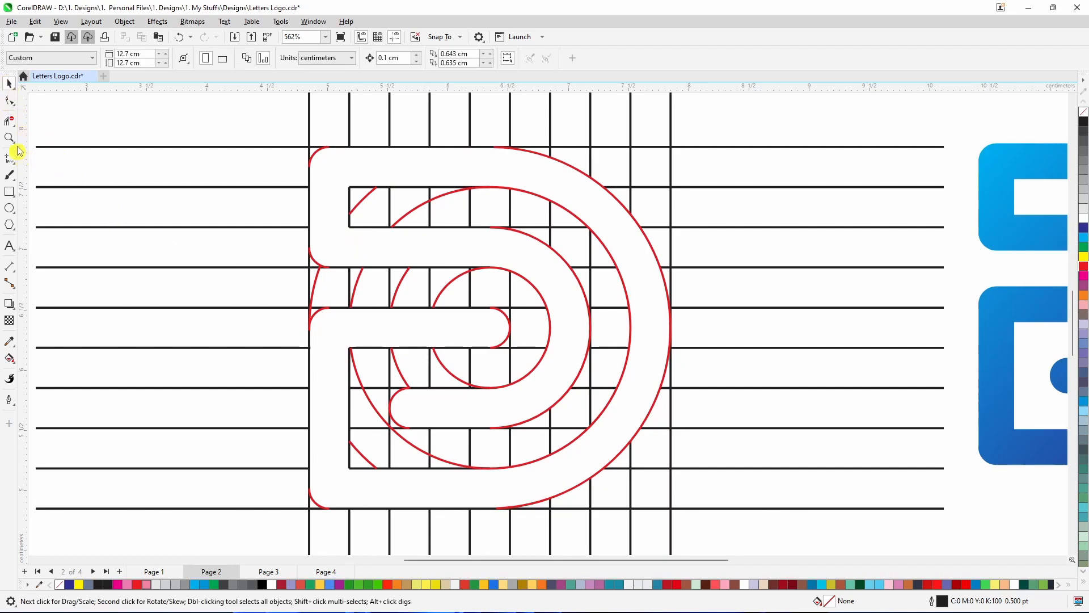
left_click(14, 364)
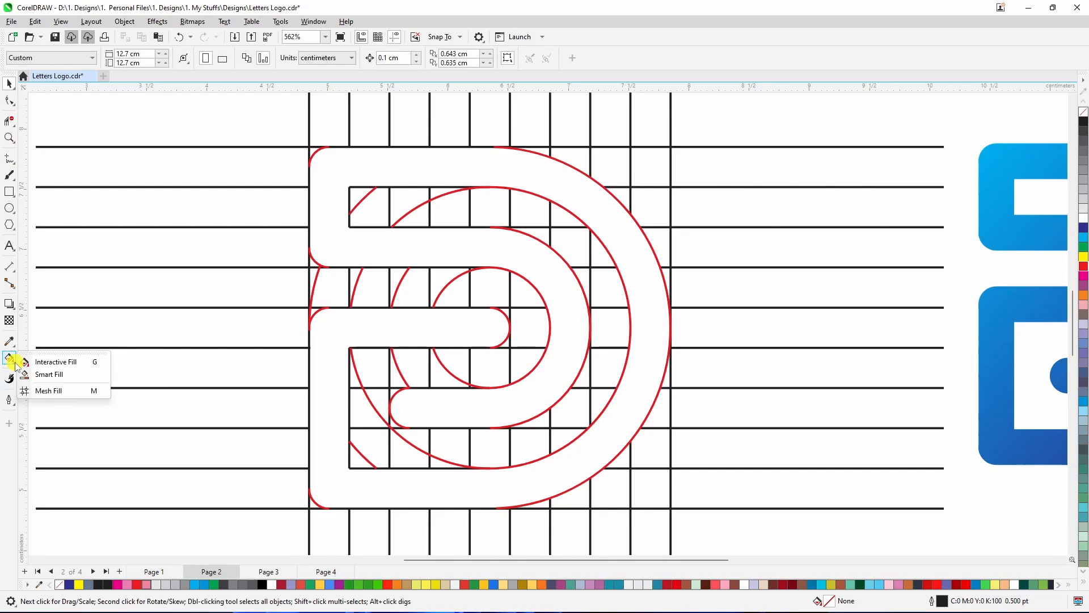
left_click(45, 375)
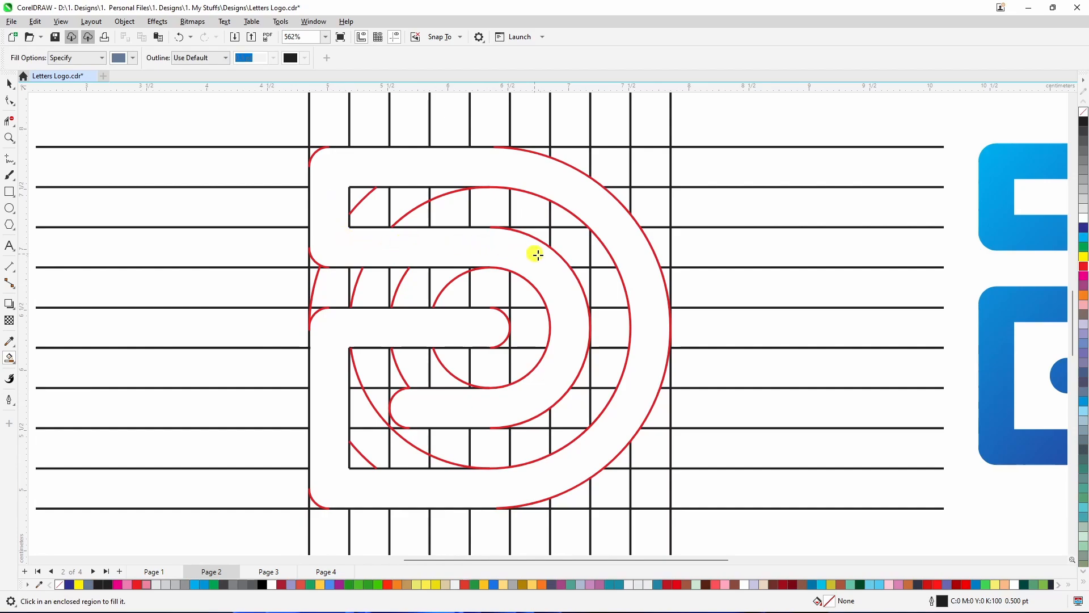
left_click(333, 195)
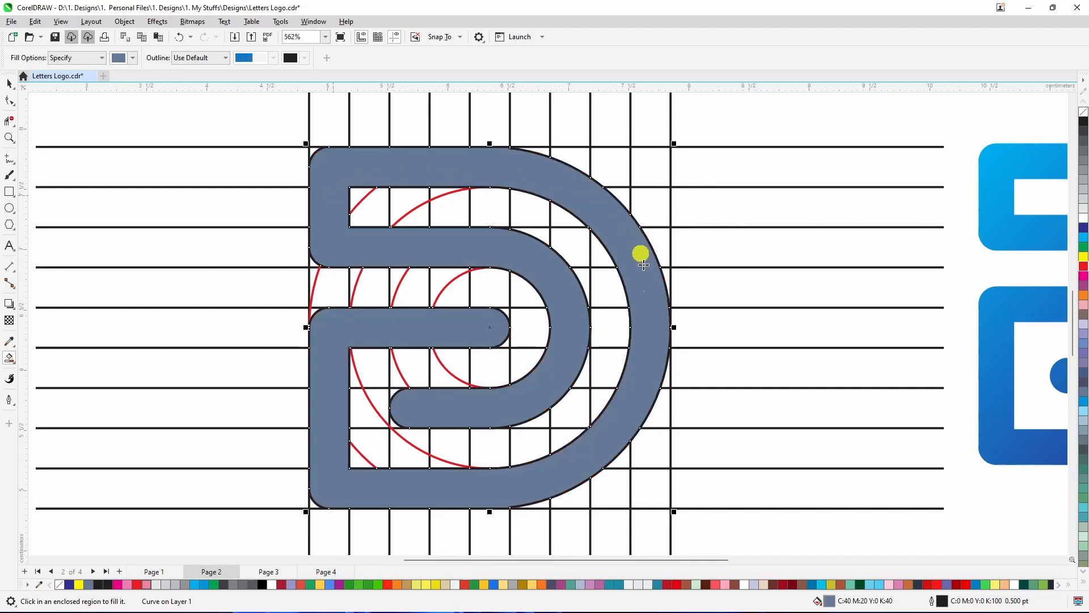
scroll(494, 295, "down", 1)
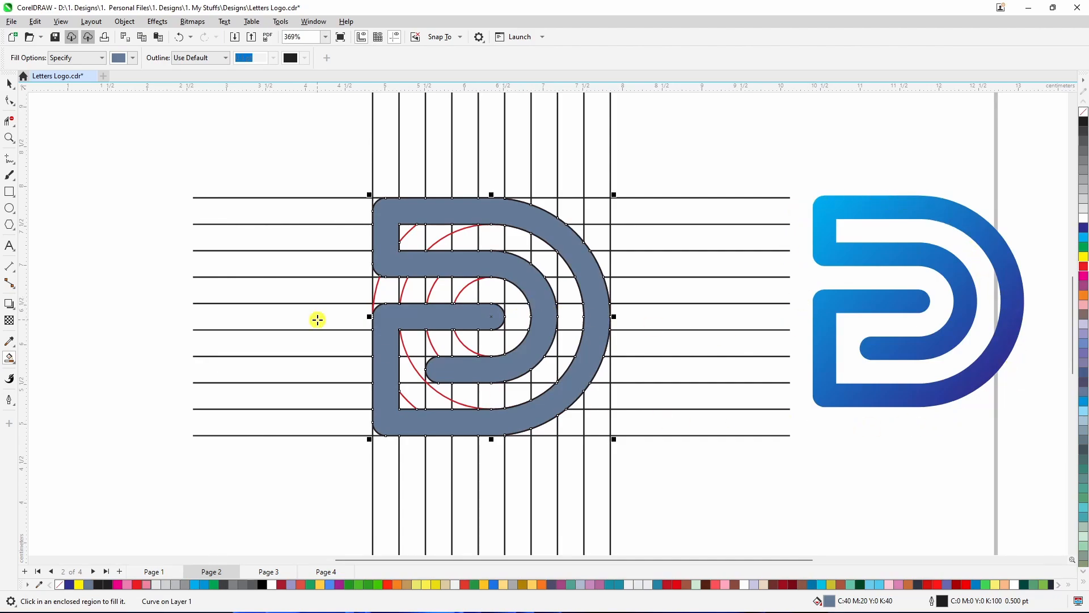
Step: Separate the filled D from the construction grid by cutting it, moving the grid off the page, and pasting the D back
left_click(6, 84)
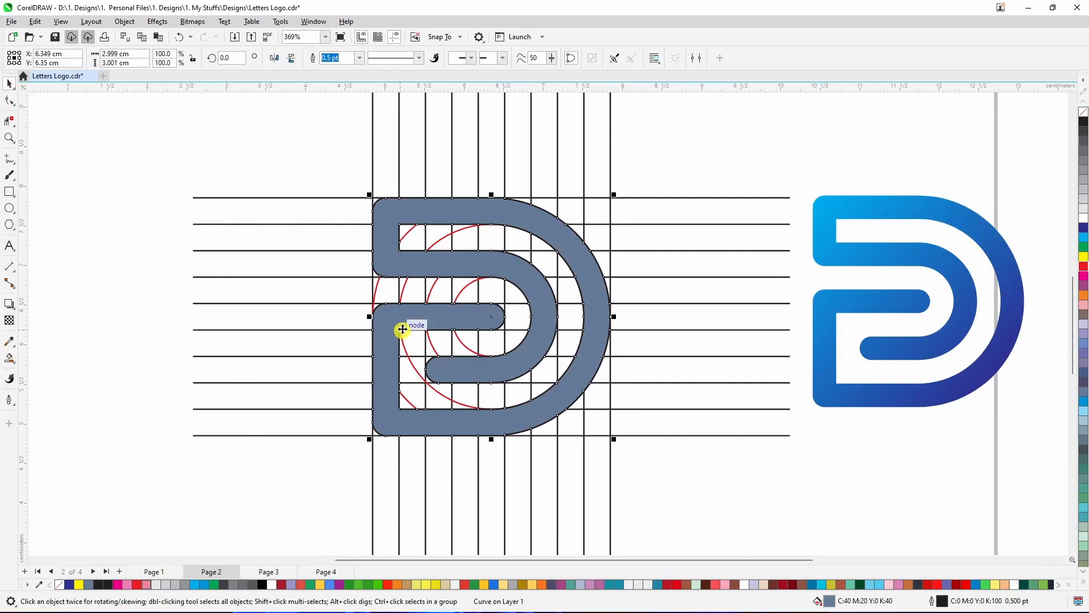
right_click(388, 364)
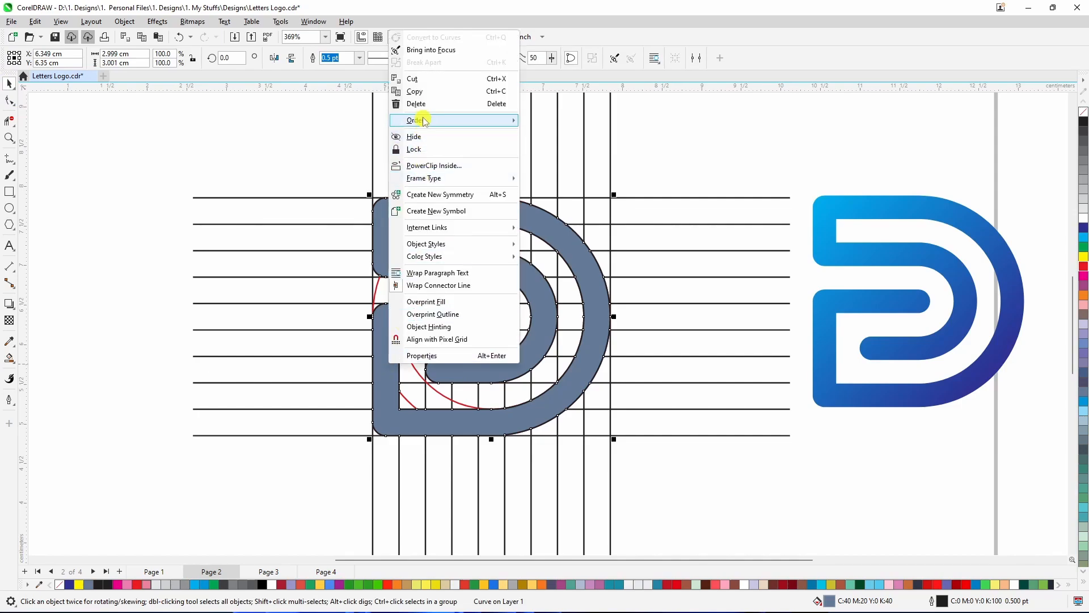
left_click(422, 80)
scroll(499, 326, "down", 3)
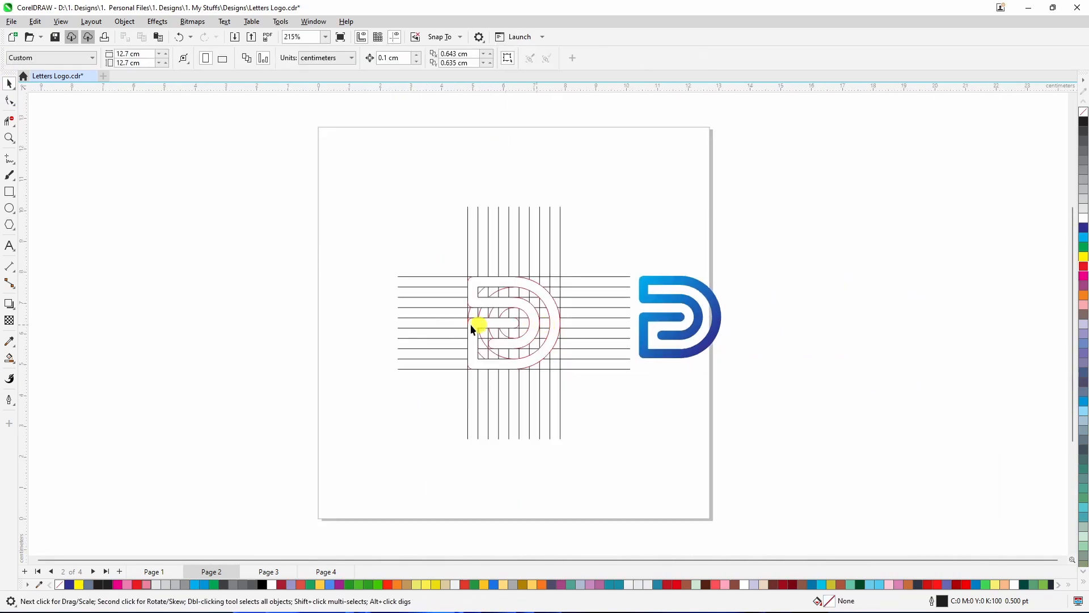
left_click_drag(622, 438, 640, 450)
left_click_drag(517, 320, 202, 304)
left_click(443, 376)
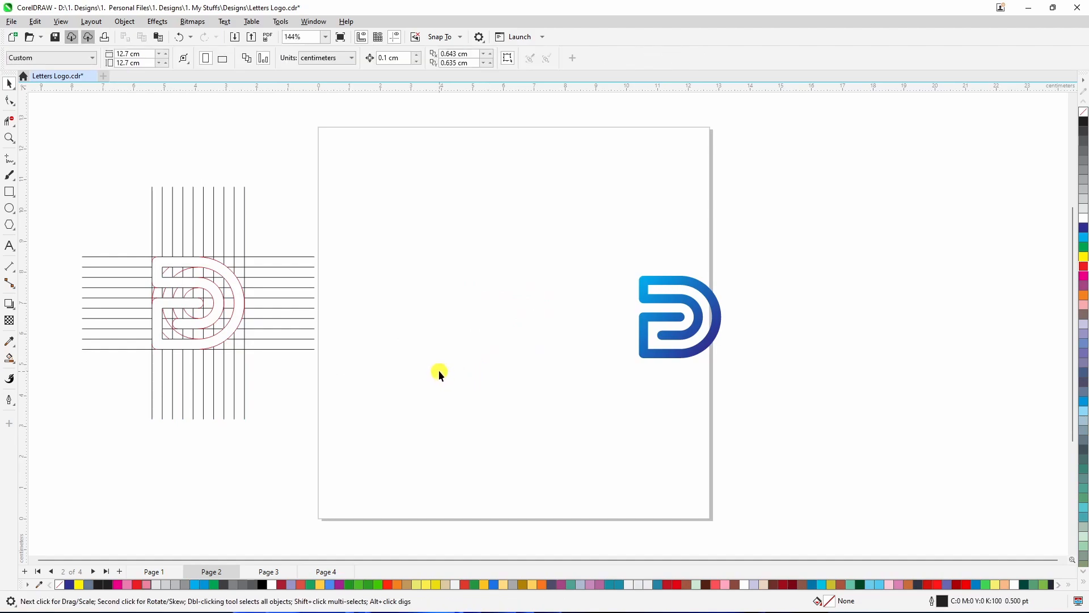
right_click(440, 300)
left_click(468, 387)
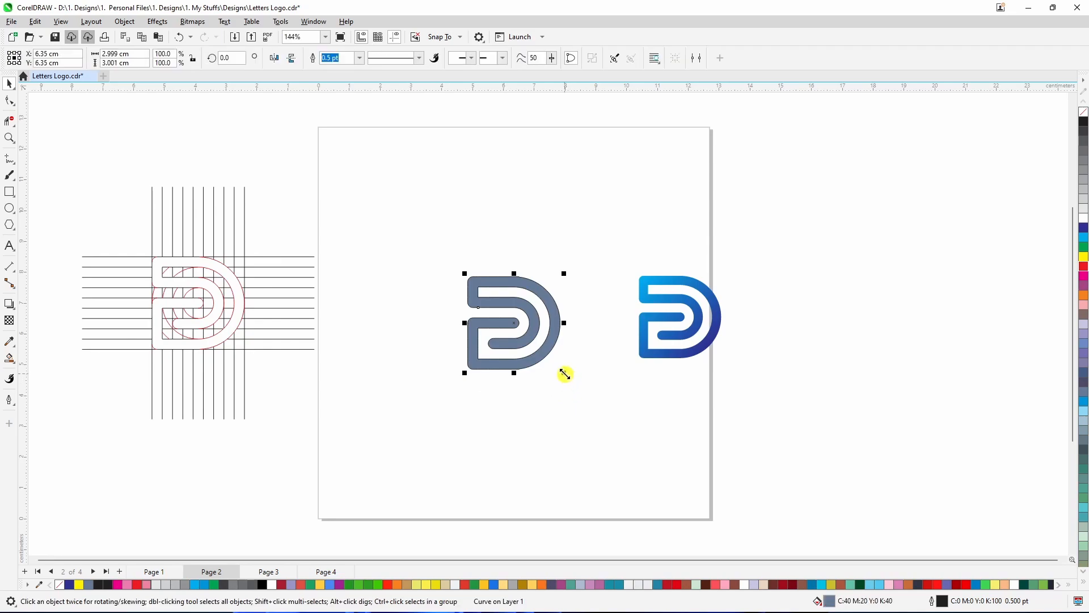
Step: Enlarge the D shape about its centre to about 5.41 cm wide and remove its outline
left_click_drag(564, 374, 601, 410)
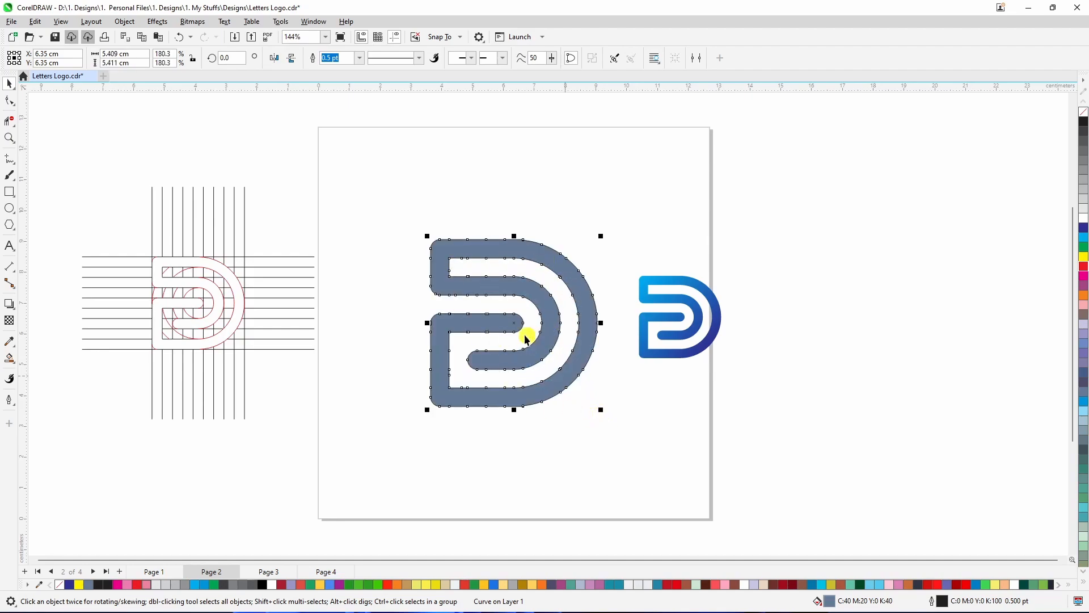
right_click(1083, 114)
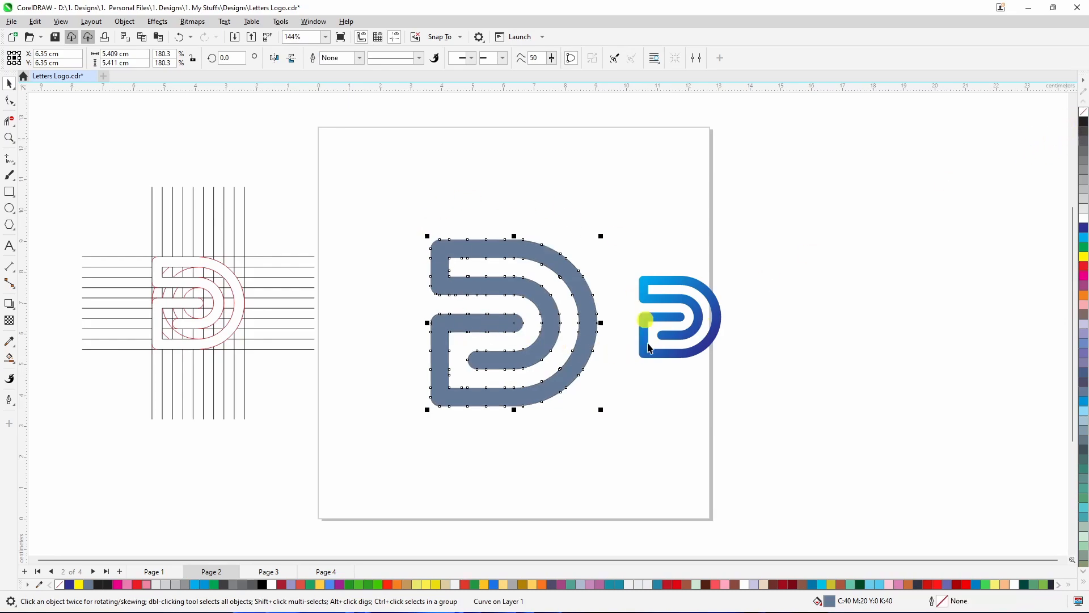
left_click(659, 439)
Step: Delete the stray nodes forming a notch on the D's upper outer edge, where the straight bar meets the curve
scroll(503, 341, "up", 3)
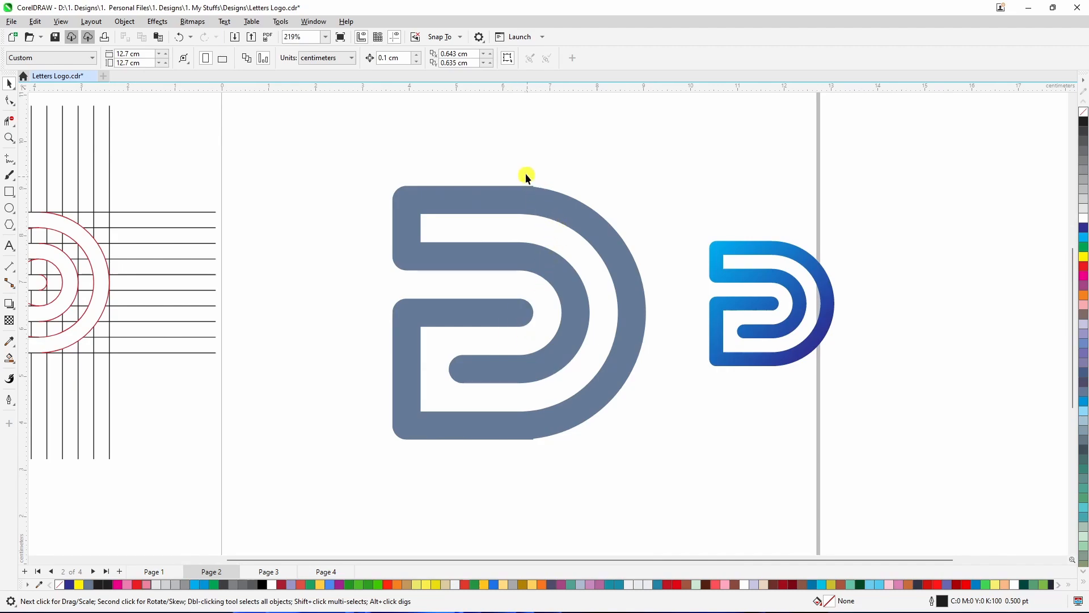
scroll(524, 172, "up", 6)
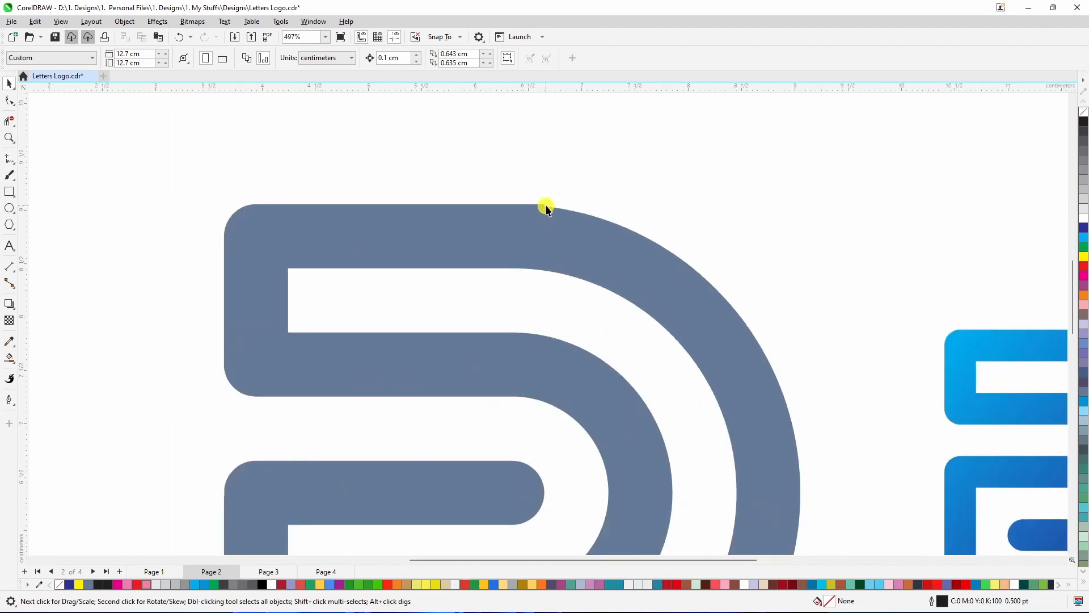
left_click(538, 215)
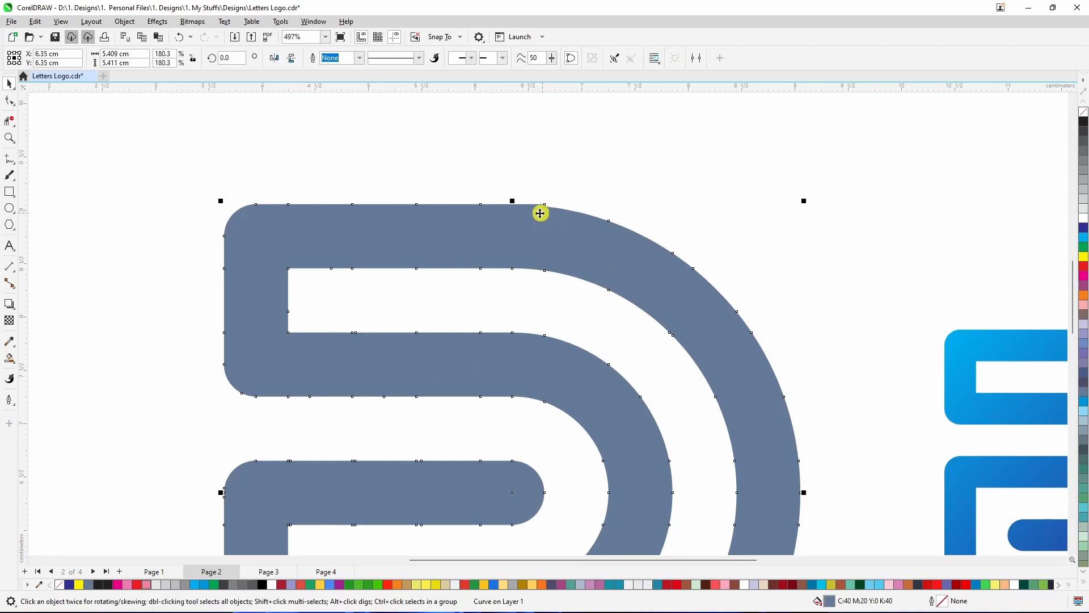
scroll(546, 210, "up", 4)
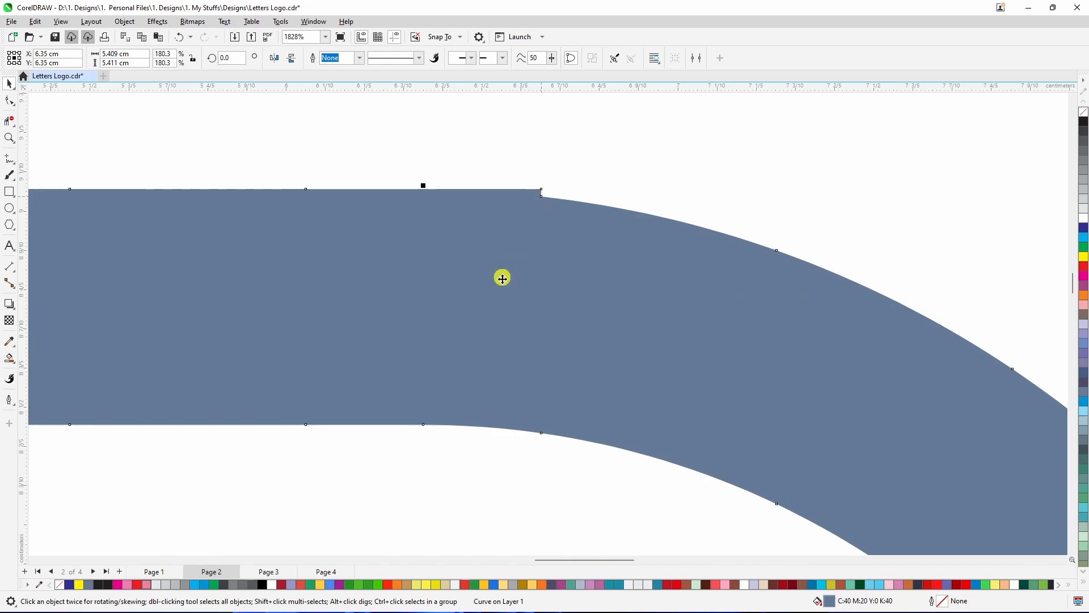
scroll(500, 281, "down", 1)
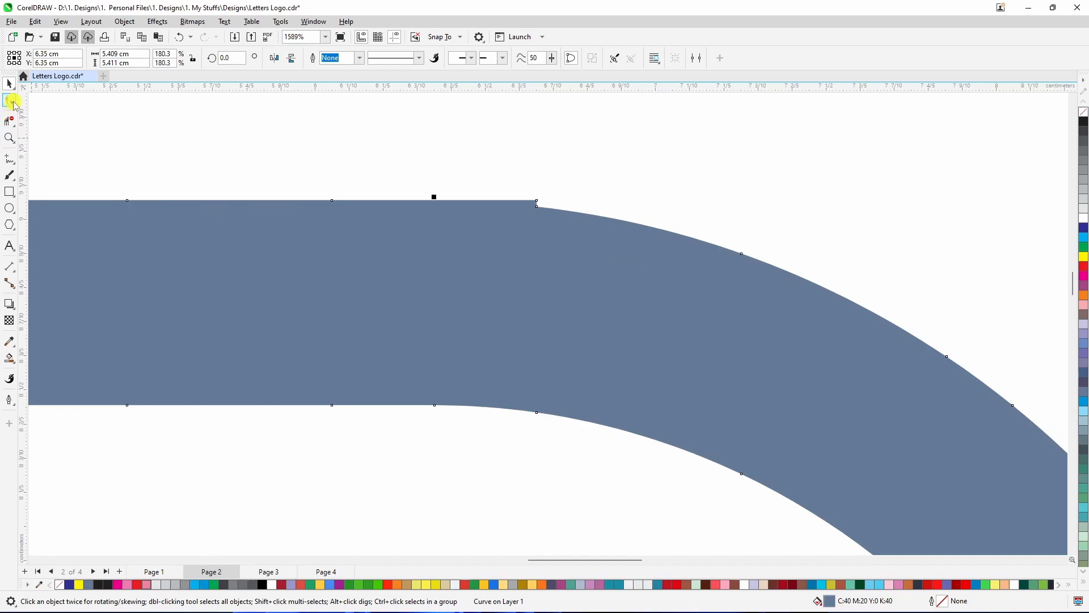
left_click(10, 101)
left_click_drag(536, 201, 560, 246)
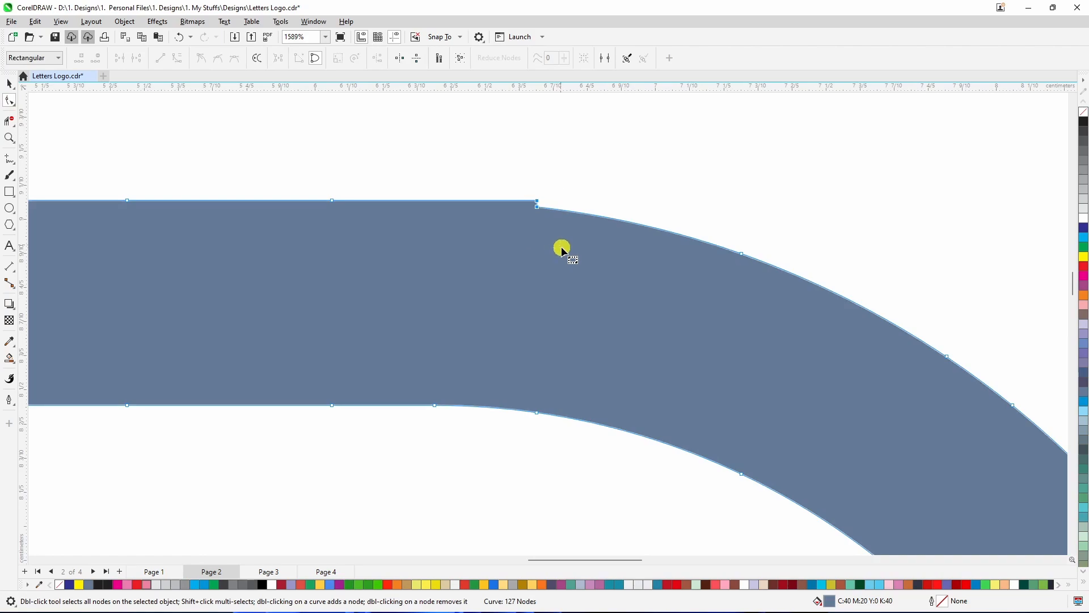
key("Delete")
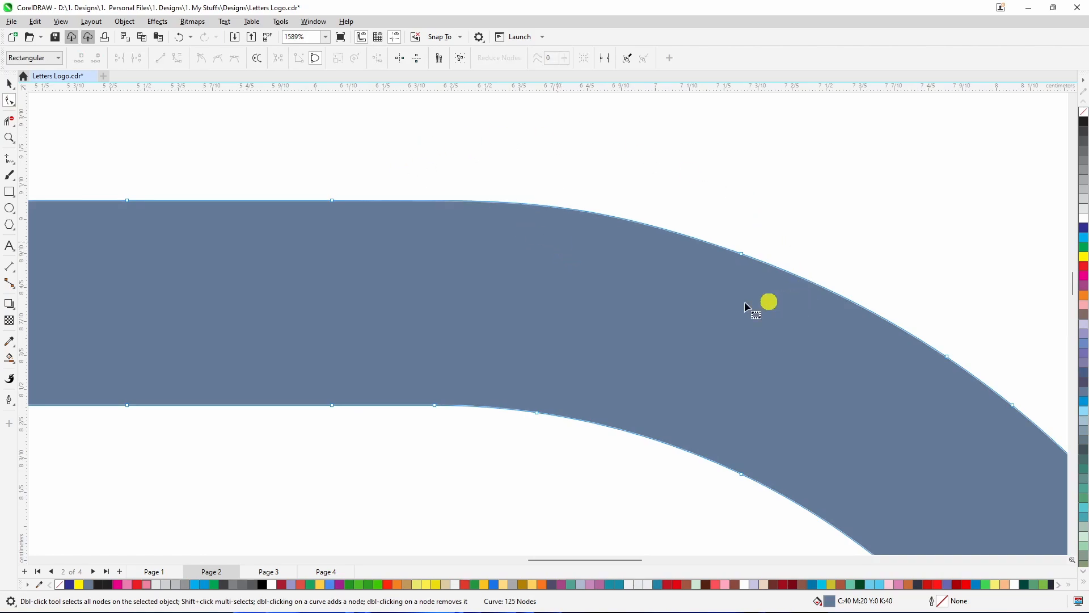
Step: Delete the matching stray nodes on the D's lower outer edge, where the bottom bar meets the curve
scroll(457, 189, "down", 5)
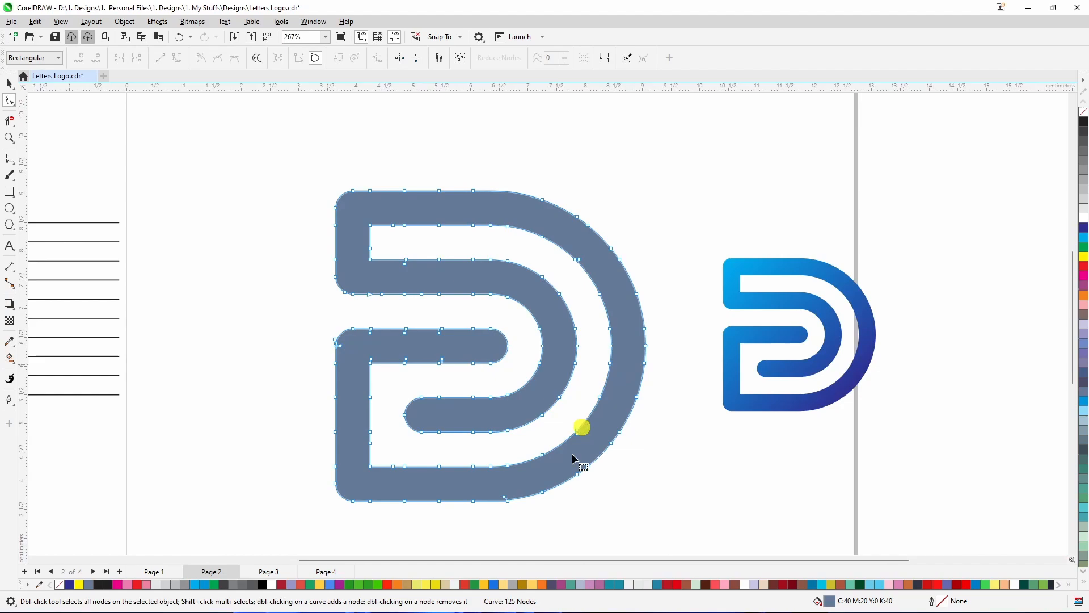
scroll(495, 515, "up", 5)
left_click_drag(545, 498, 497, 451)
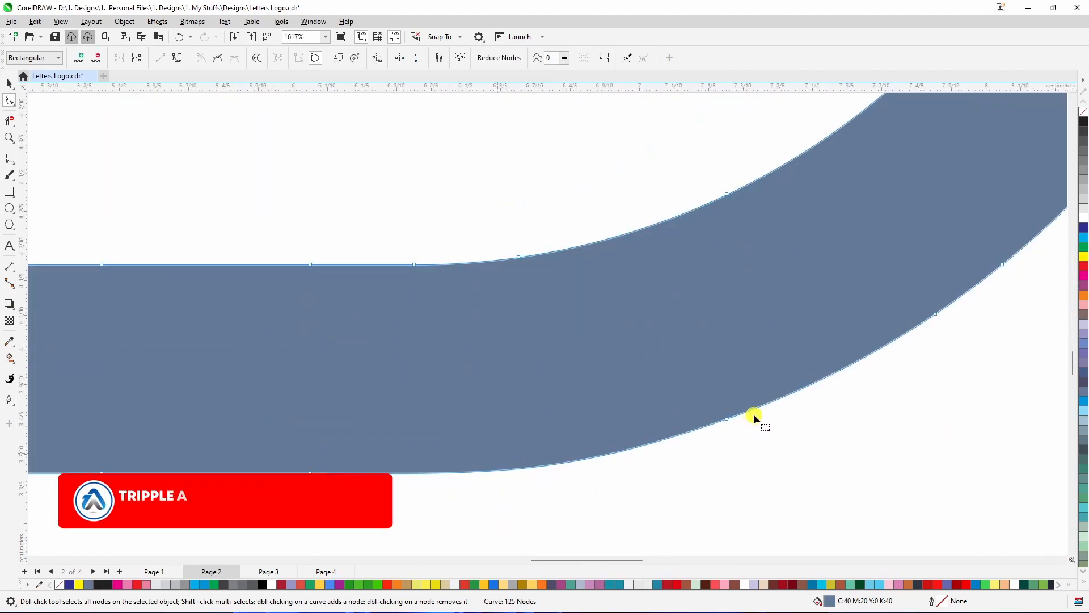
Step: Delete the redundant nodes on the lower-right inner edge of the D's outer band, and deselect the shape
scroll(516, 469, "down", 3)
scroll(549, 480, "down", 2)
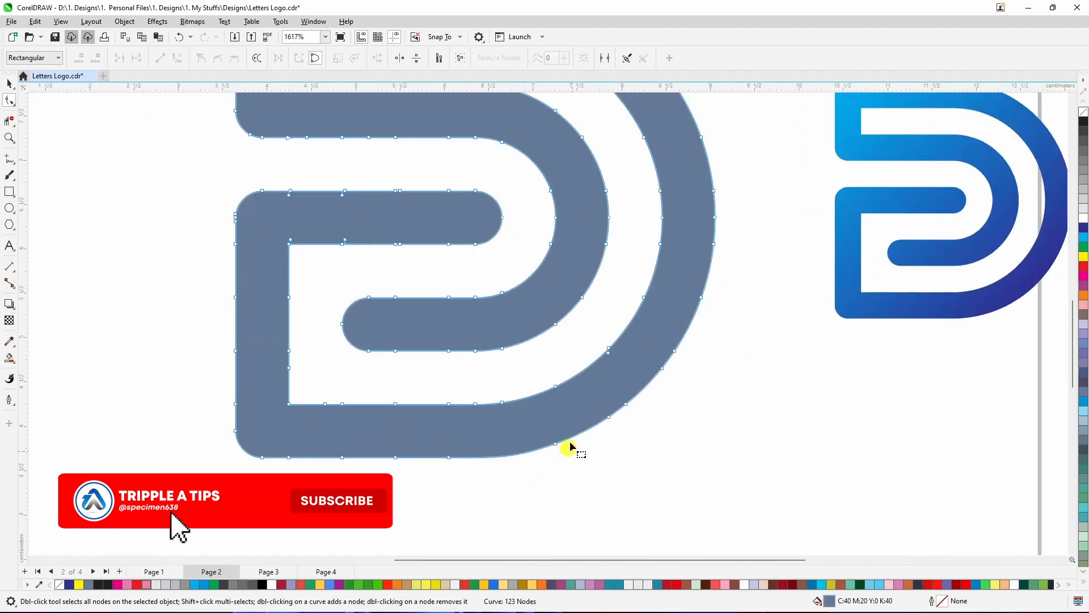
left_click_drag(596, 338, 625, 370)
key("Delete")
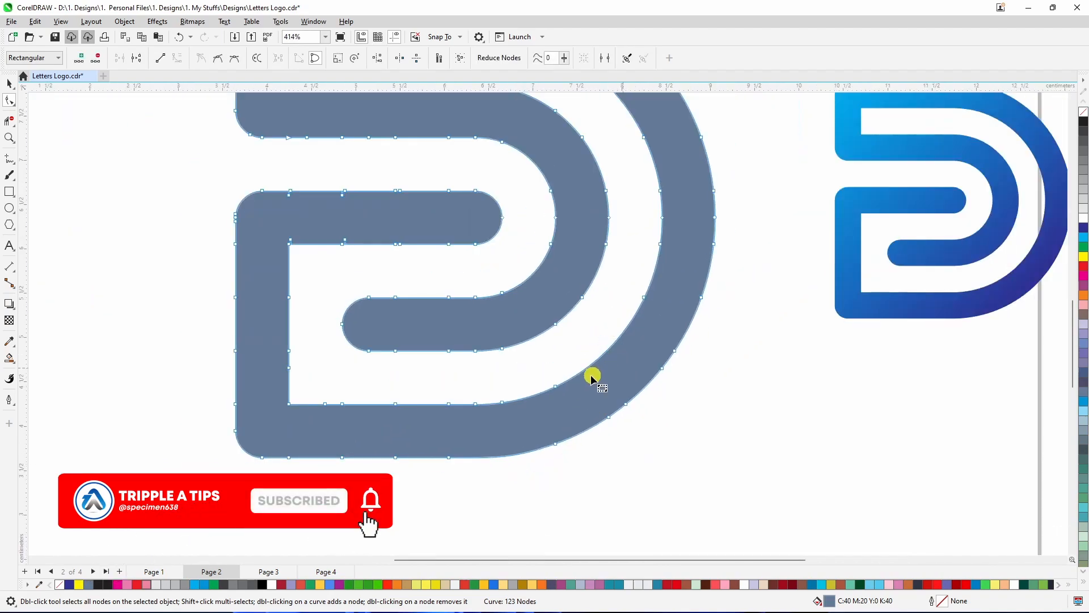
scroll(593, 379, "down", 2)
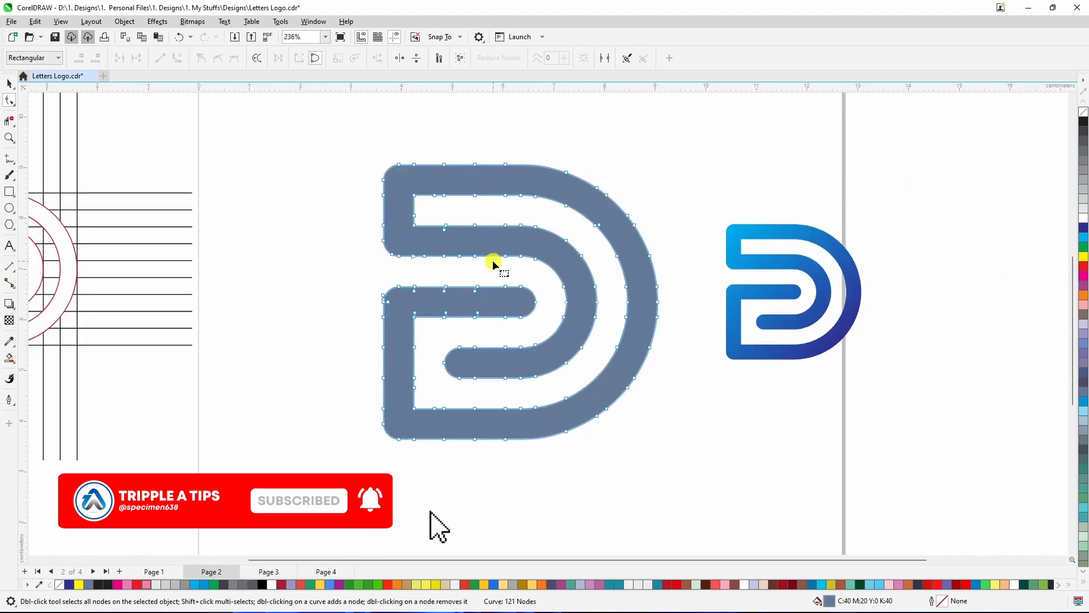
left_click(9, 84)
left_click(280, 241)
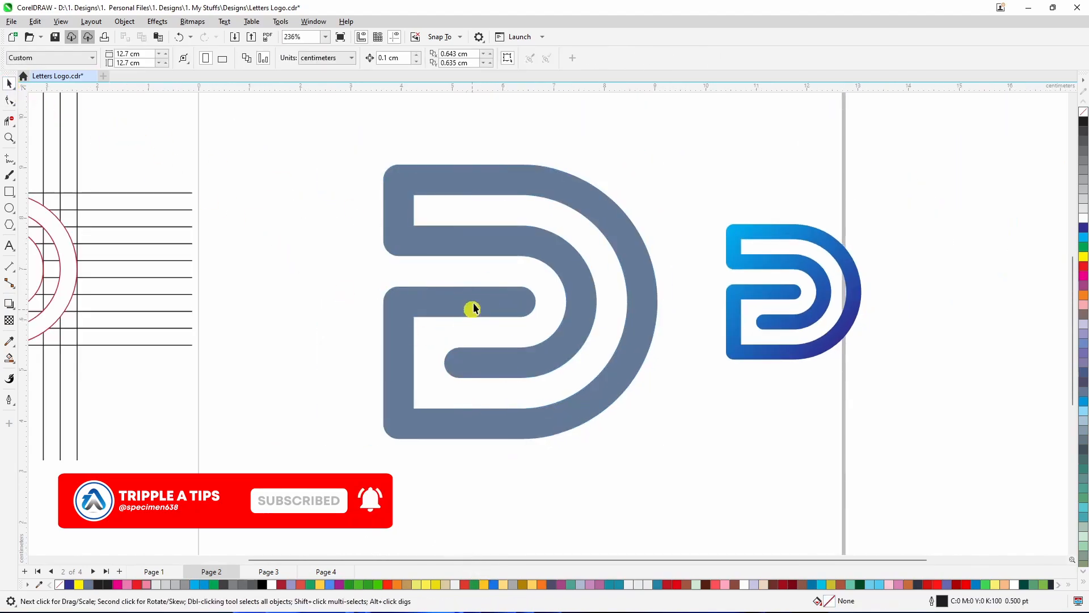
Step: Apply a linear fountain fill from the D's upper-left corner to its lower-right curve, with dark blue as the end colour
left_click(518, 255)
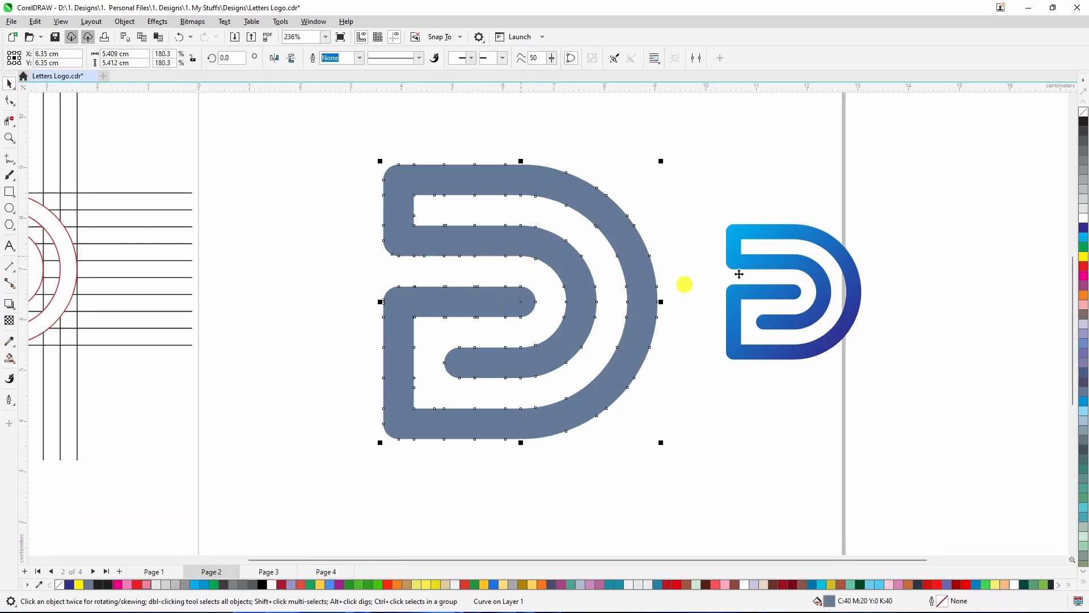
left_click(14, 364)
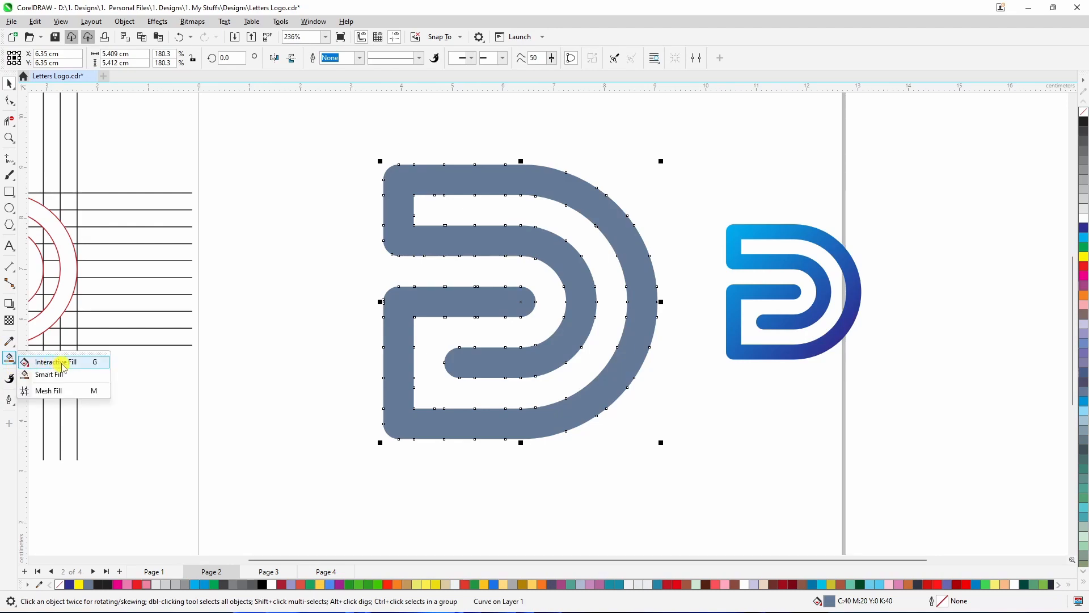
left_click(62, 365)
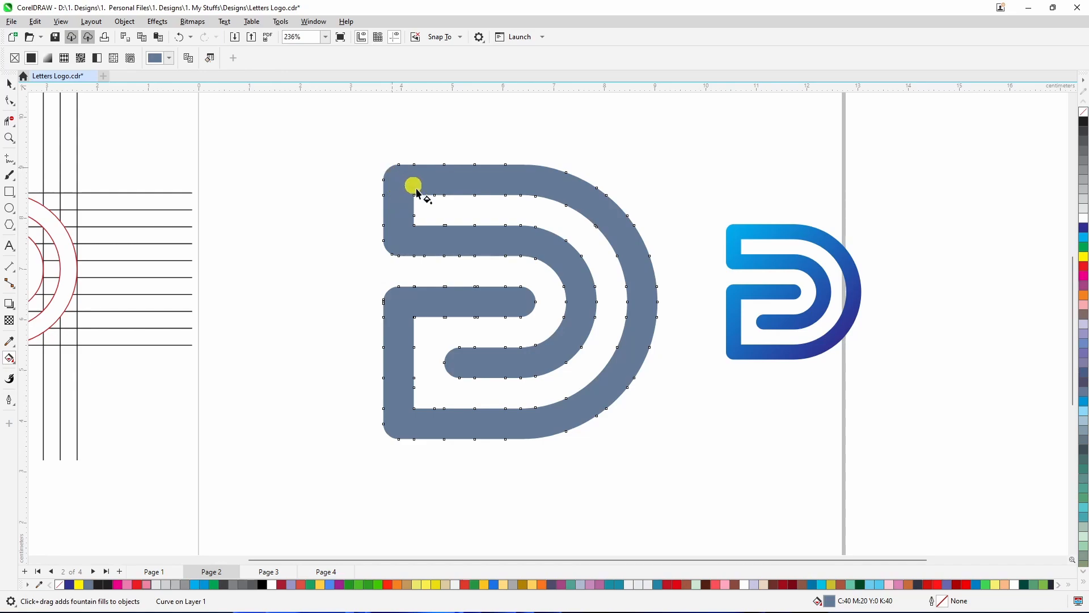
left_click_drag(415, 187, 607, 398)
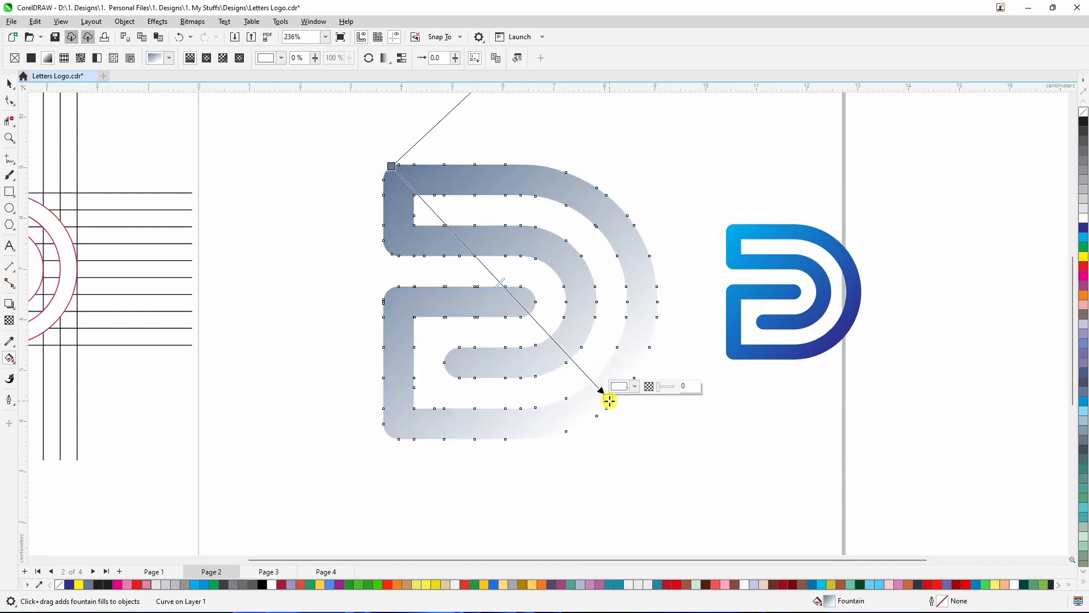
left_click(1084, 227)
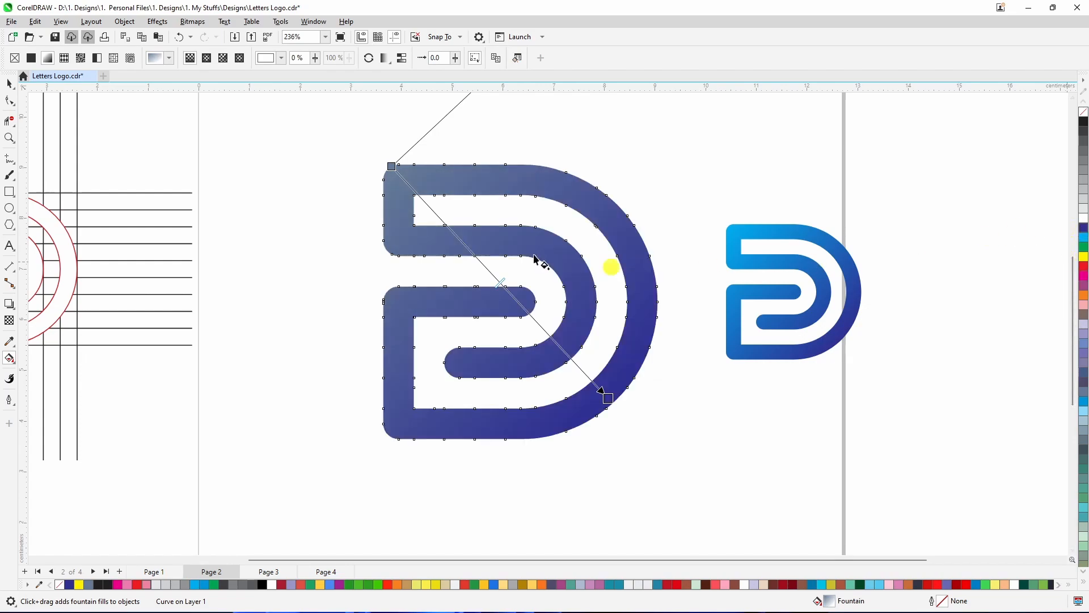
Step: Set the start colour of the D's fountain fill to cyan
left_click(391, 166)
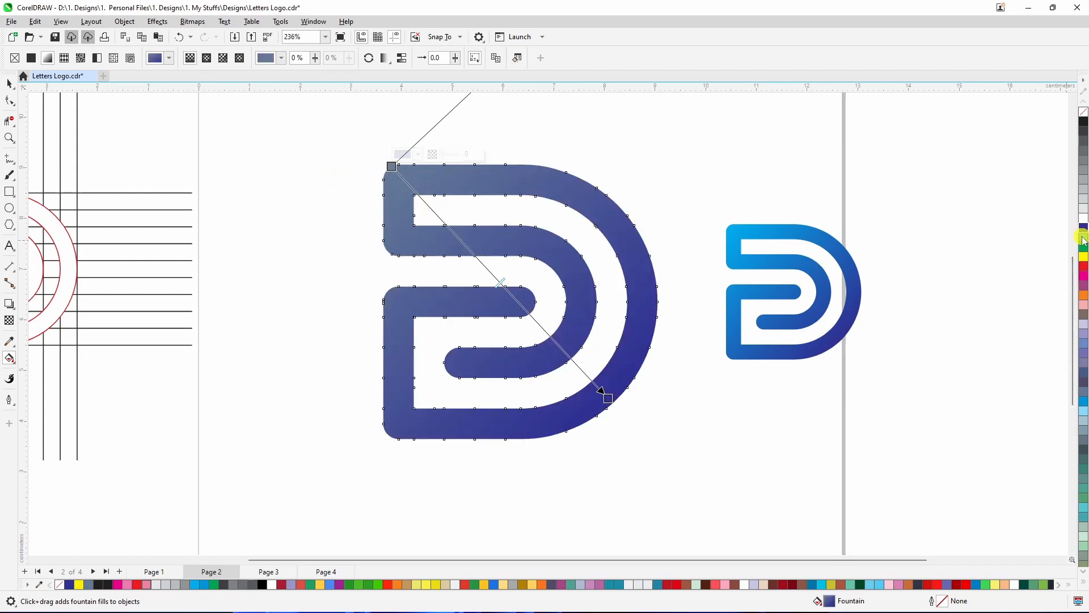
left_click(1083, 237)
scroll(658, 358, "down", 2)
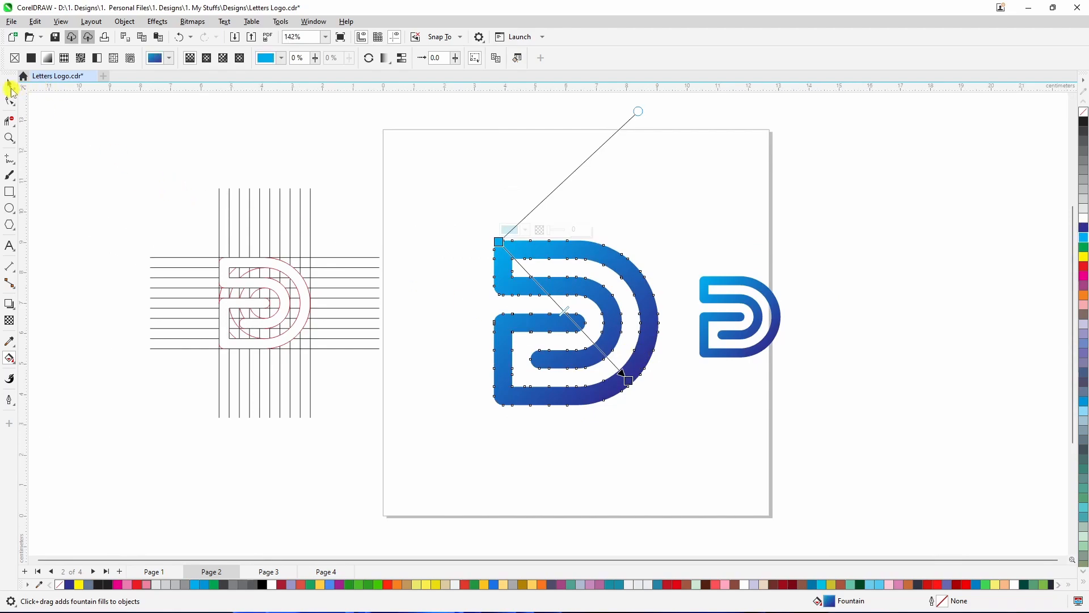
Step: Deselect the gradient-filled D and delete the construction grid with its outline D beside the page
left_click(9, 83)
key("space")
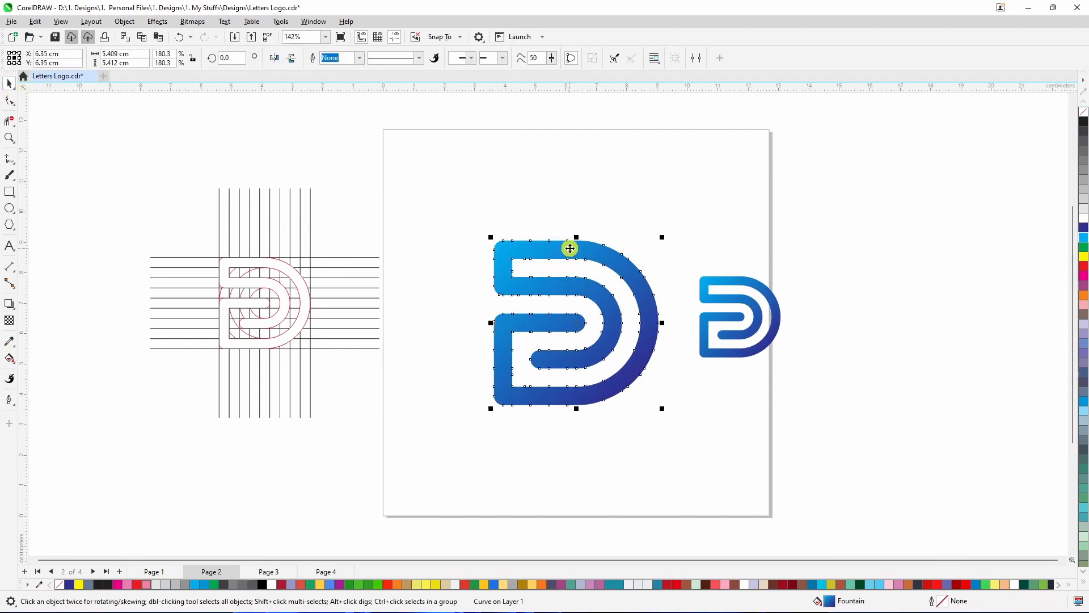
left_click(631, 447)
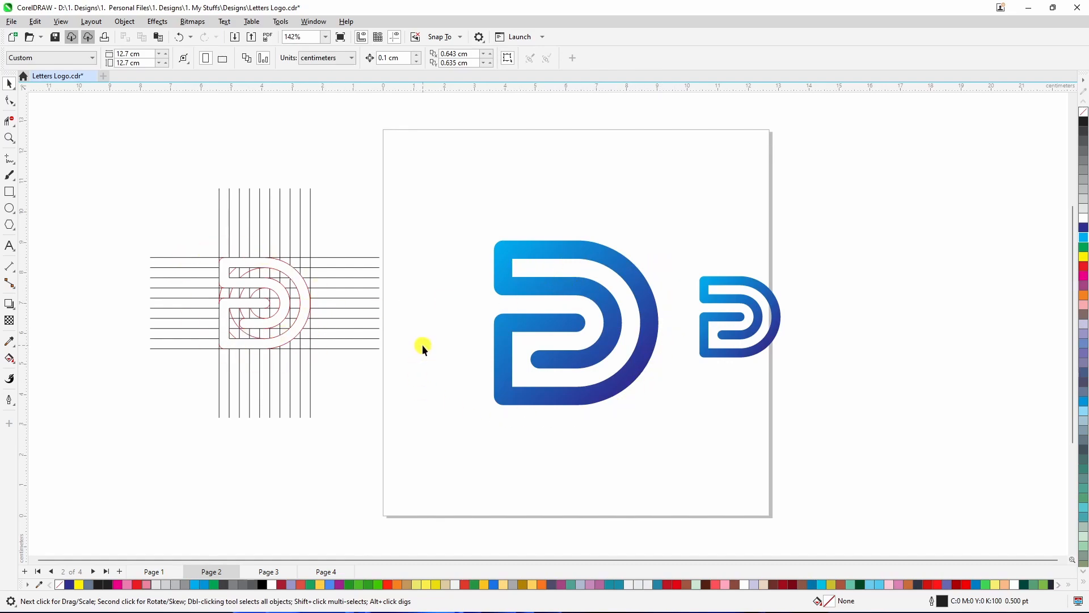
left_click_drag(105, 169, 444, 481)
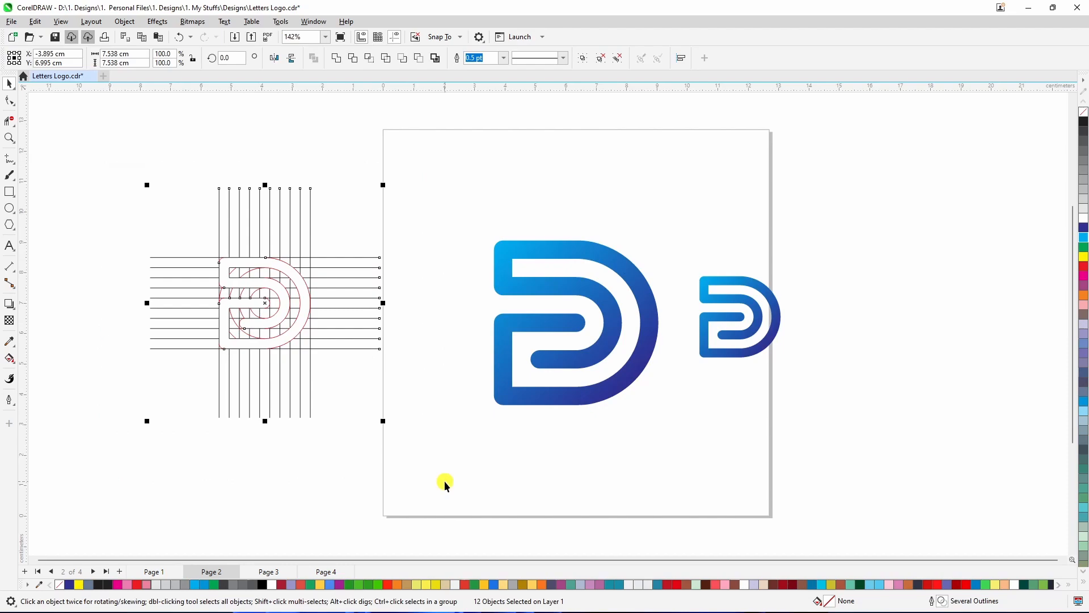
key("Delete")
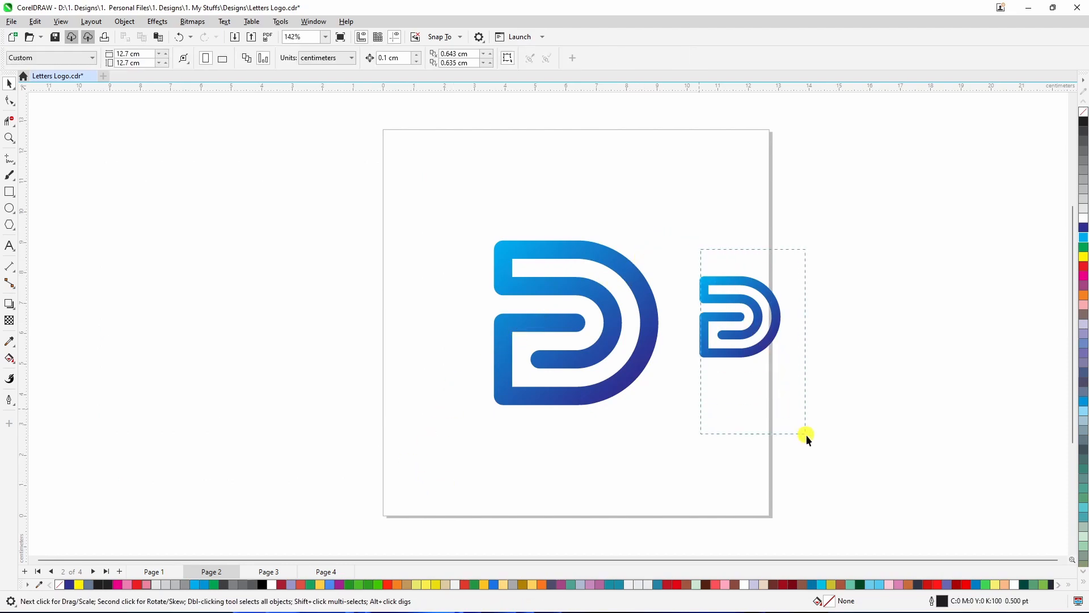
Step: Delete the small reference D logo overlapping the page edge, keeping only the large gradient D
left_click_drag(829, 432, 681, 232)
key("Delete")
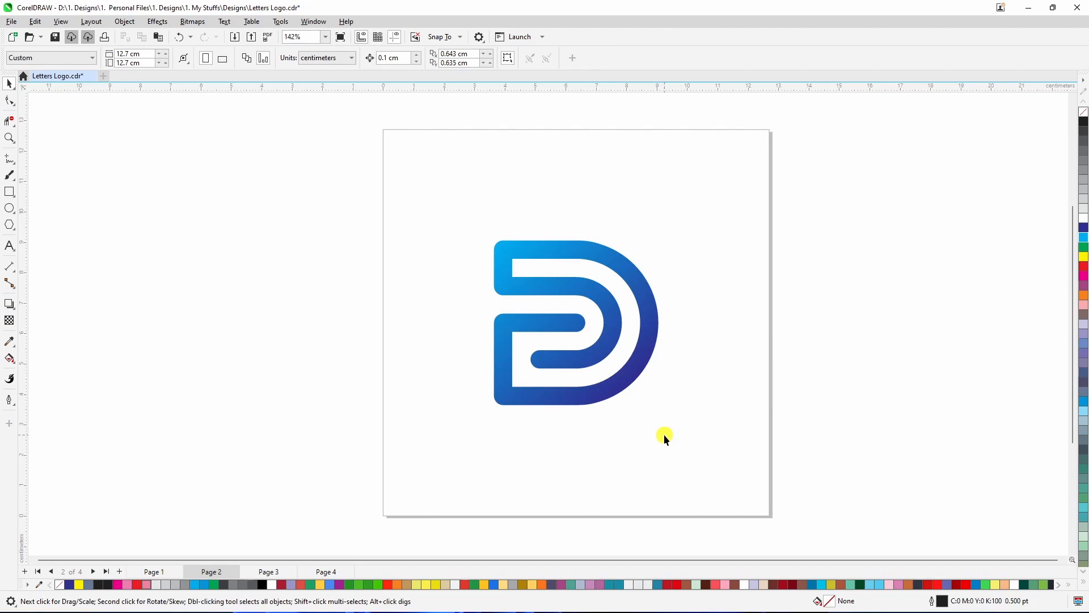
key("shift+F4")
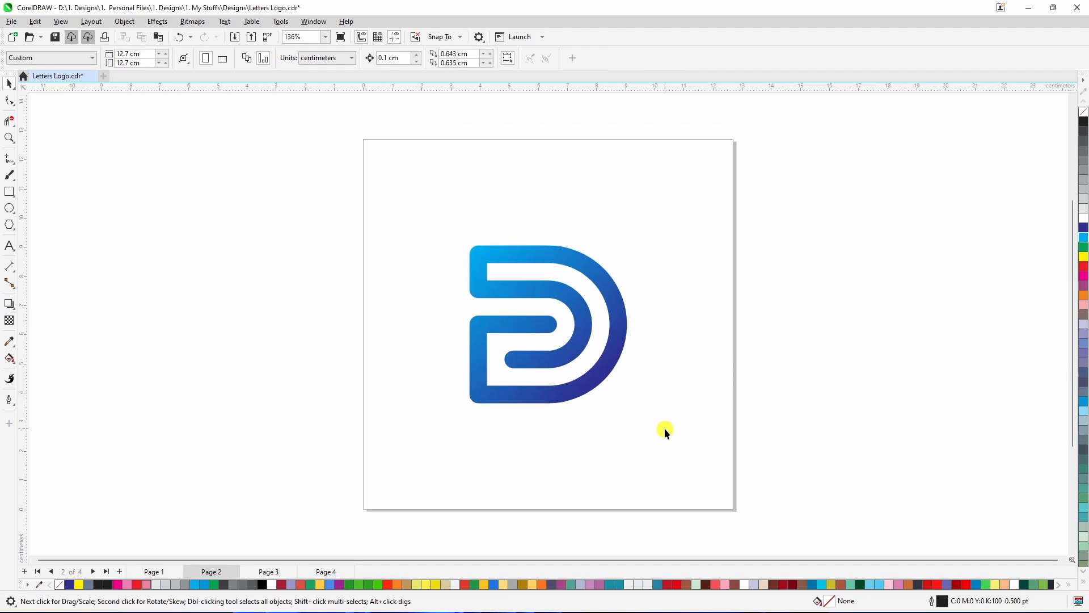